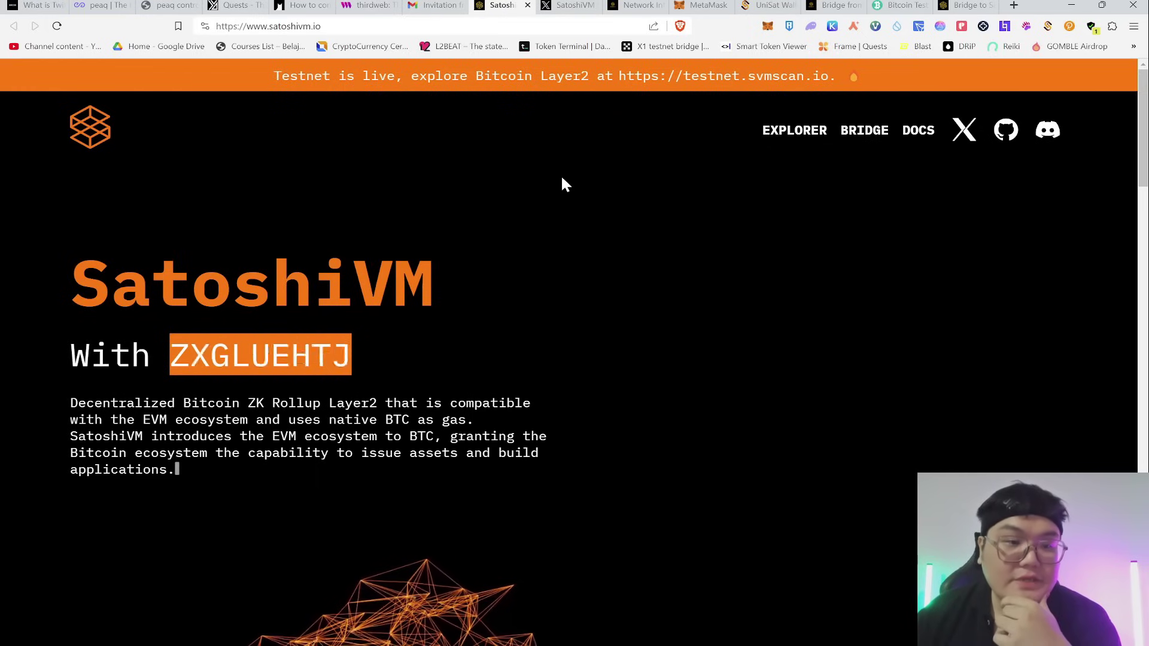
Examine the SatoshiVM homepage's introduction and its design philosophy section, including the Simplicity and PoW Based descriptions
scroll(562, 179, "down", 2)
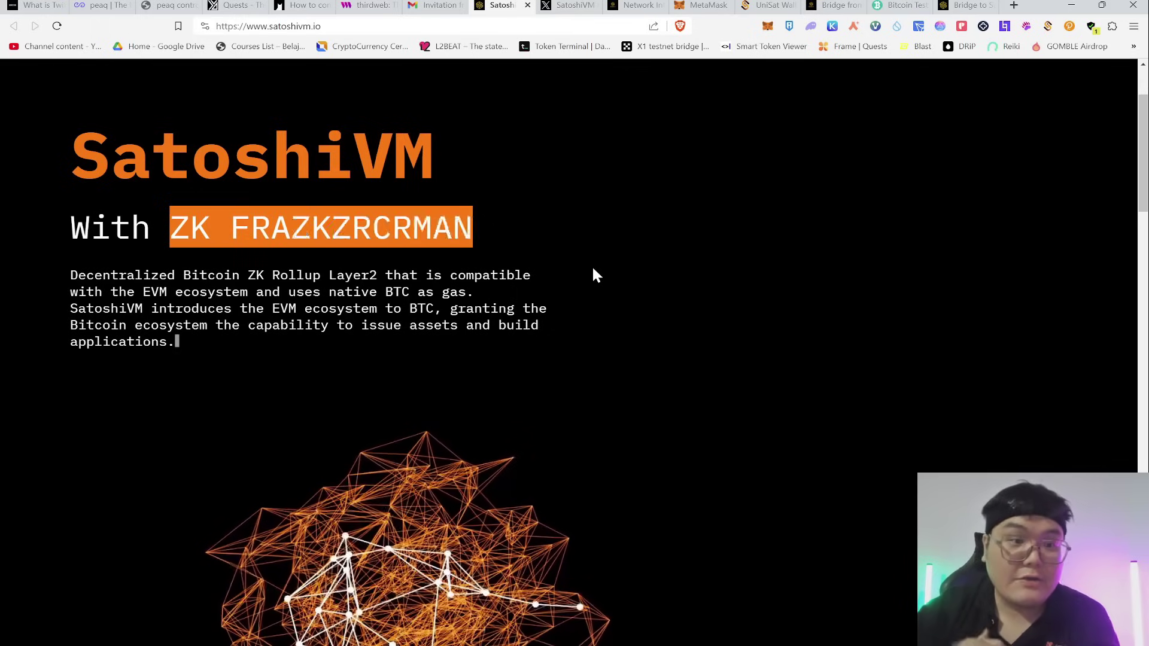
scroll(593, 268, "down", 3)
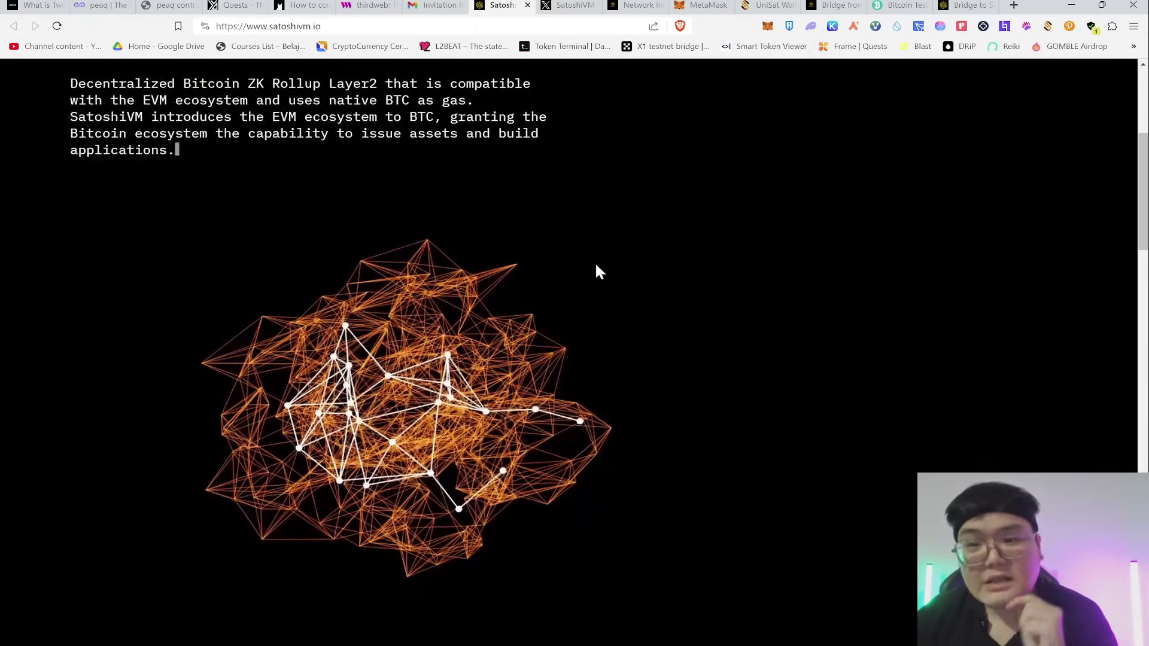
scroll(597, 265, "down", 8)
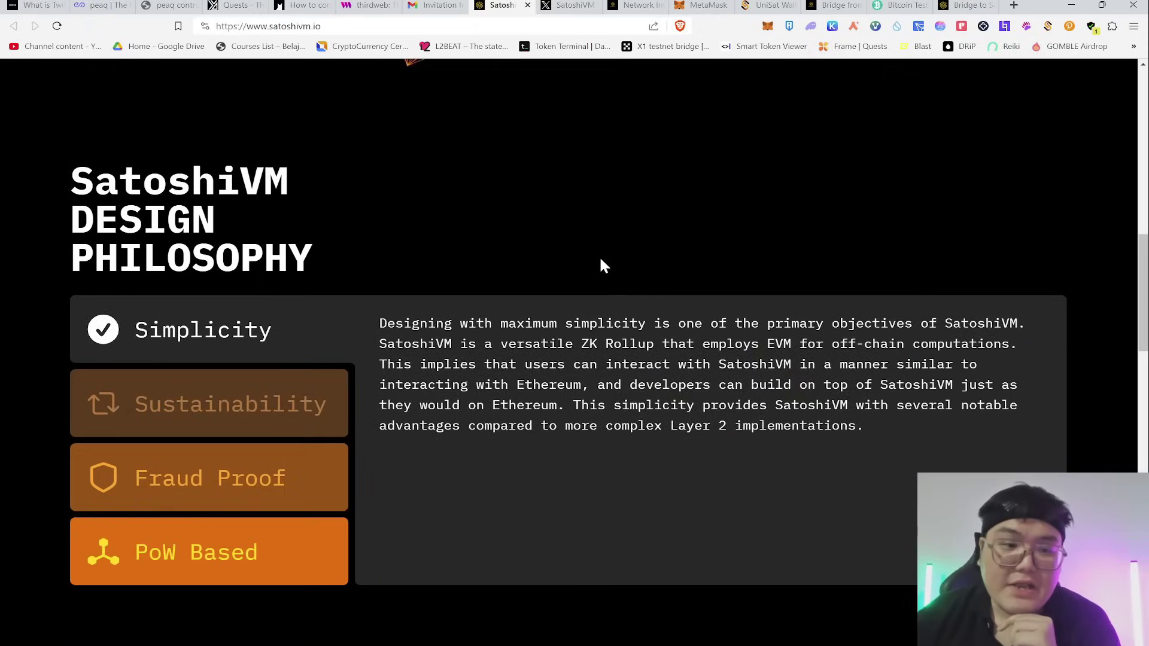
scroll(601, 264, "down", 2)
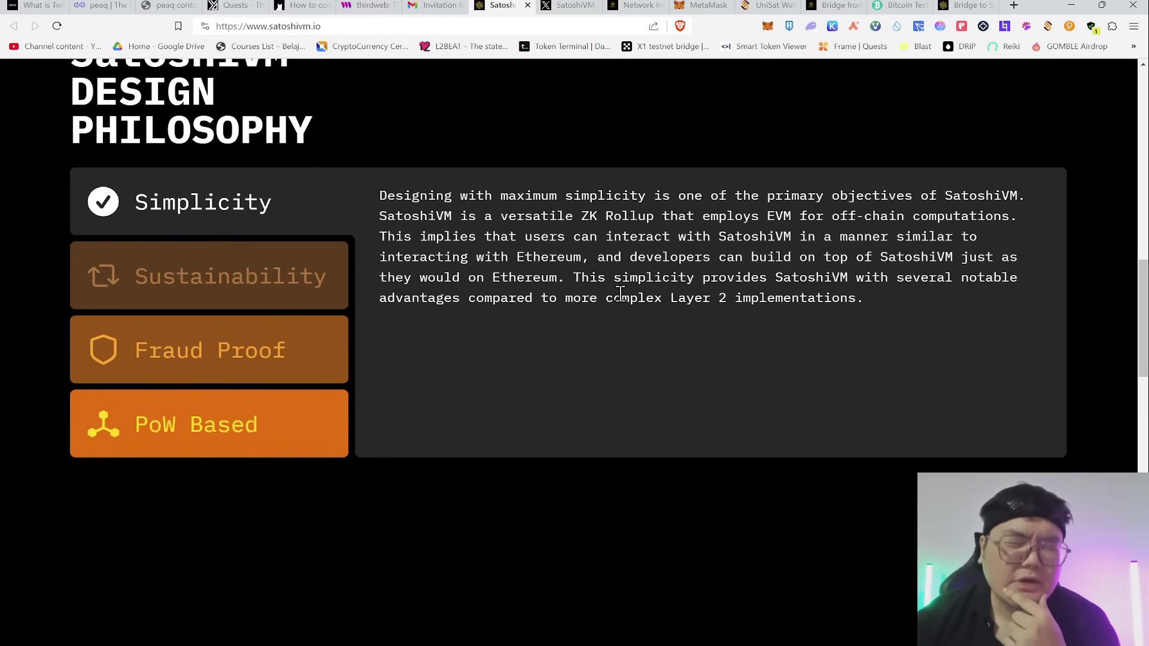
scroll(620, 295, "up", 1)
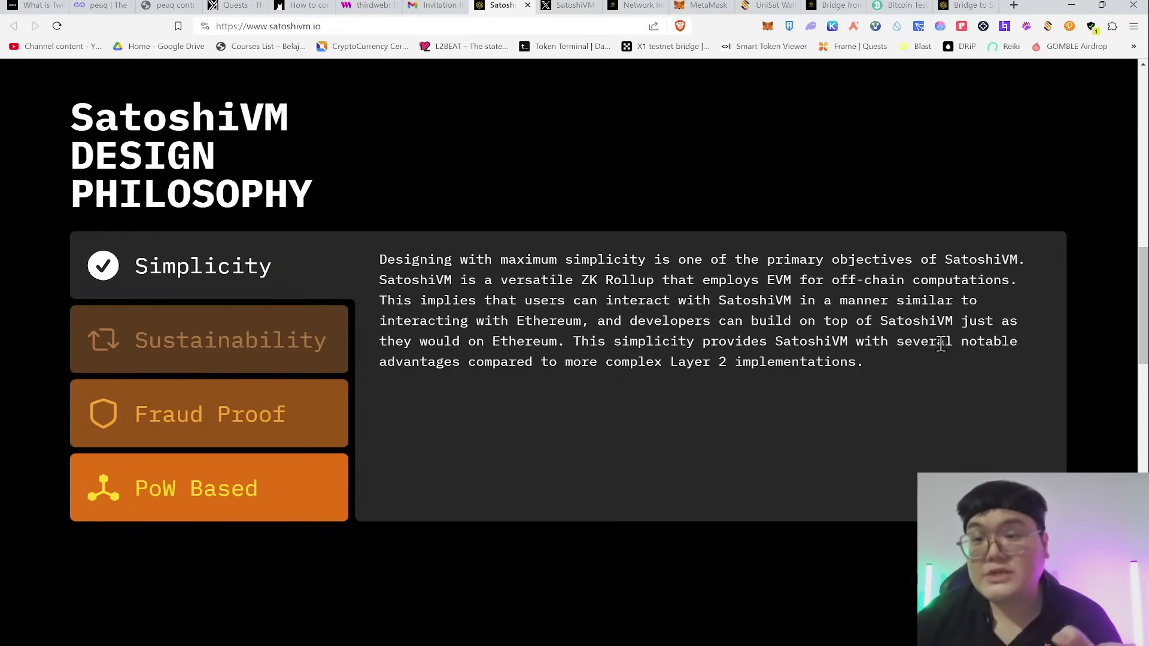
scroll(942, 336, "down", 3)
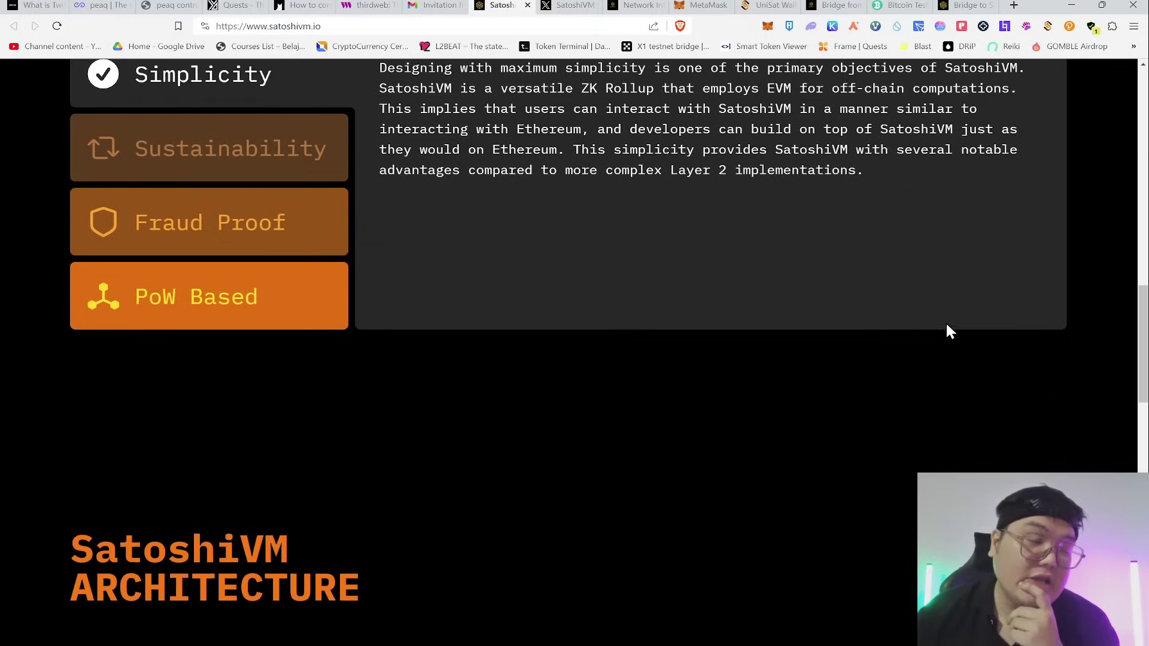
left_click(164, 254)
left_click(235, 296)
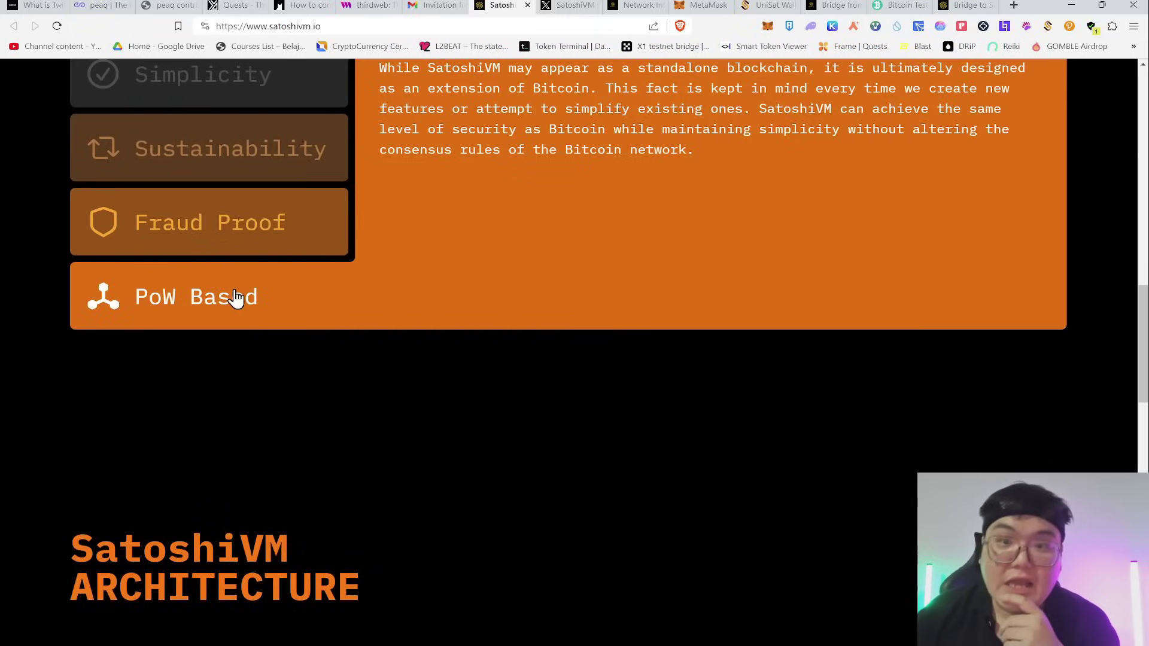
scroll(235, 296, "up", 1)
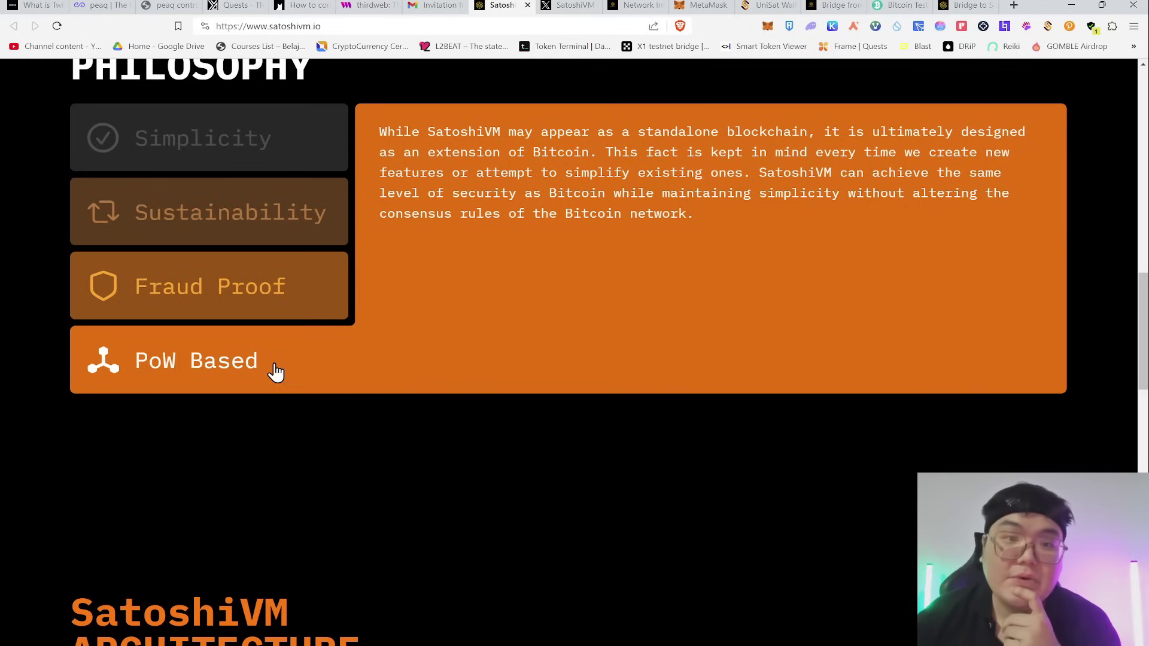
Examine the SatoshiVM architecture diagram and the settlement, sequencing and proving layer descriptions, and return to the start of the homepage
scroll(276, 371, "down", 8)
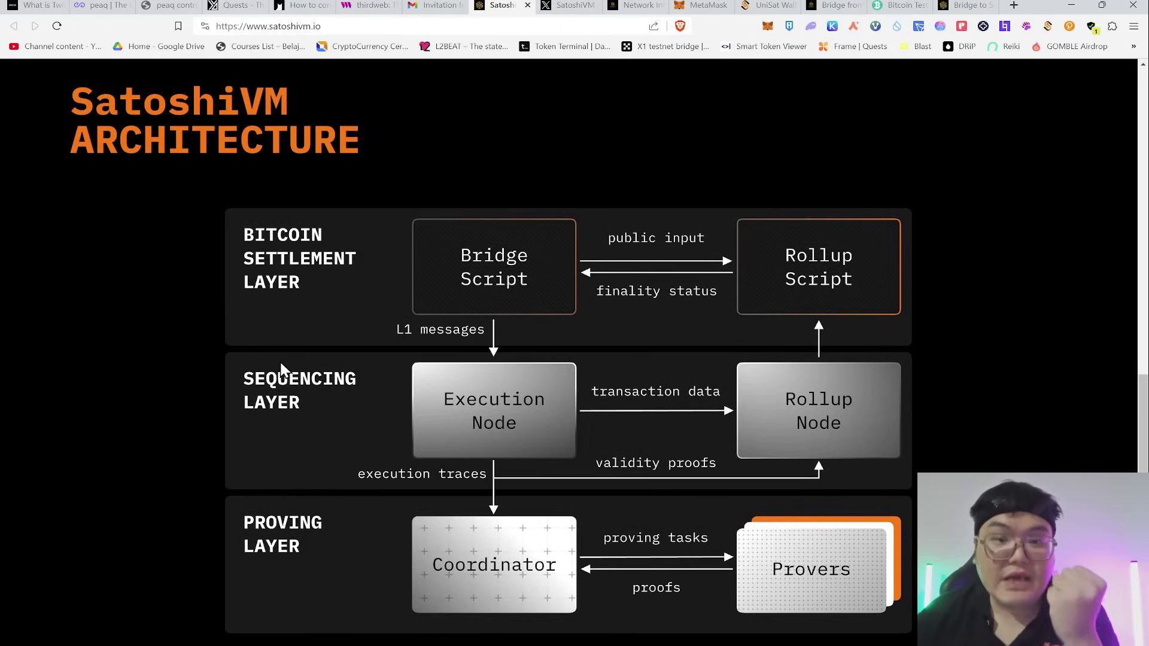
scroll(281, 365, "down", 1)
scroll(281, 365, "up", 1)
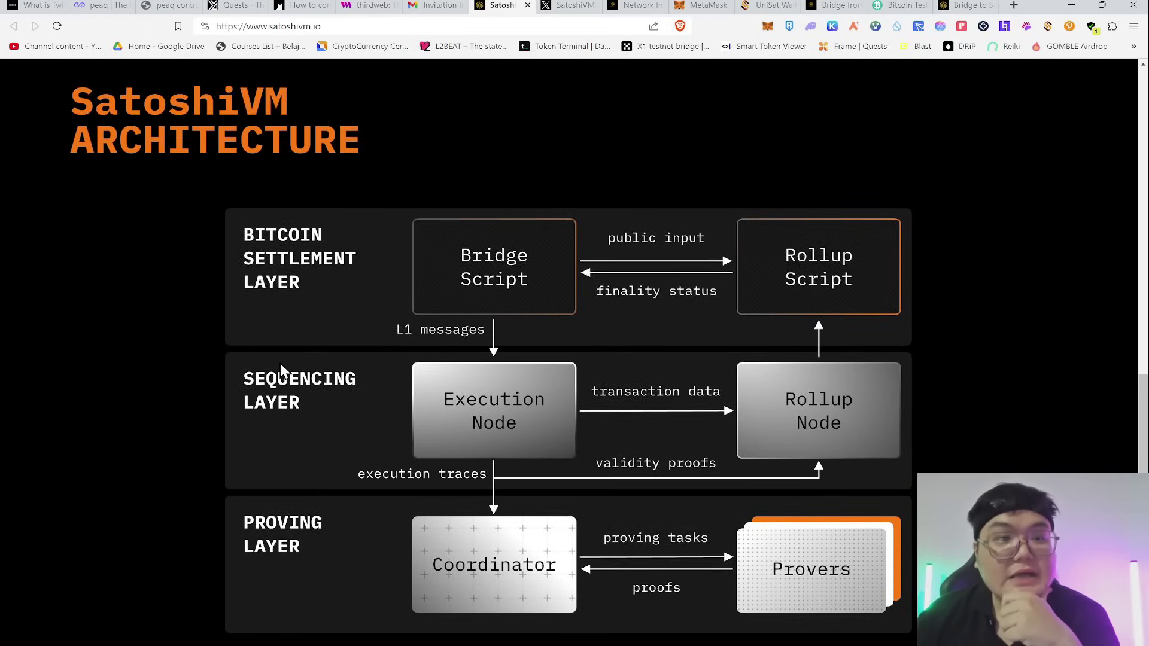
scroll(280, 364, "down", 1)
scroll(242, 396, "down", 1)
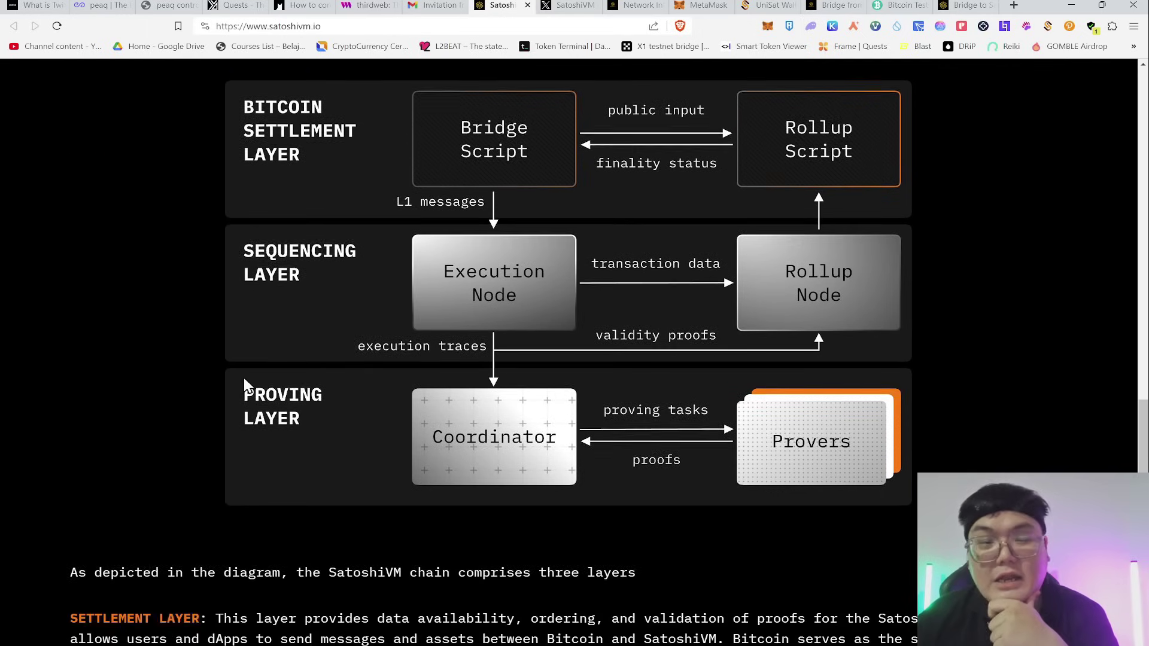
scroll(245, 386, "up", 1)
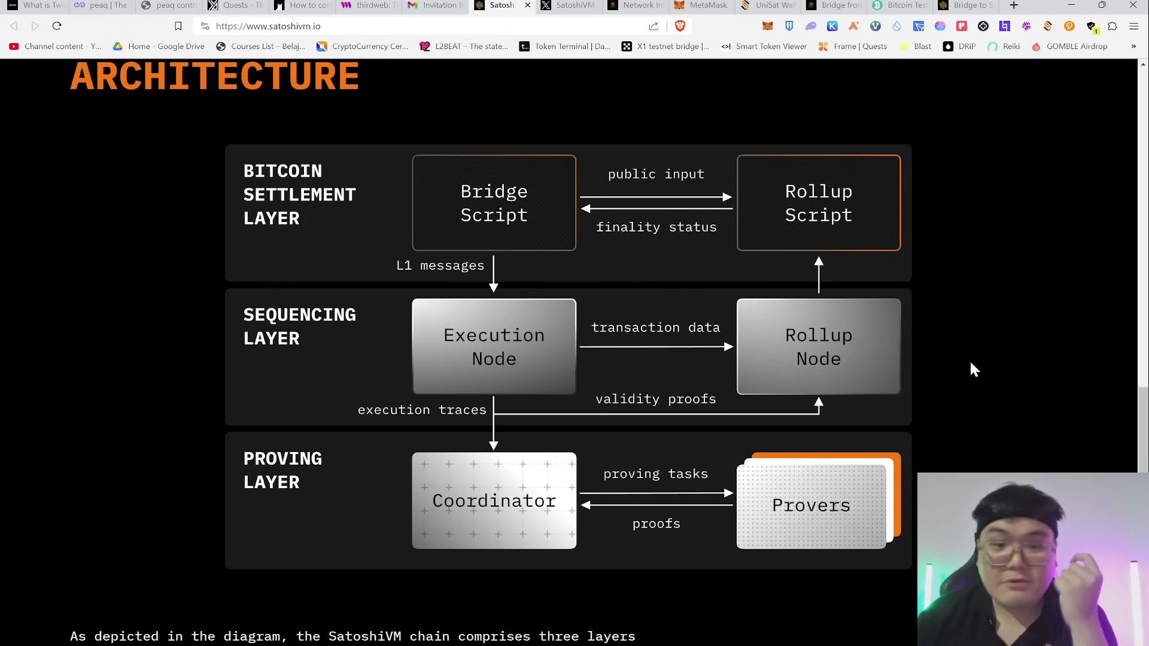
scroll(971, 362, "down", 6)
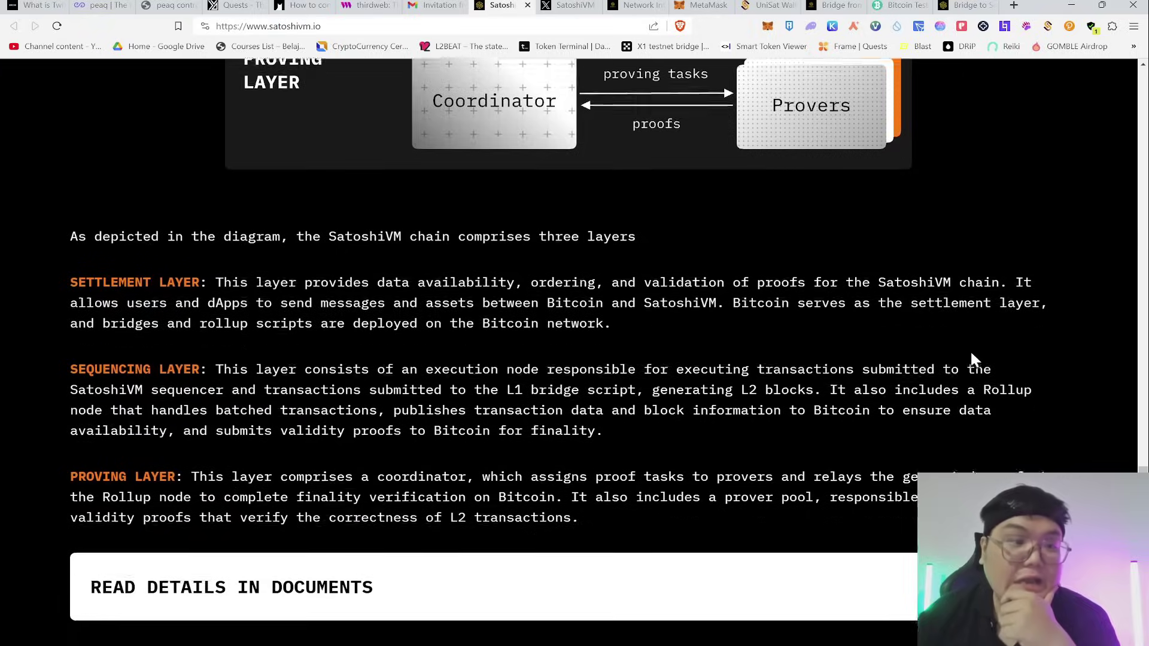
scroll(971, 353, "down", 3)
left_click_drag(1145, 569, 1141, 78)
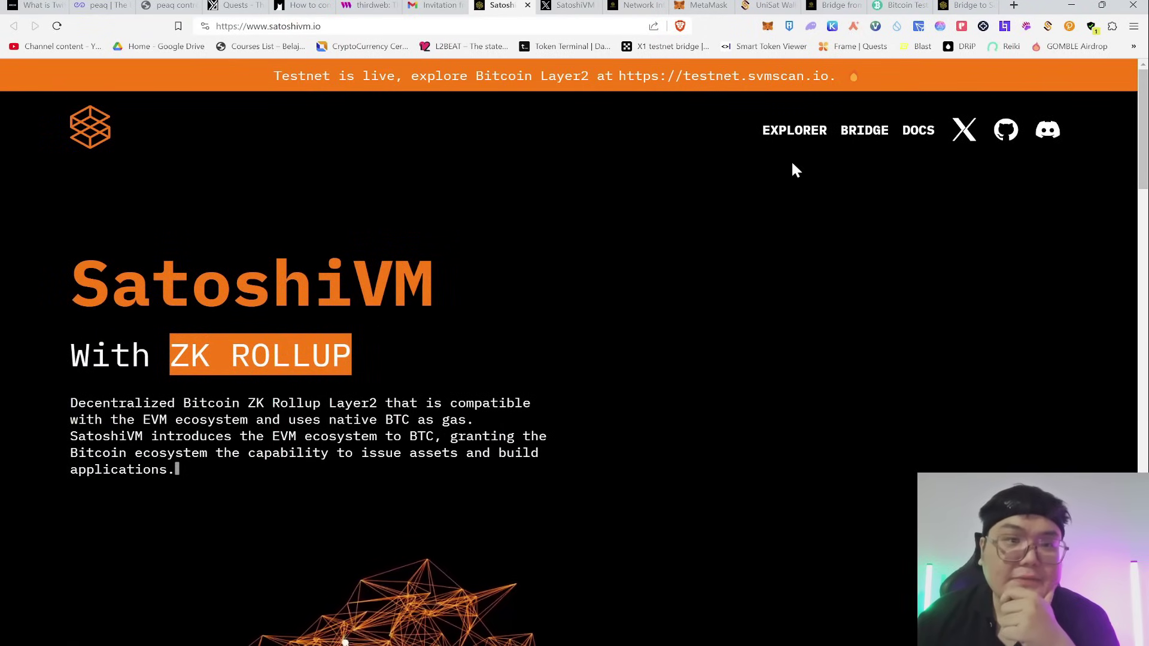
Switch to SatoshiVM's X profile and review its bio and recent posts on testnet statistics and the SAVM bridge
left_click(566, 7)
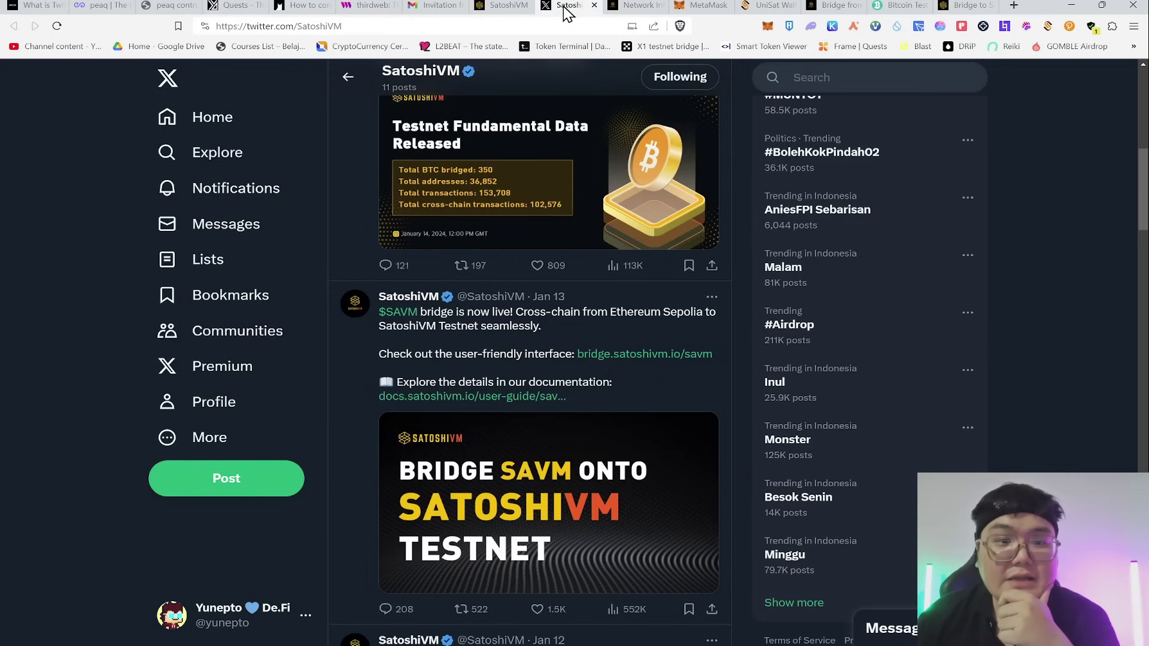
scroll(1142, 222, "up", 5)
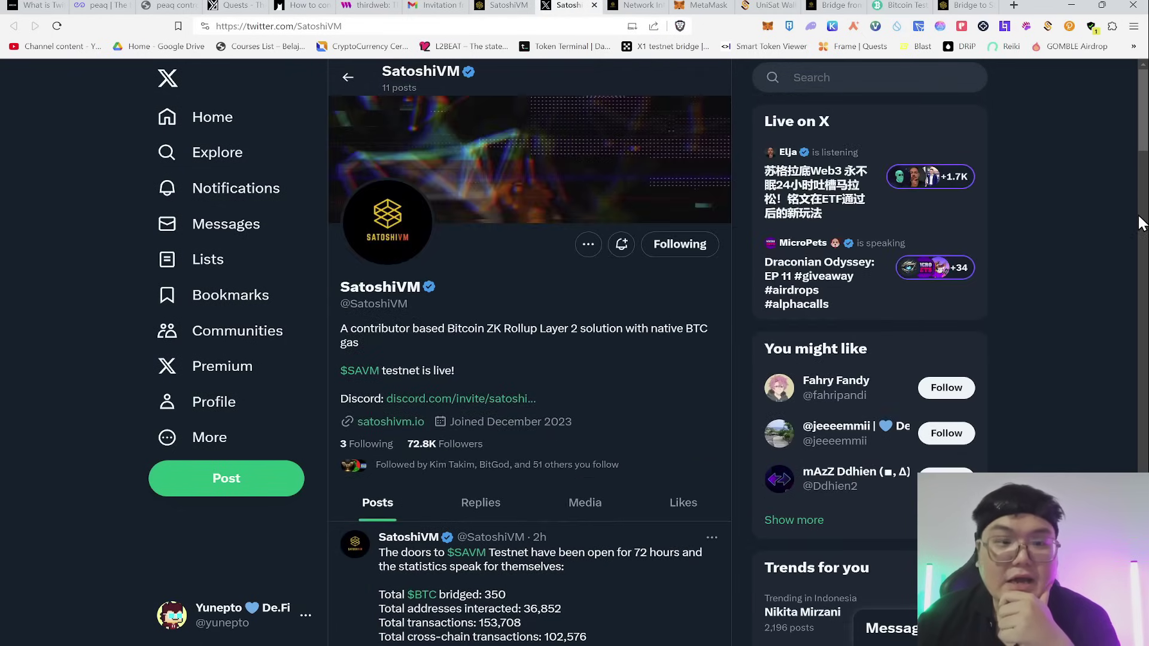
scroll(1108, 157, "down", 7)
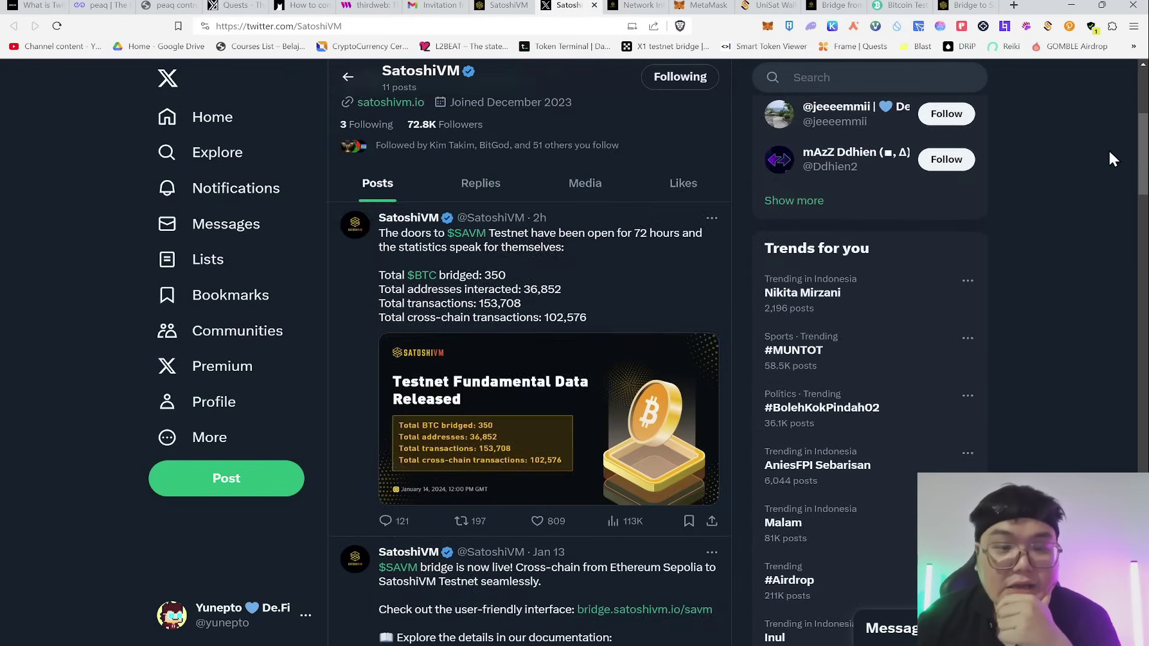
scroll(621, 228, "up", 1)
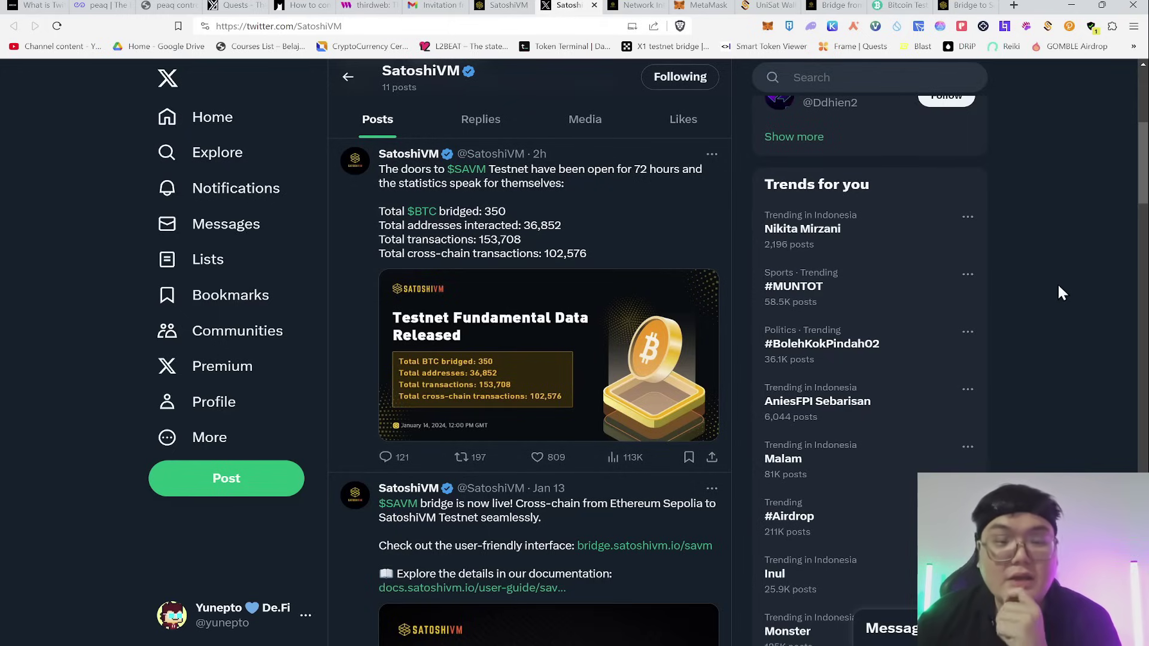
scroll(1058, 279, "down", 1)
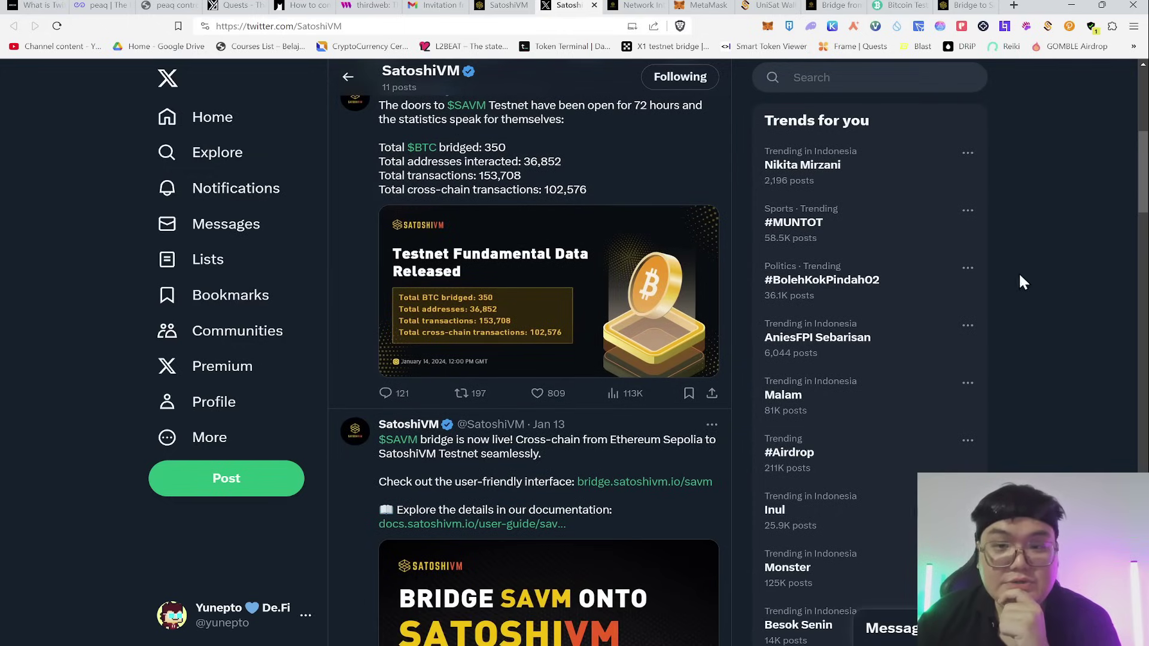
scroll(1063, 278, "up", 1)
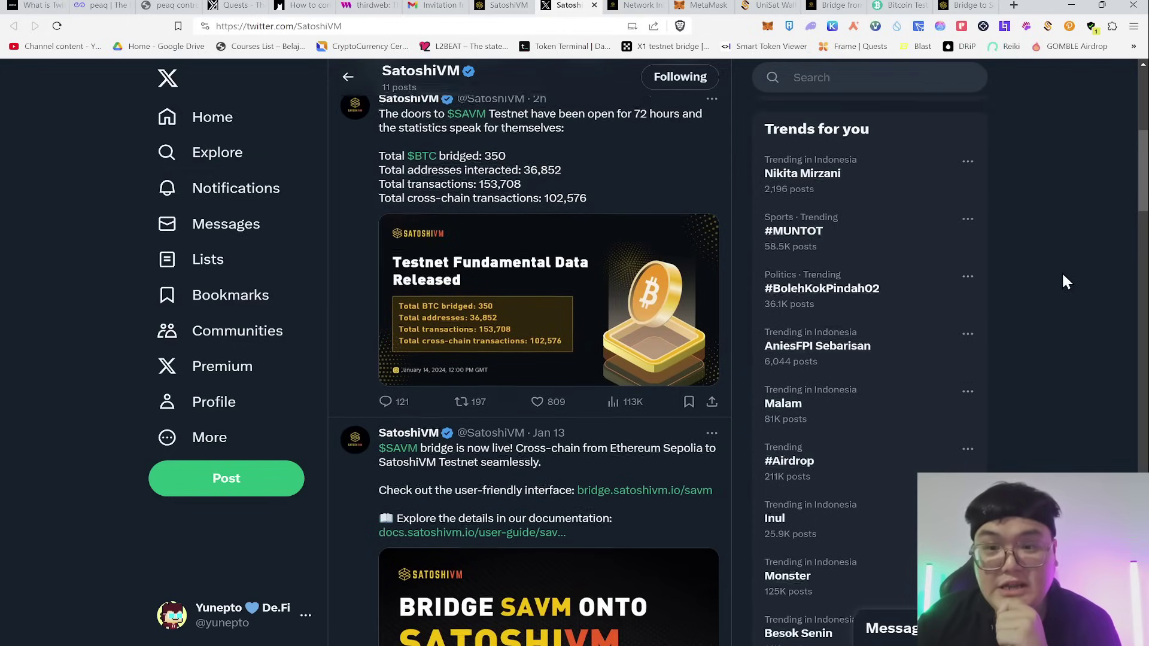
scroll(1063, 274, "down", 1)
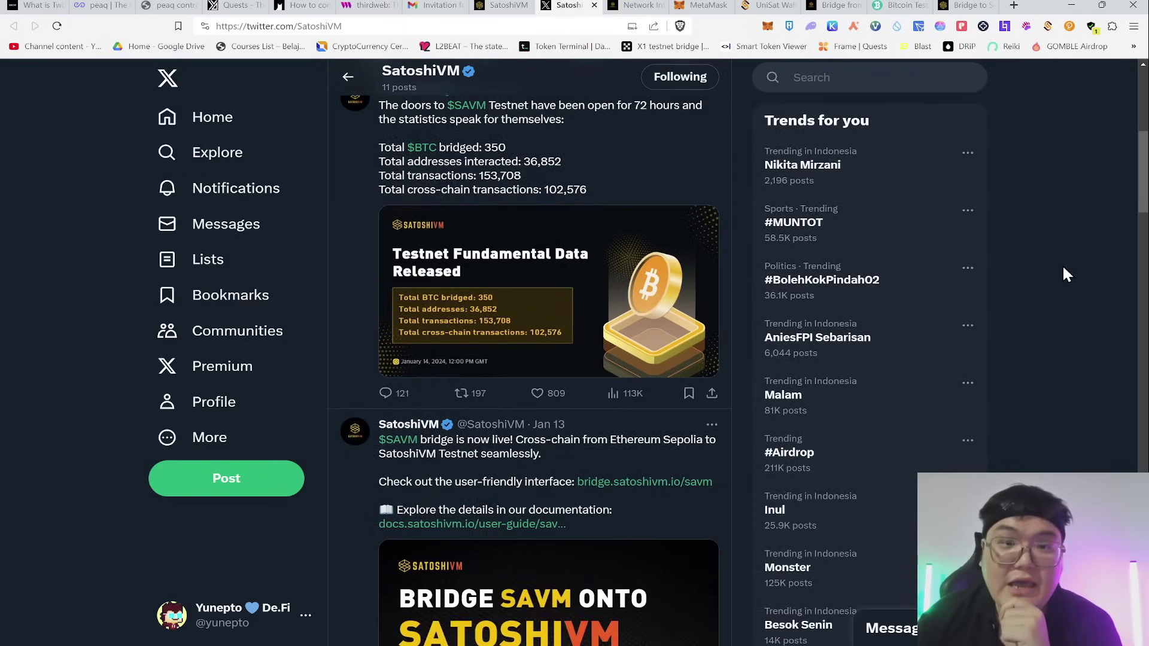
scroll(1064, 271, "up", 1)
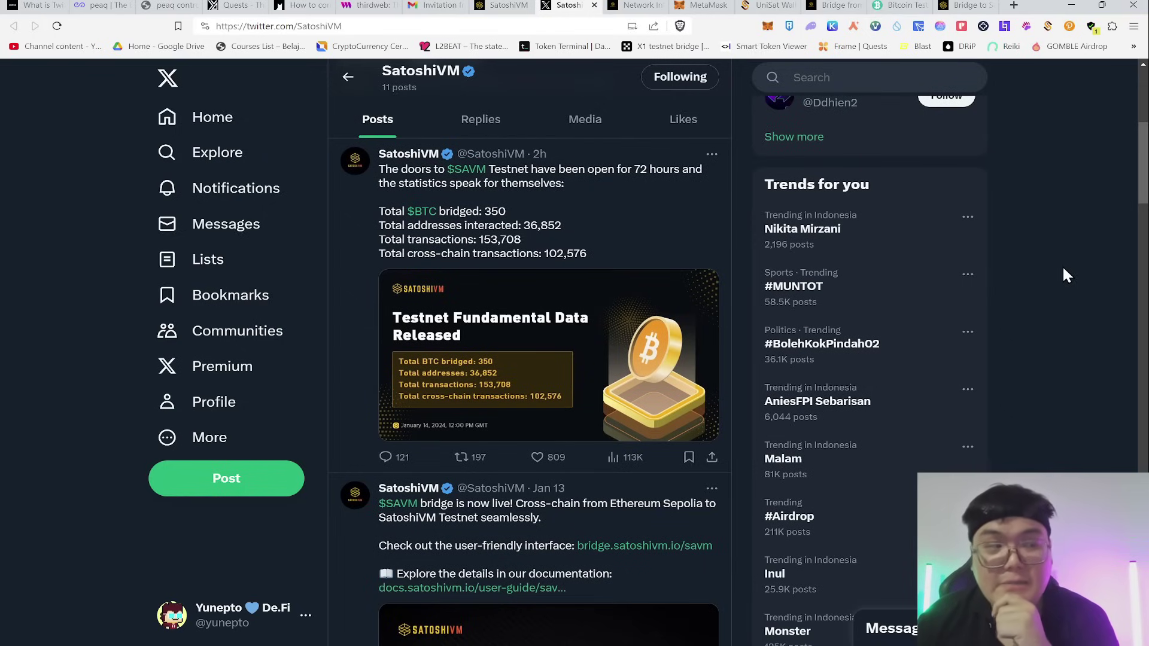
scroll(1066, 264, "down", 5)
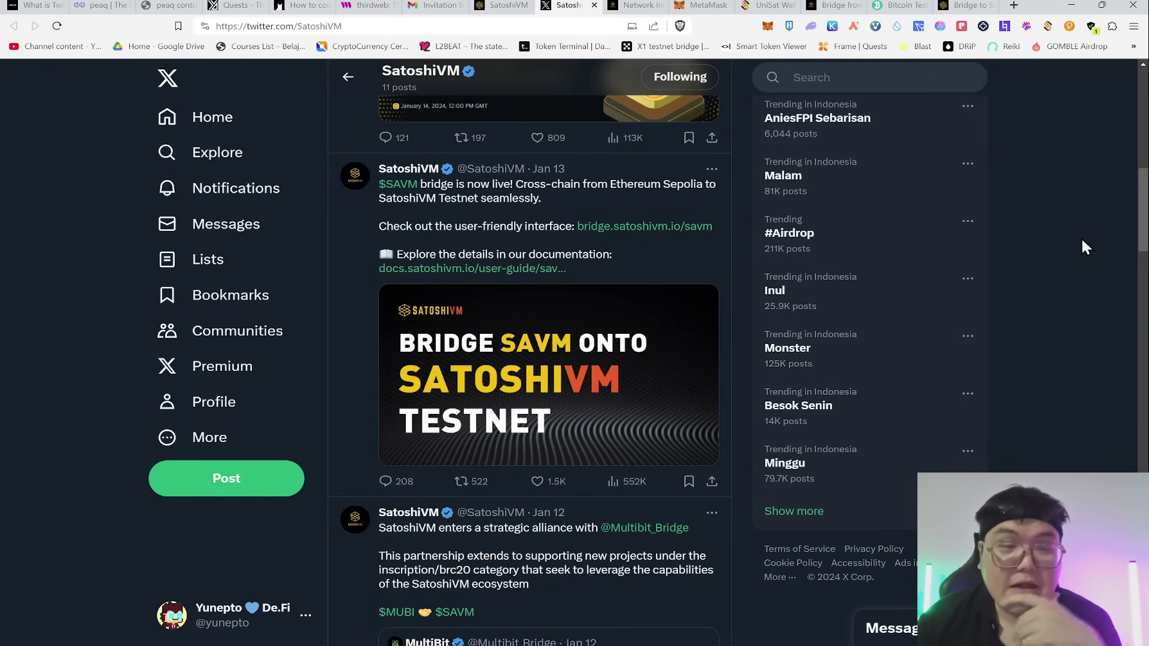
scroll(1082, 241, "up", 10)
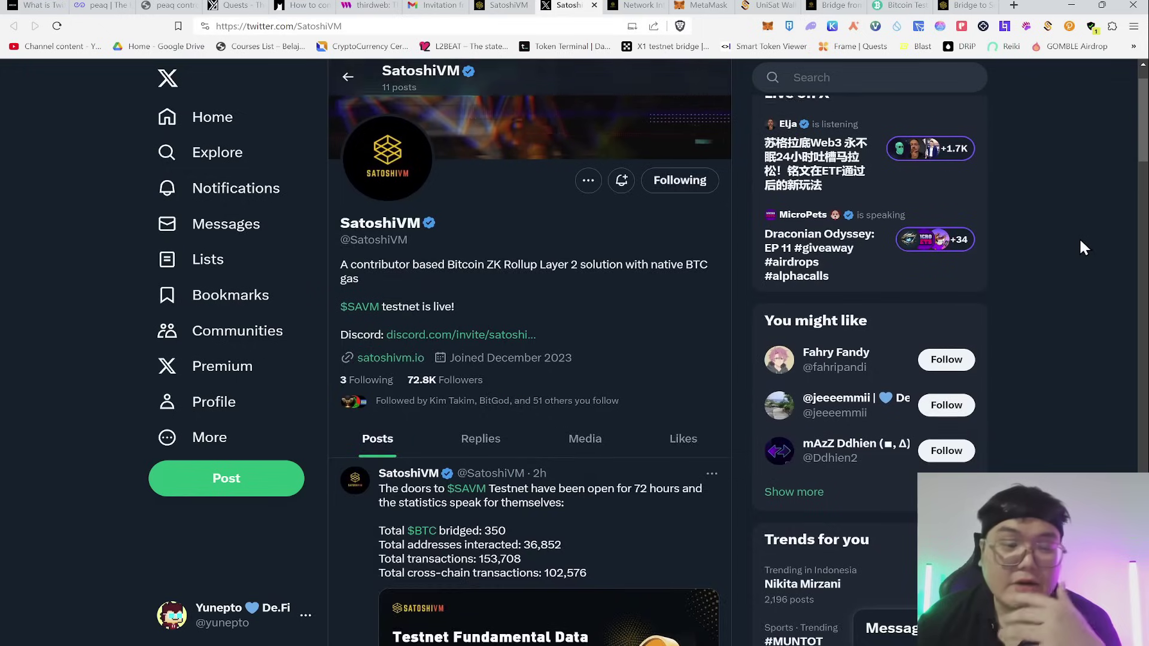
scroll(1081, 240, "up", 1)
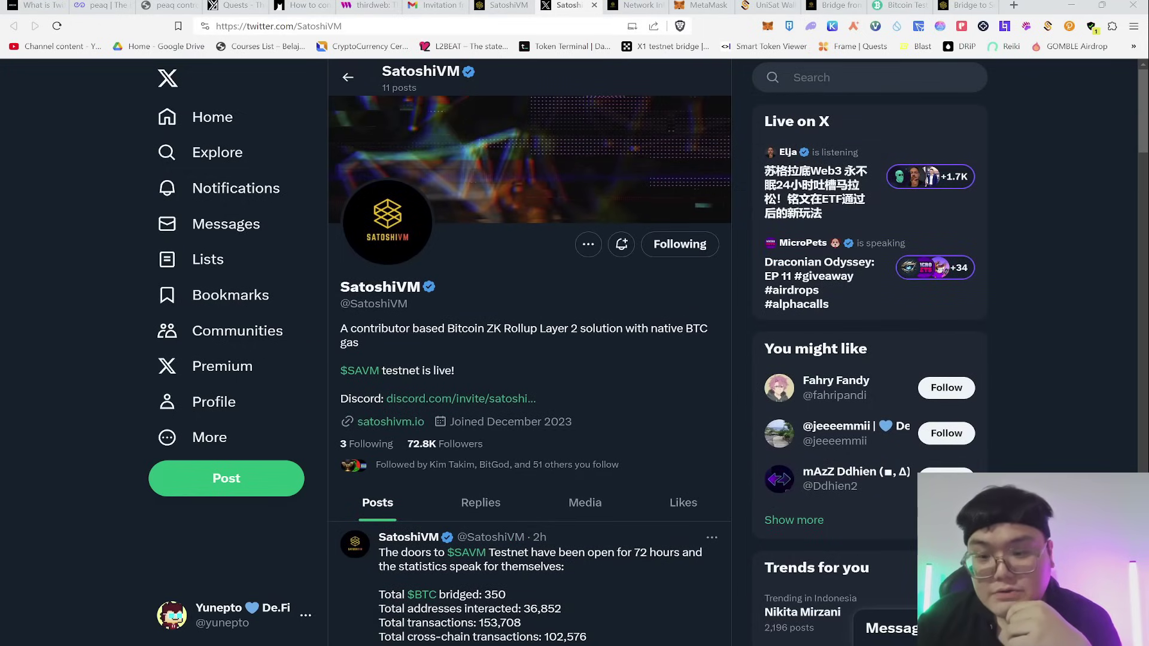
Open the documentation from the SatoshiVM website and compare its Testnet and SatoshiVM Lite roadmap pages
left_click(508, 6)
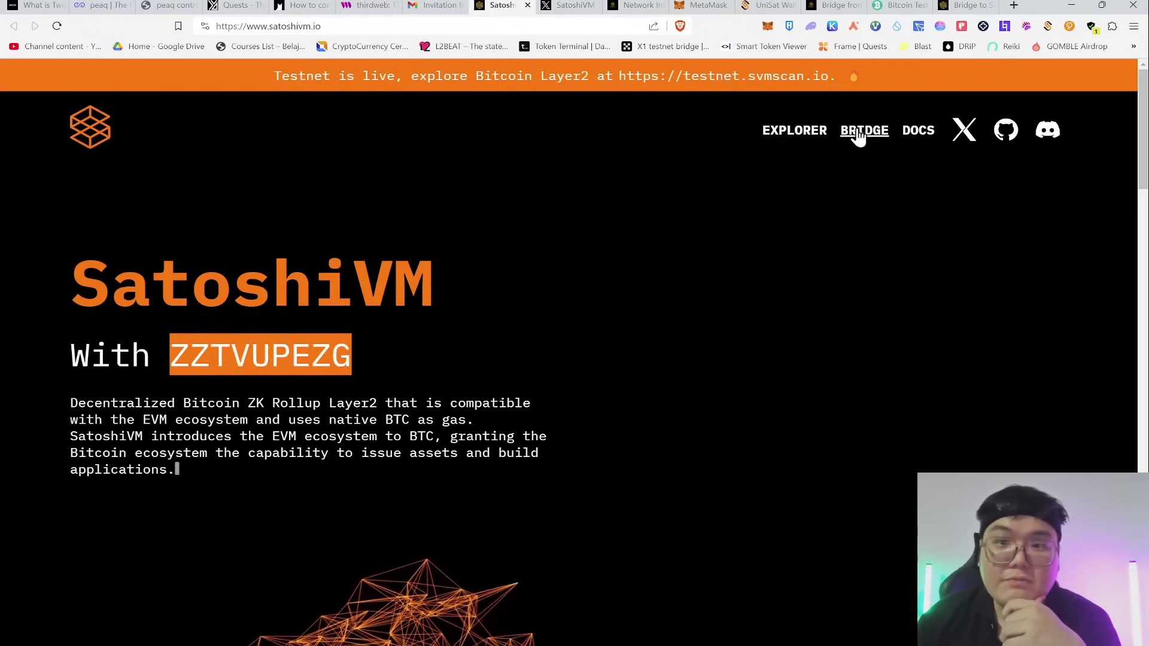
scroll(965, 124, "down", 1)
scroll(919, 159, "up", 1)
left_click(922, 131)
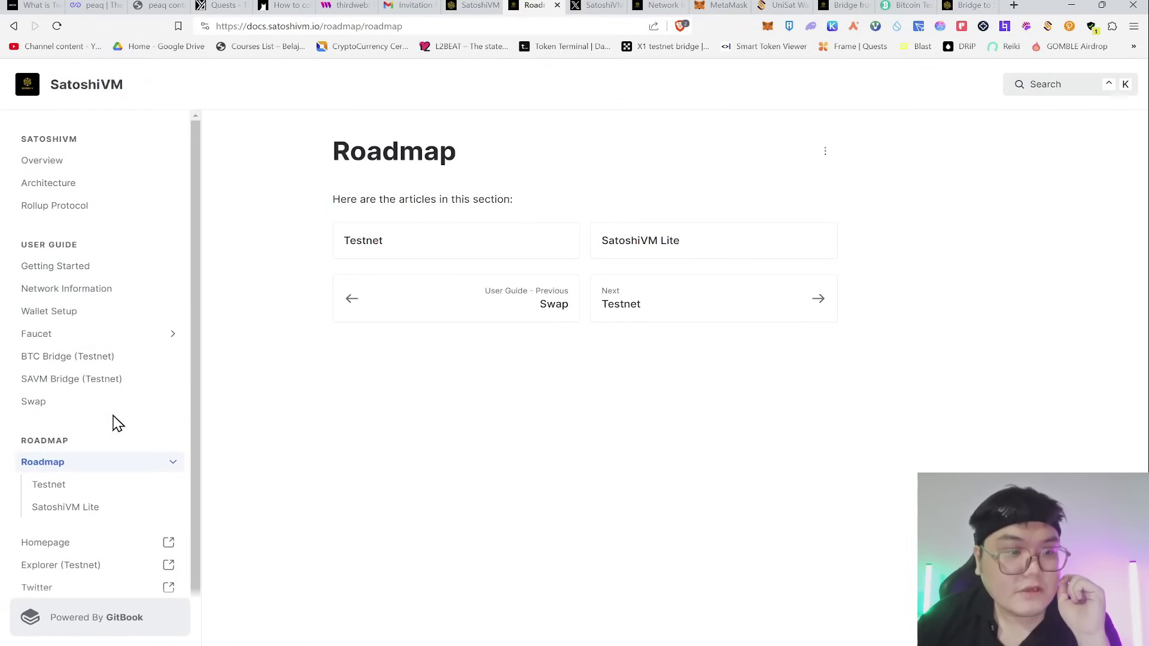
left_click(94, 486)
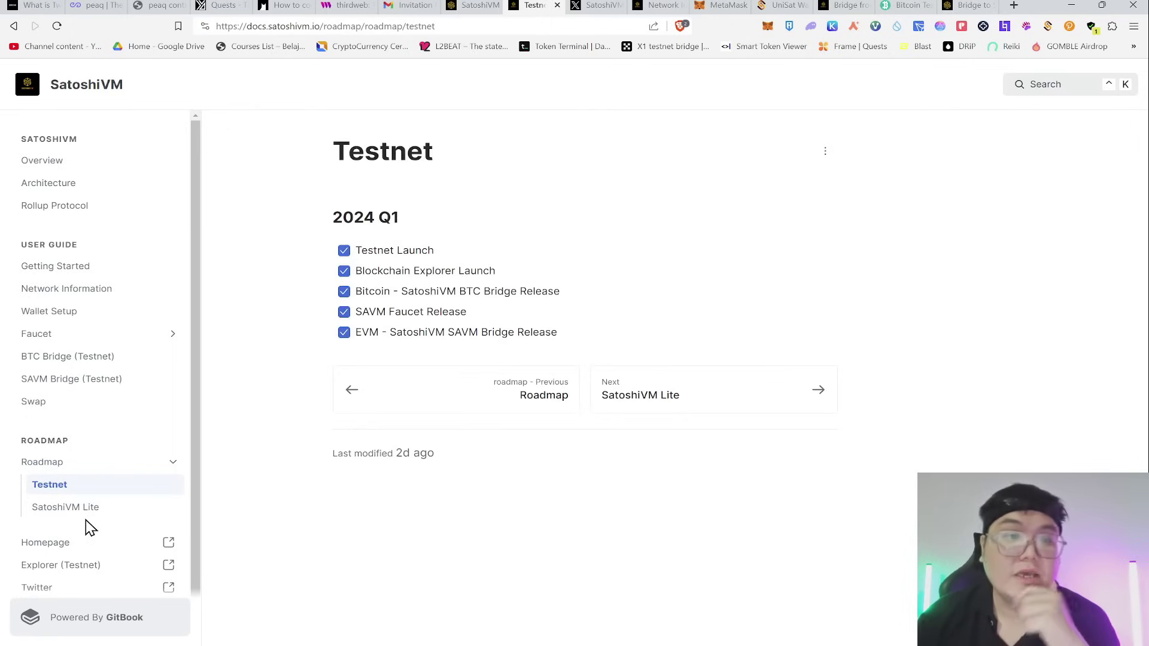
left_click(88, 510)
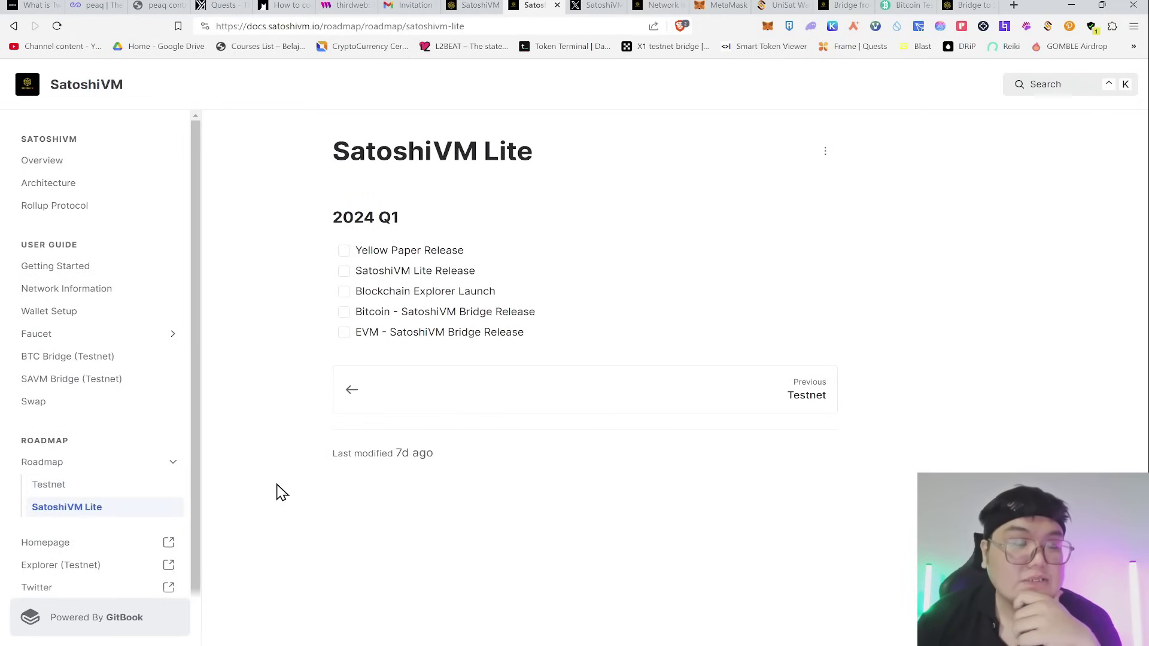
left_click(118, 492)
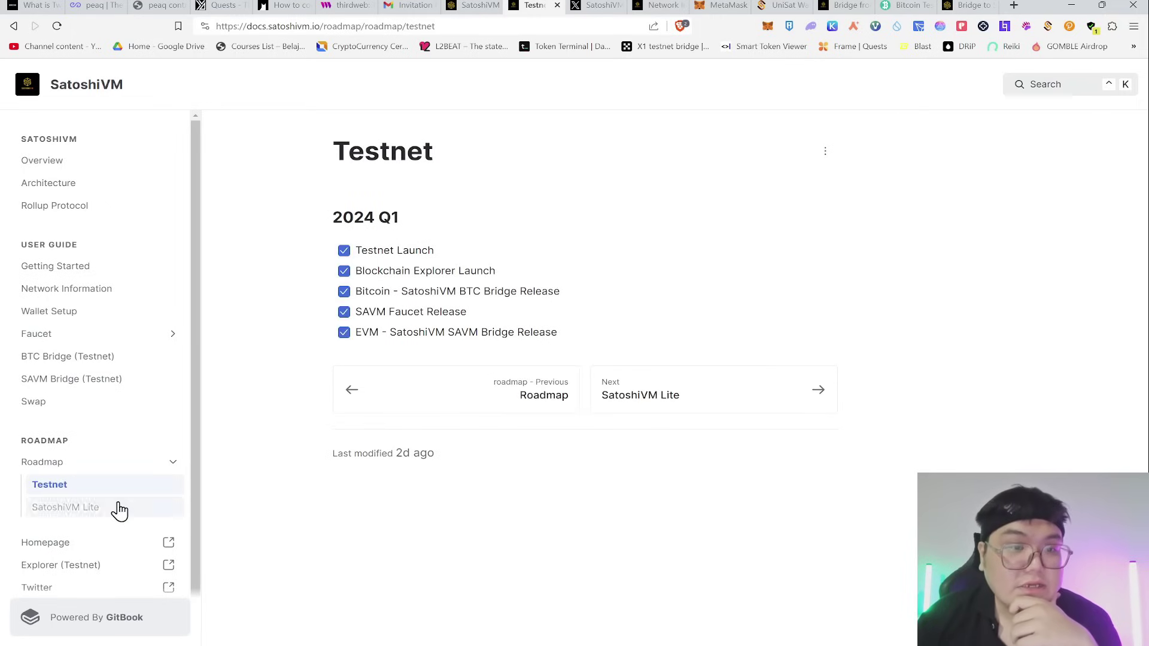
left_click(117, 507)
left_click(95, 492)
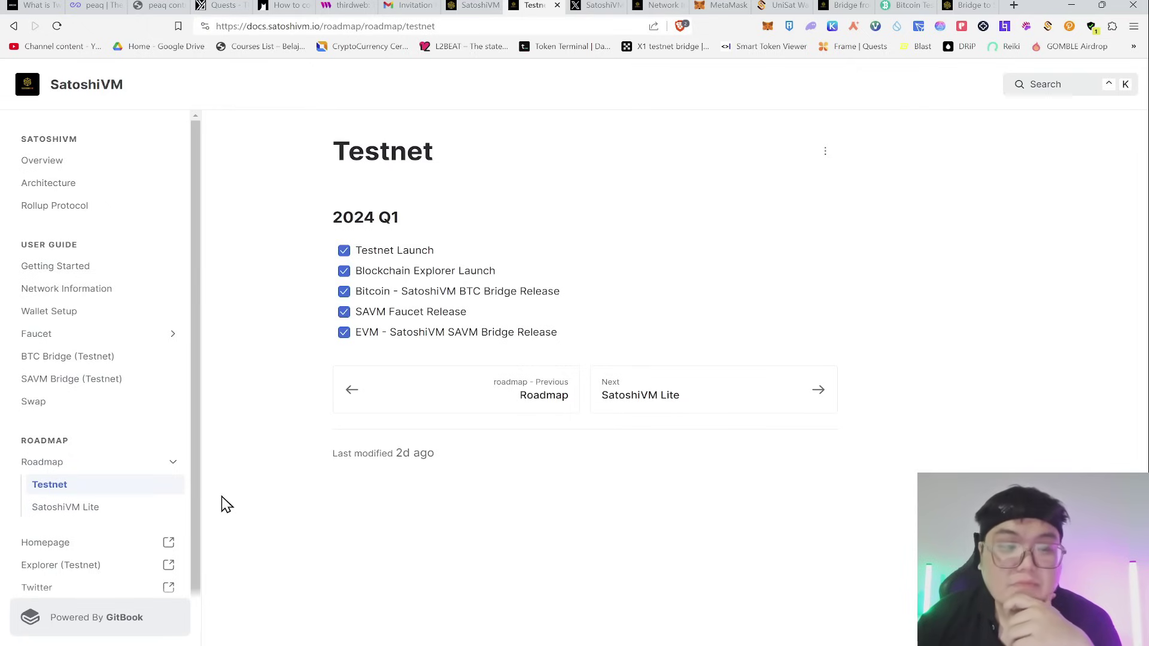
Review the Network Information page and the Overview page of the SatoshiVM documentation
left_click(95, 289)
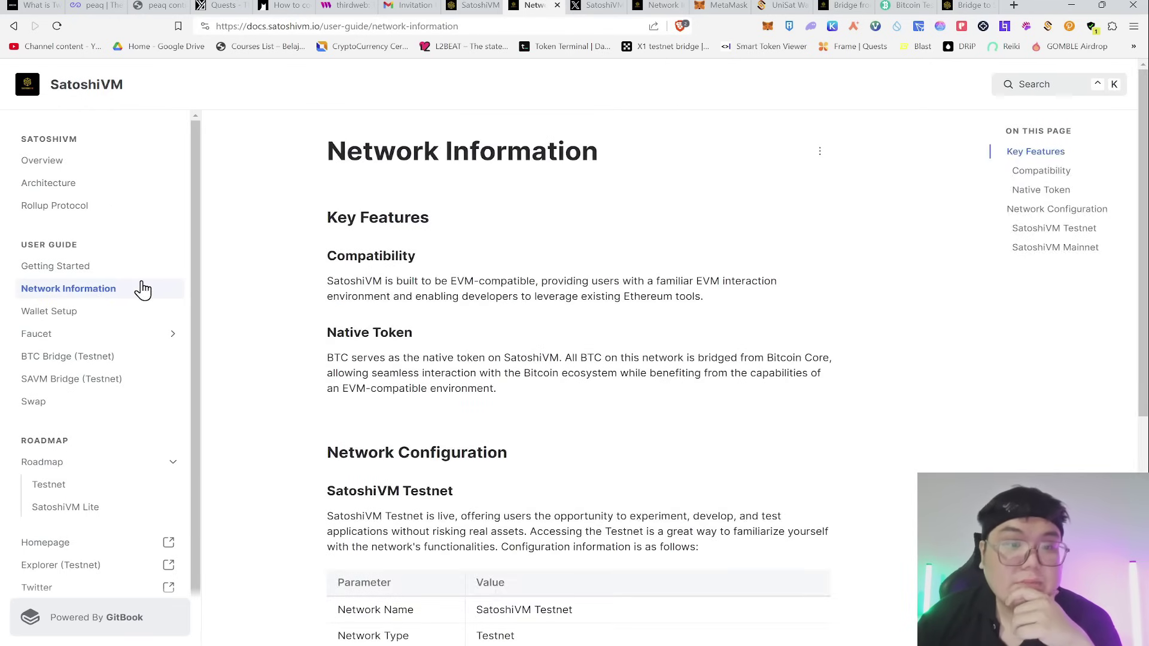
scroll(326, 280, "down", 2)
scroll(321, 282, "down", 3)
scroll(295, 275, "up", 5)
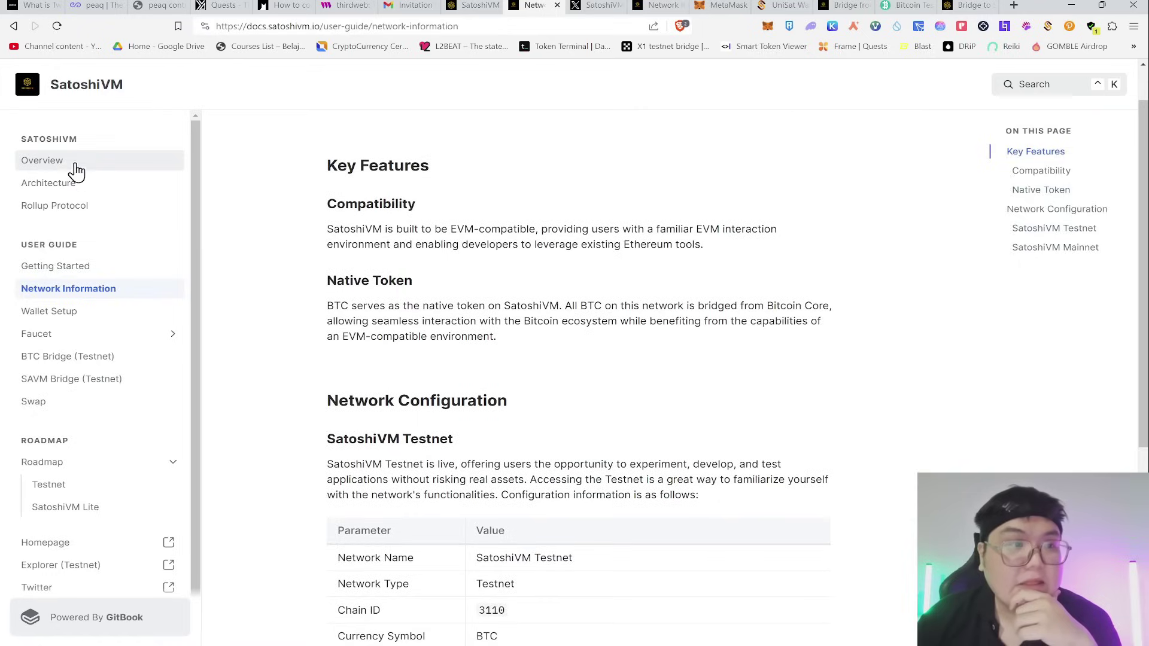
left_click(90, 171)
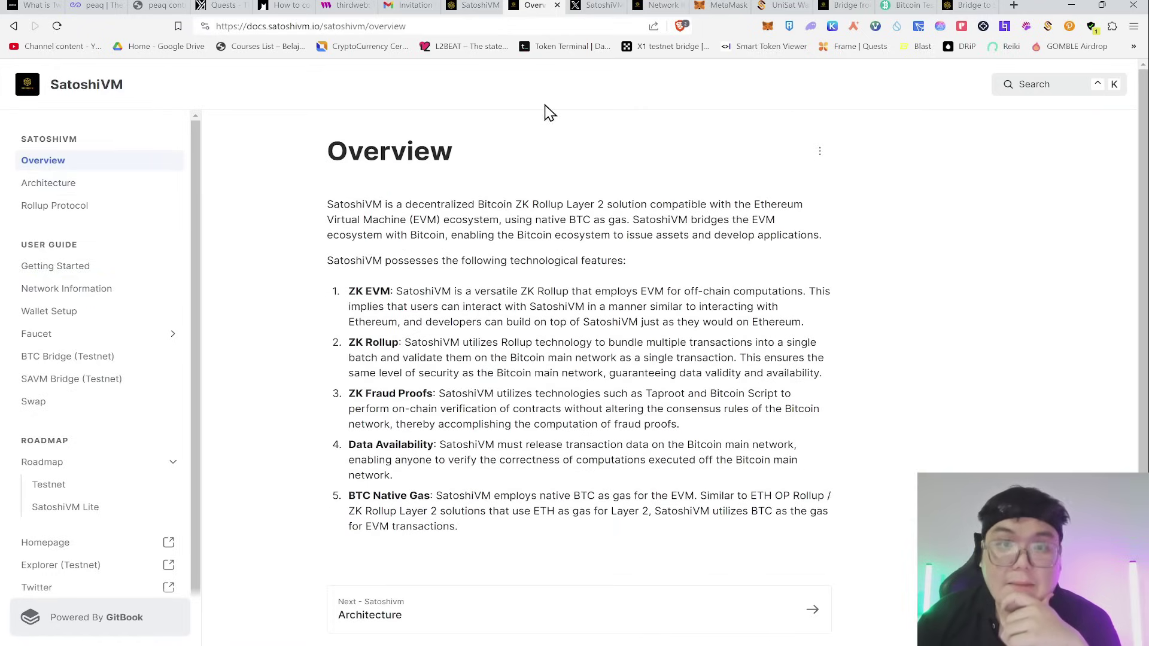
Close the SatoshiVM documentation and return to the project's X profile
left_click(557, 6)
left_click(541, 7)
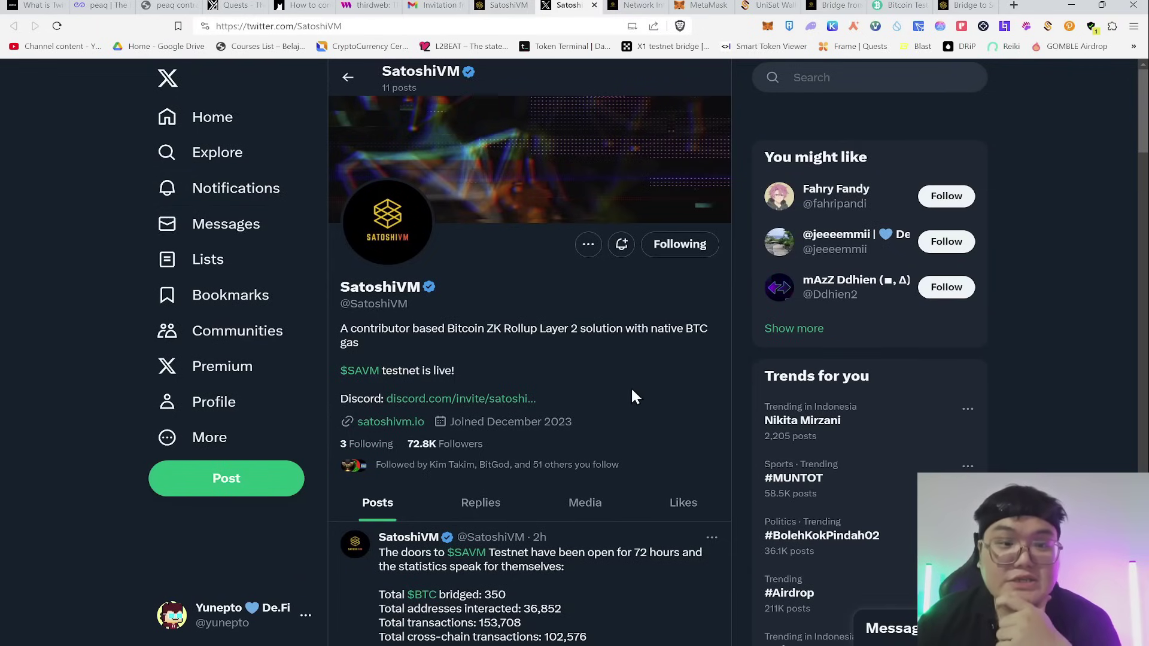
Switch to MetaMask and open the form for adding a custom network manually
left_click(654, 5)
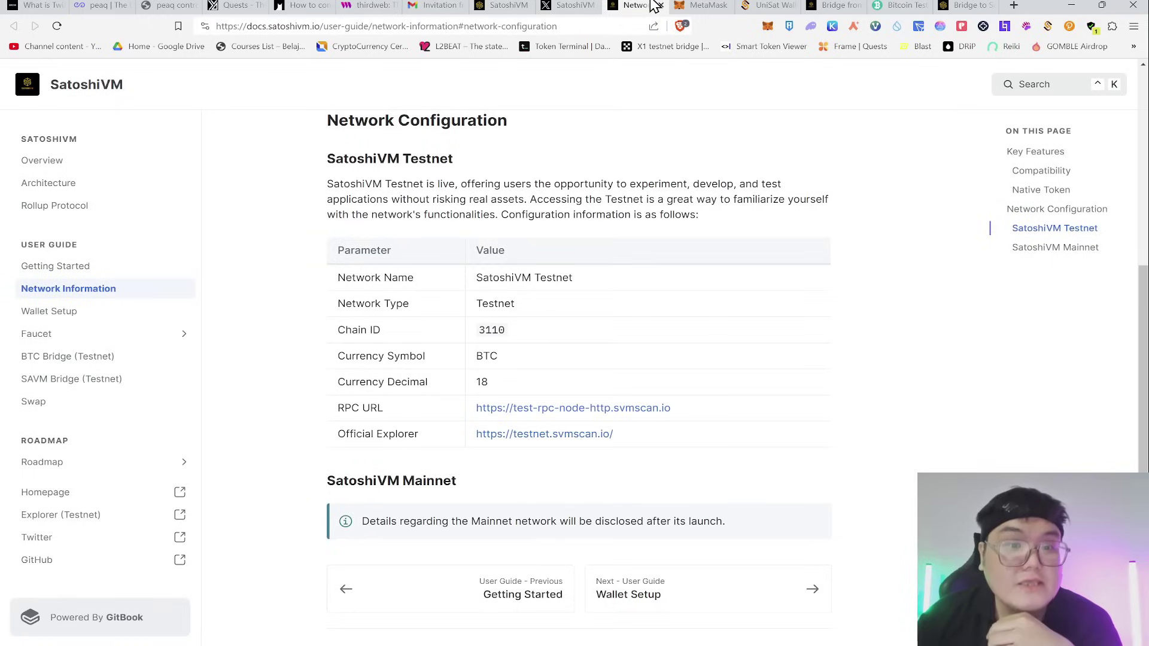
left_click(704, 6)
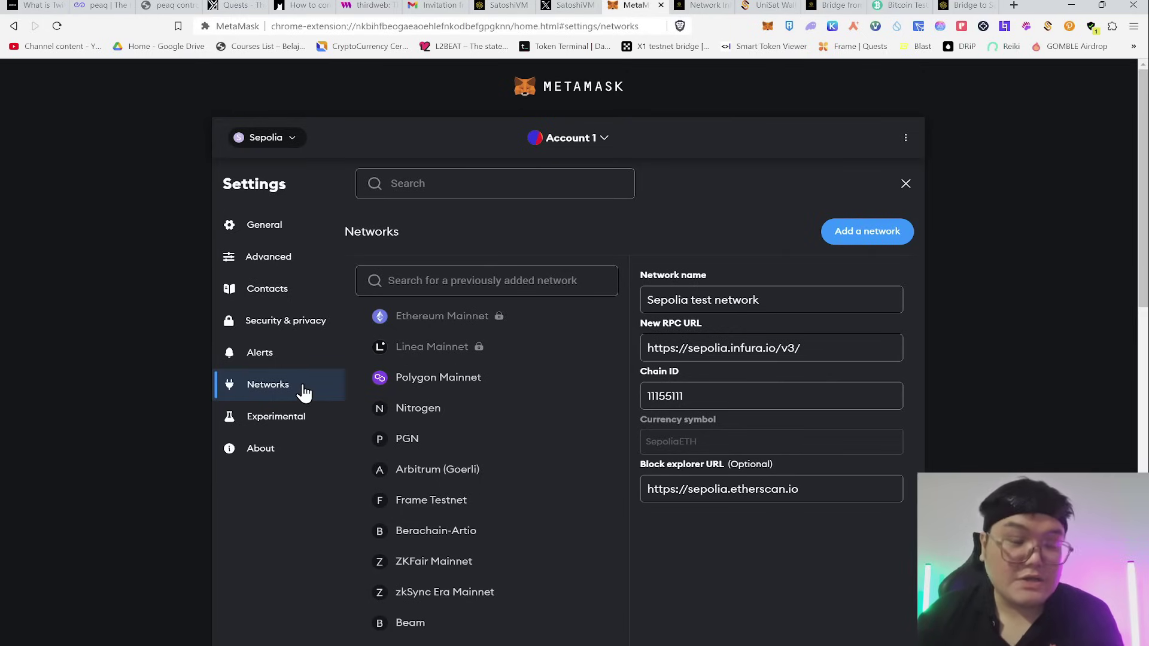
left_click(862, 237)
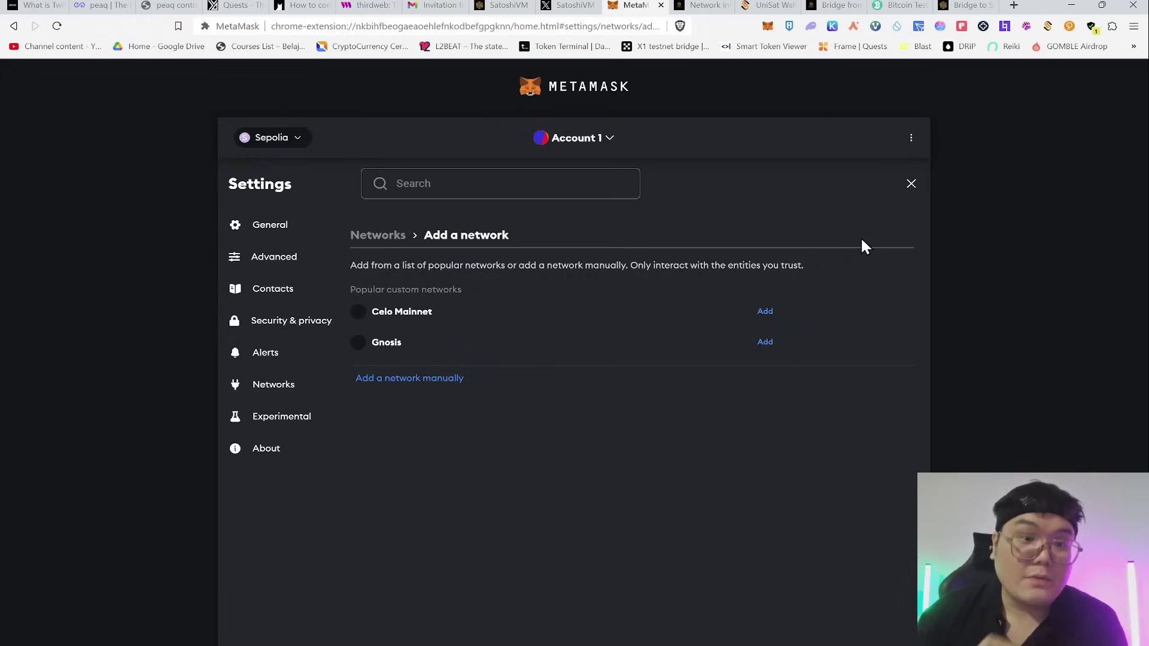
left_click(428, 383)
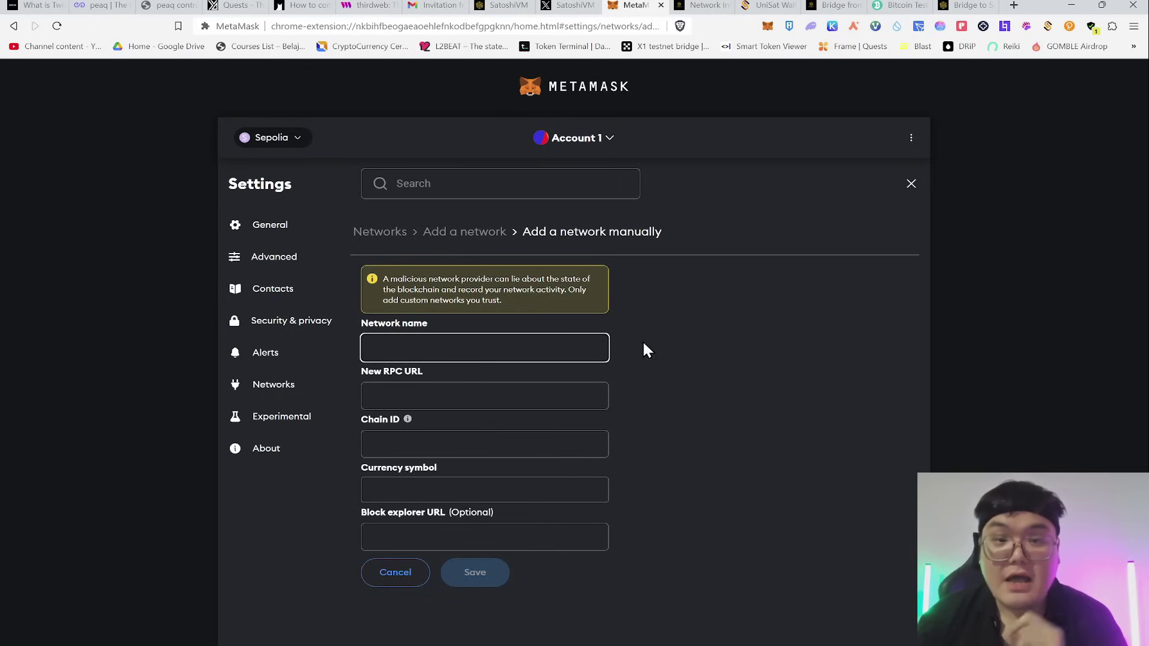
left_click(453, 355)
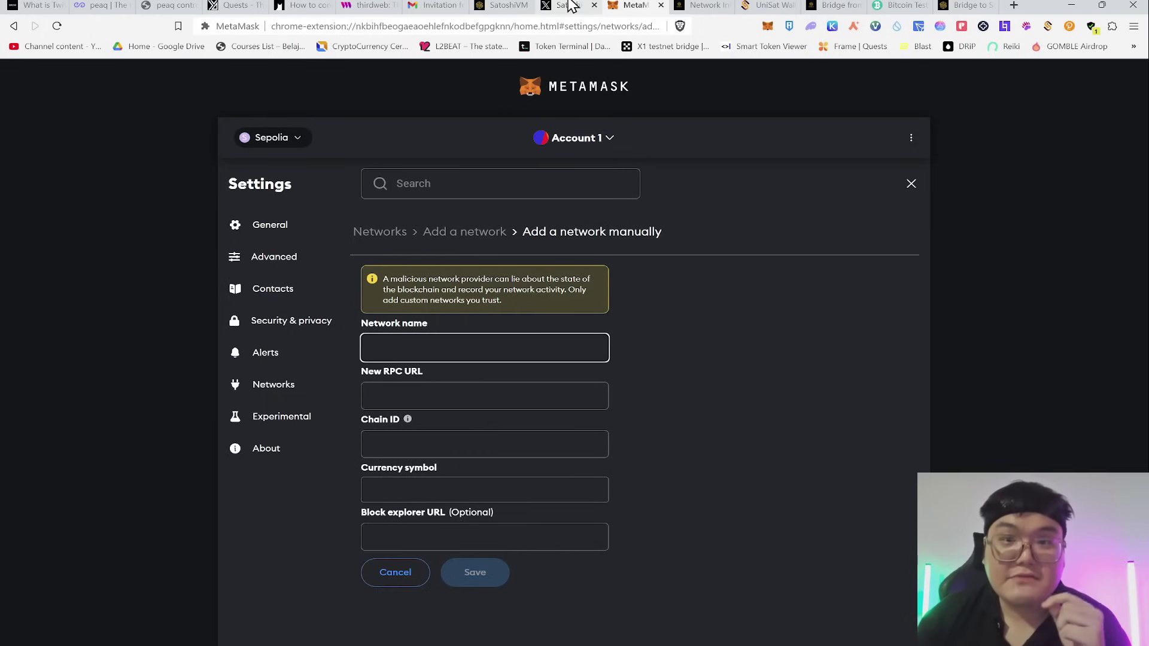
Copy the network name SatoshiVM Testnet from the documentation's network configuration table and return to MetaMask's network form
left_click(696, 5)
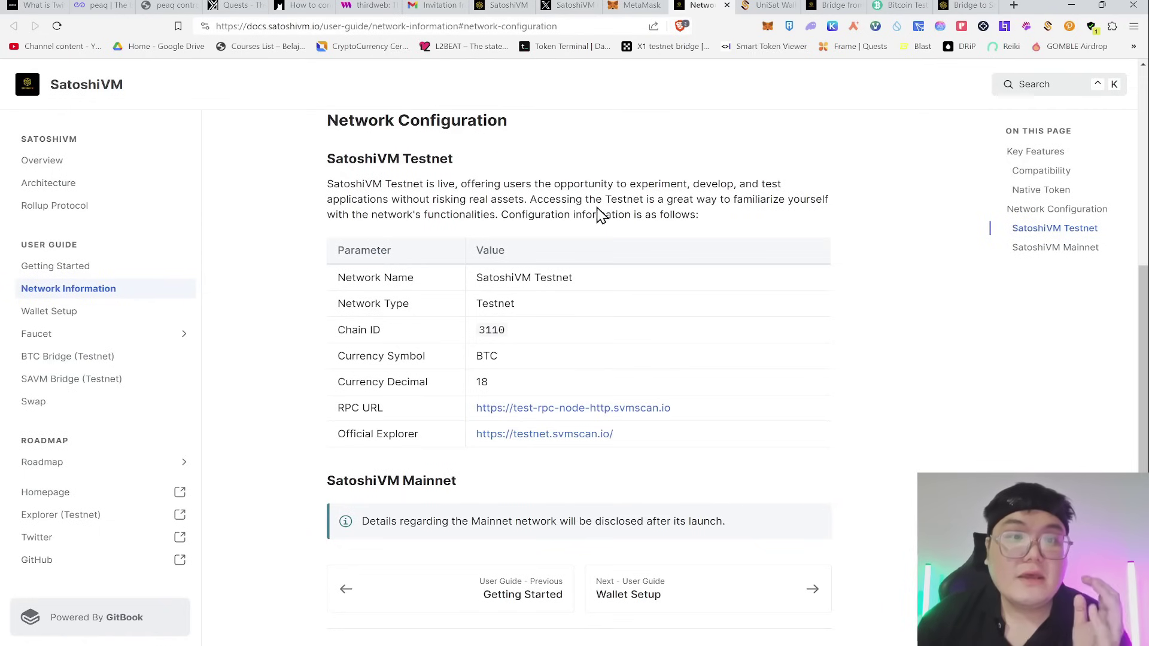
scroll(431, 282, "up", 2)
scroll(446, 293, "down", 2)
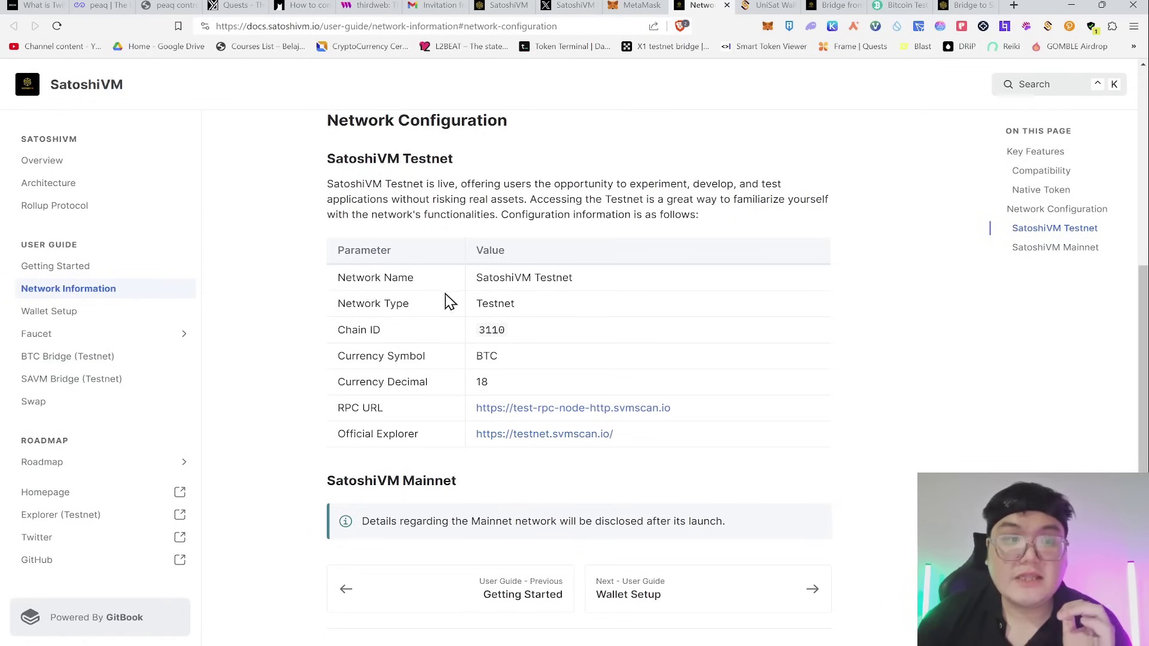
scroll(546, 293, "up", 5)
scroll(779, 292, "down", 1)
scroll(779, 293, "down", 5)
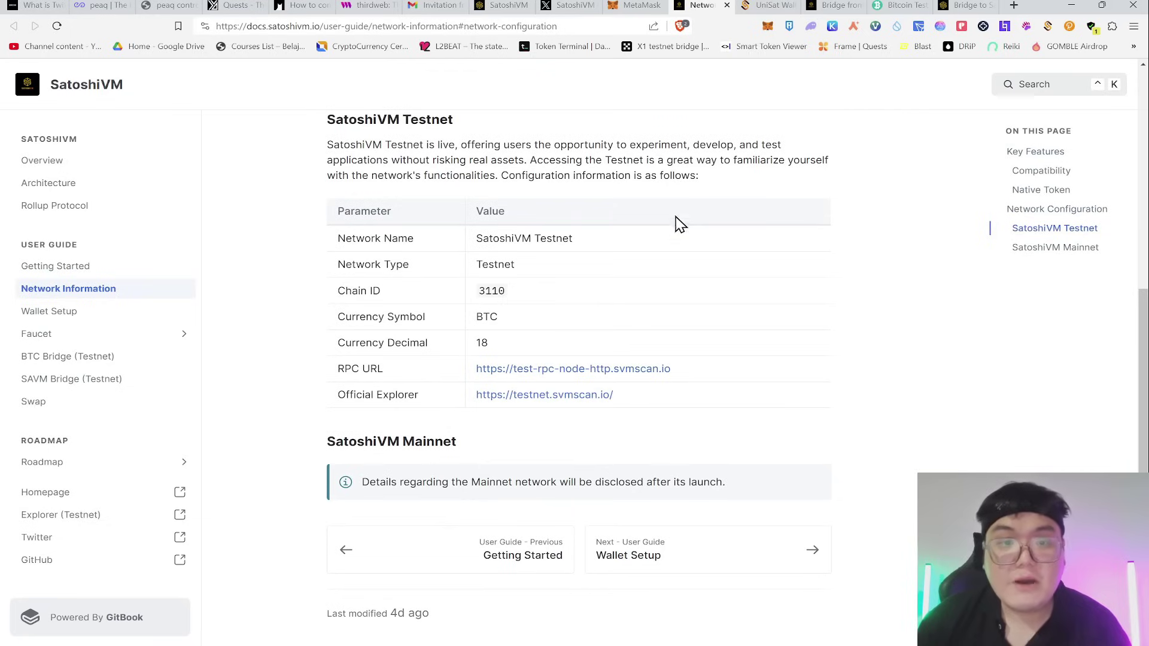
left_click_drag(574, 239, 473, 239)
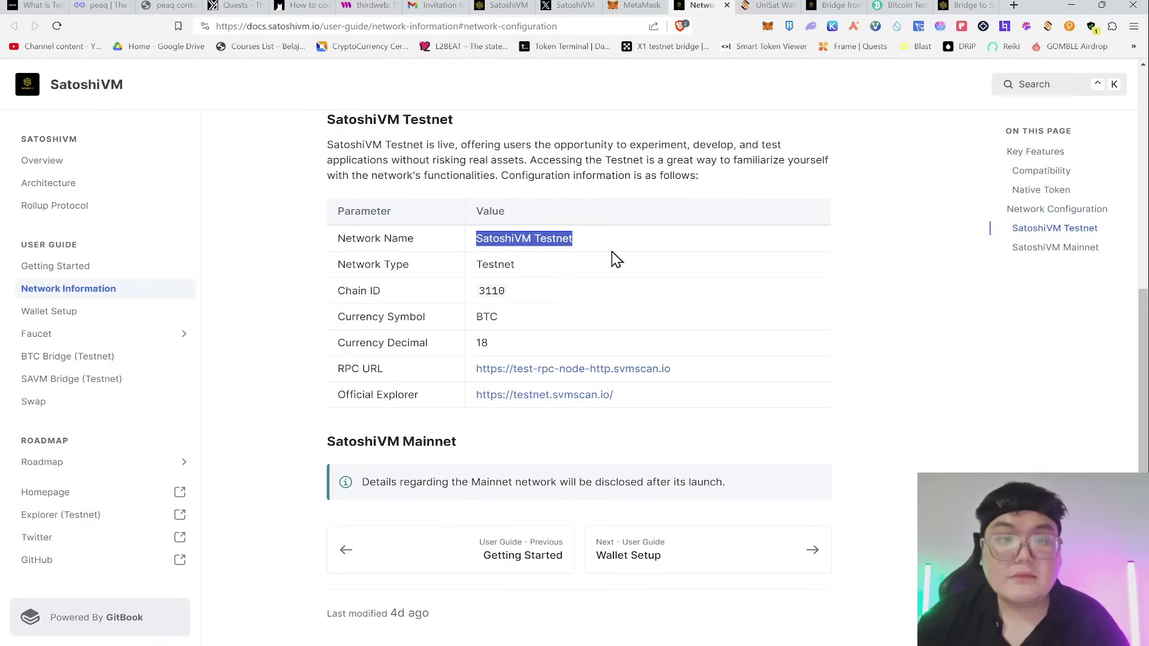
left_click(635, 5)
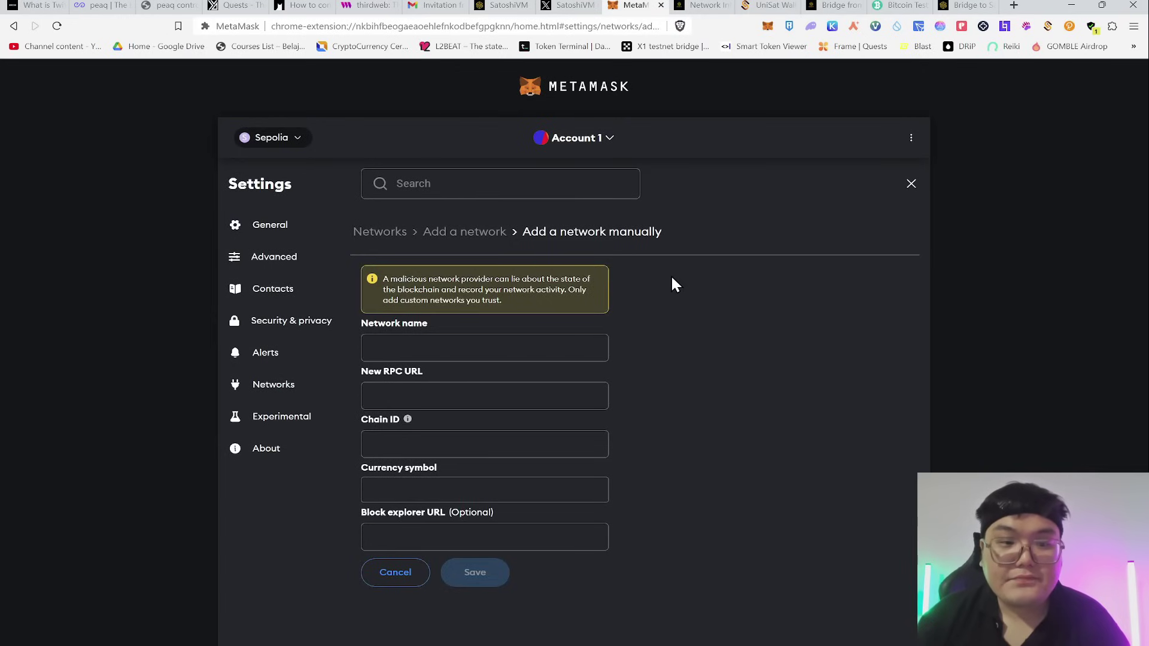
left_click(701, 5)
left_click(649, 5)
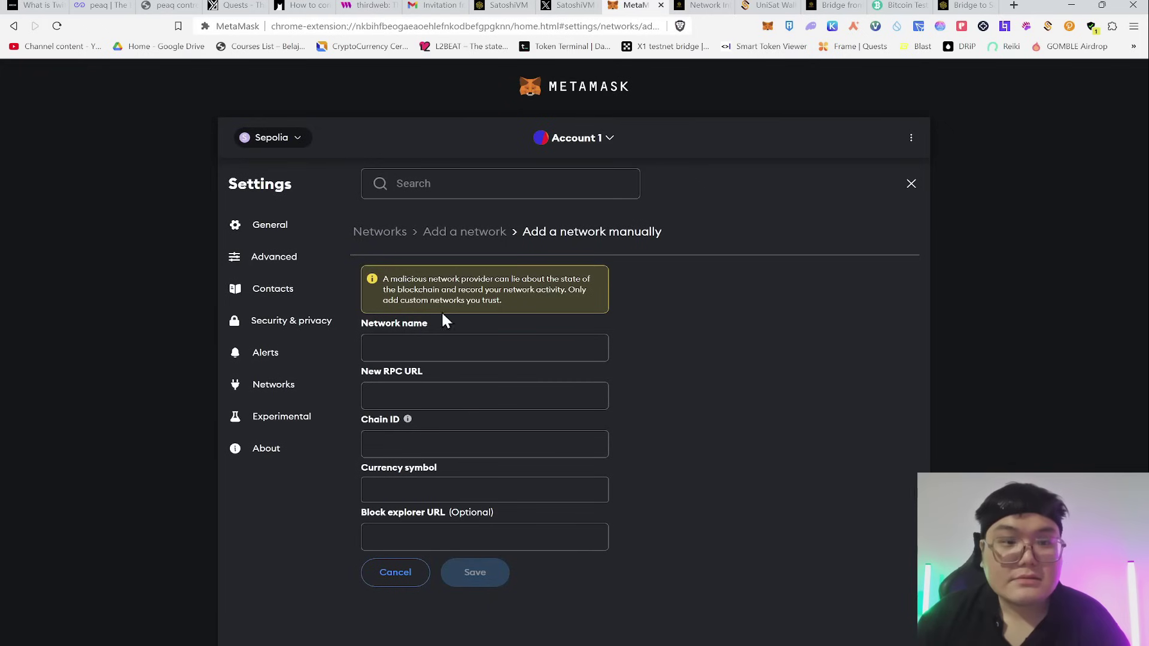
left_click(429, 344)
left_click(429, 392)
Look up the chain ID in the SatoshiVM documentation and enter 3110 in MetaMask's network form
left_click(709, 5)
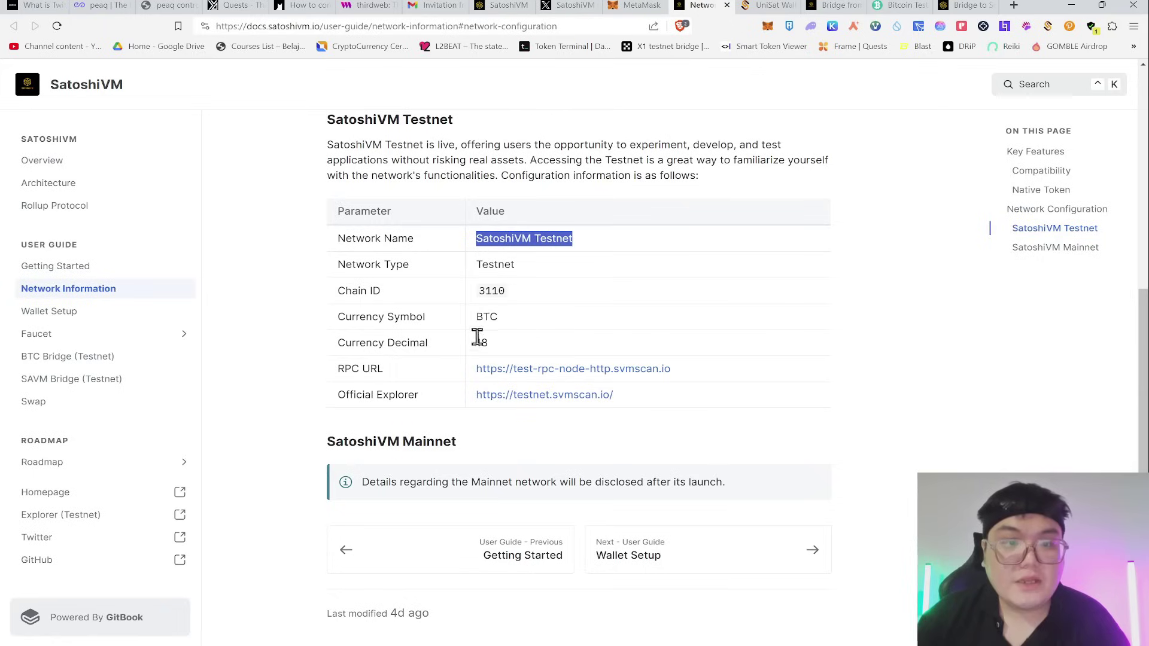
left_click_drag(515, 263, 478, 291)
left_click(649, 5)
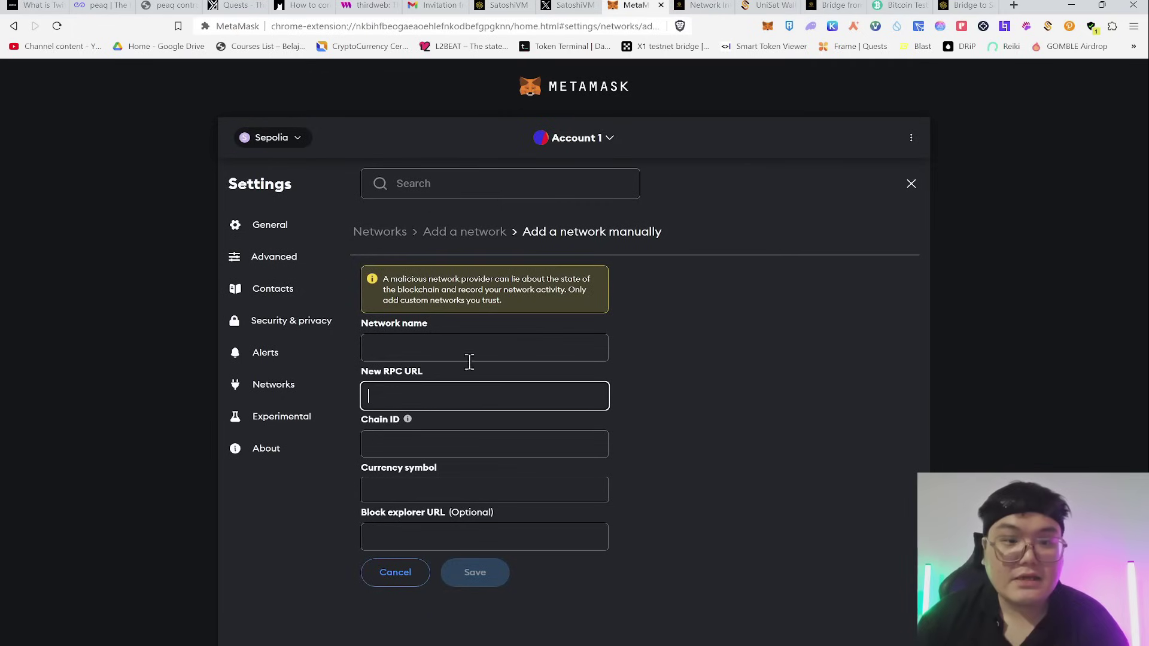
left_click(407, 446)
type("3110")
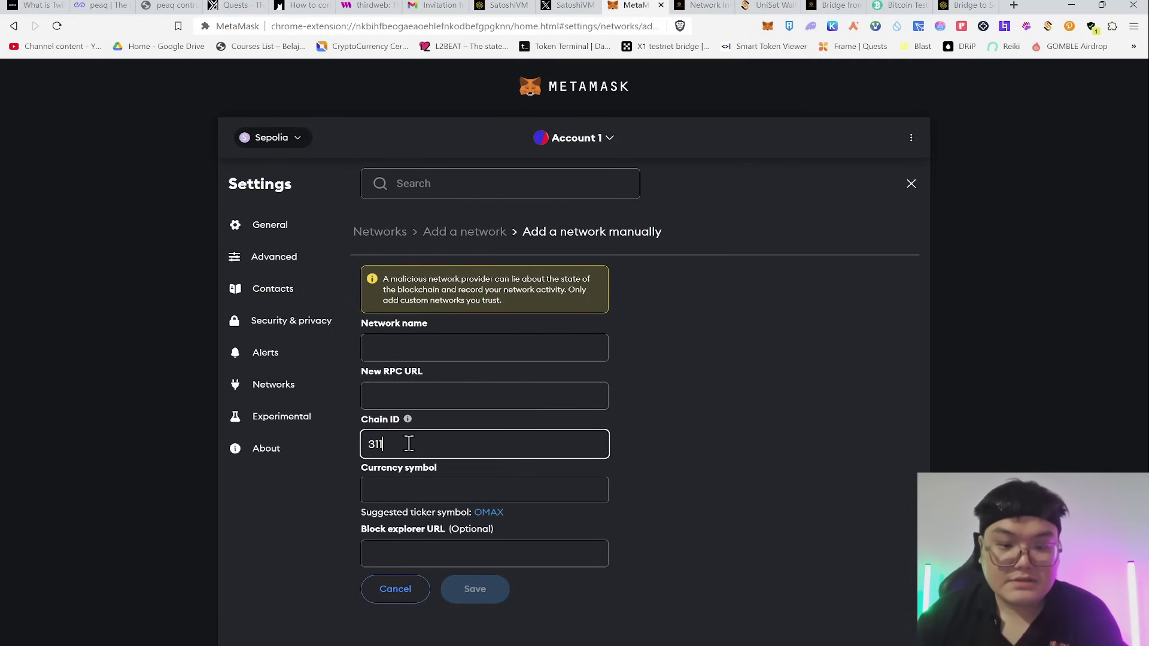
left_click(793, 433)
Copy the currency symbol BTC from the SatoshiVM documentation into MetaMask's network form
left_click(704, 5)
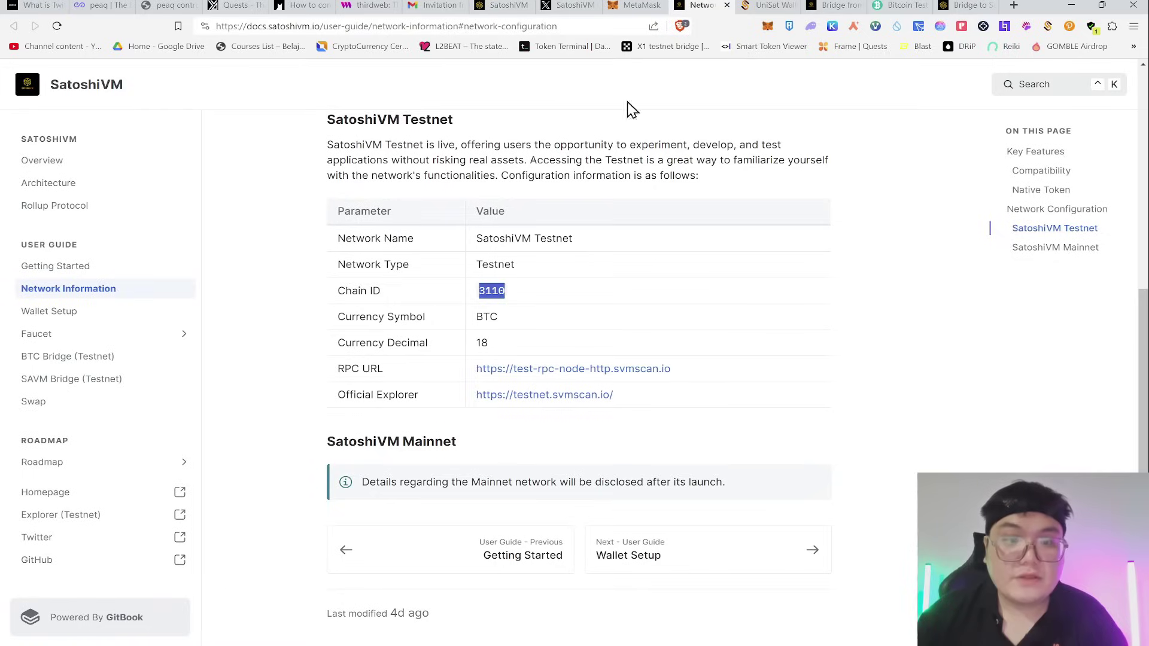
left_click(488, 323)
double_click(487, 319)
key("ctrl+c")
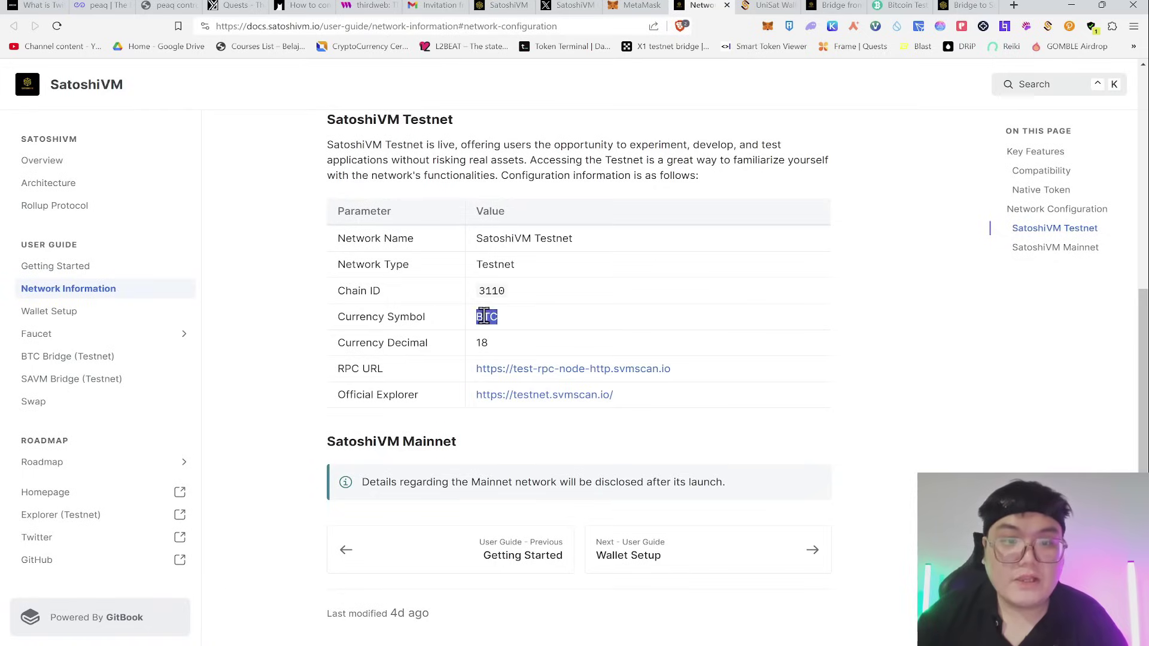
left_click(635, 6)
left_click(399, 486)
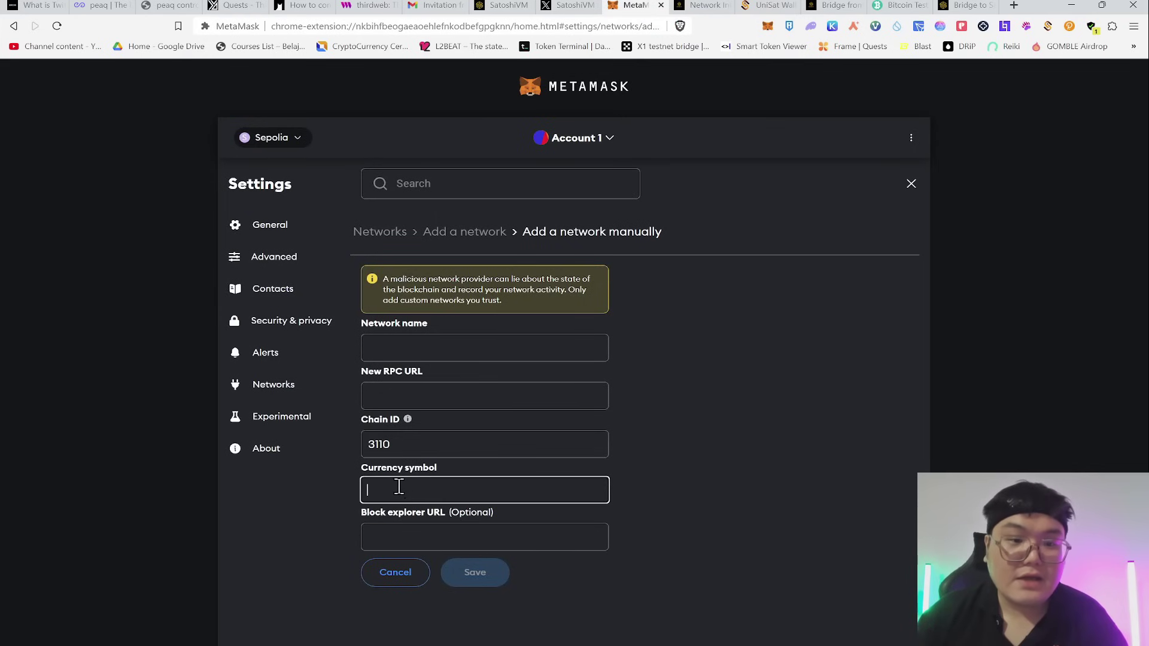
key("ctrl+v")
left_click(724, 412)
left_click(721, 6)
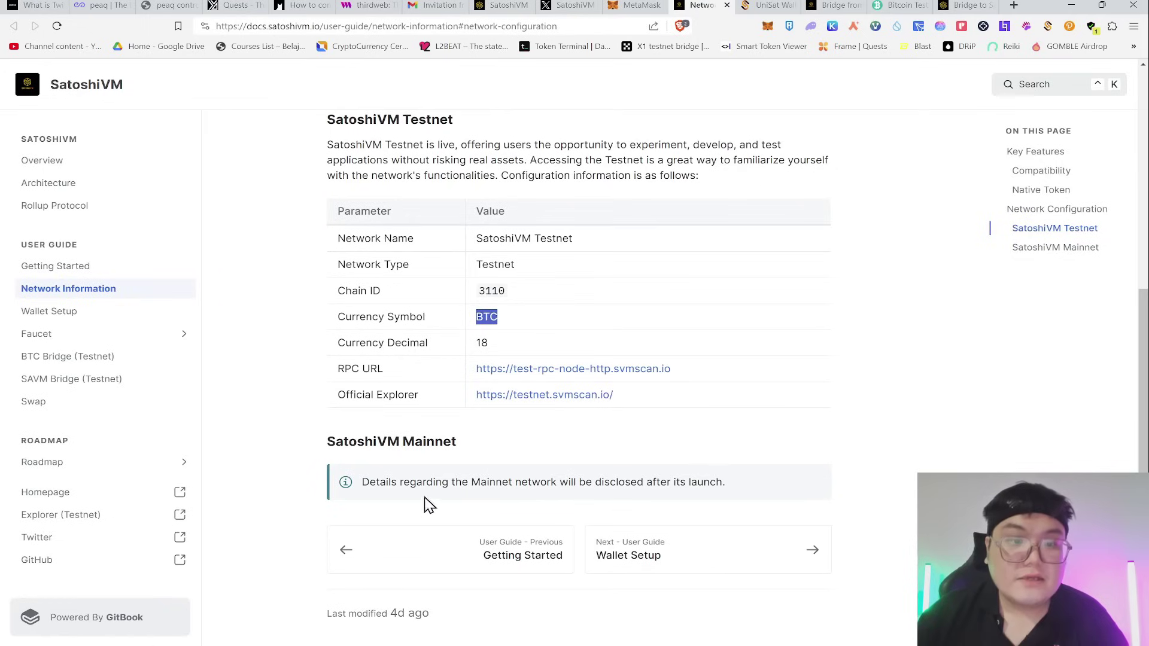
left_click(688, 380)
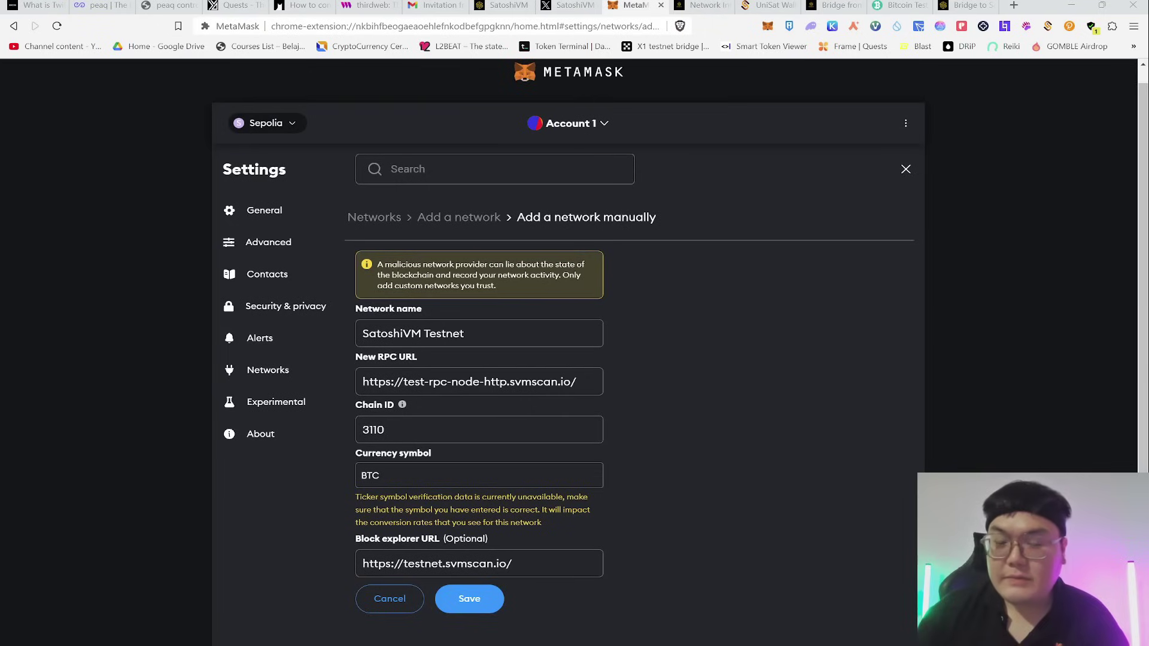
left_click(490, 422)
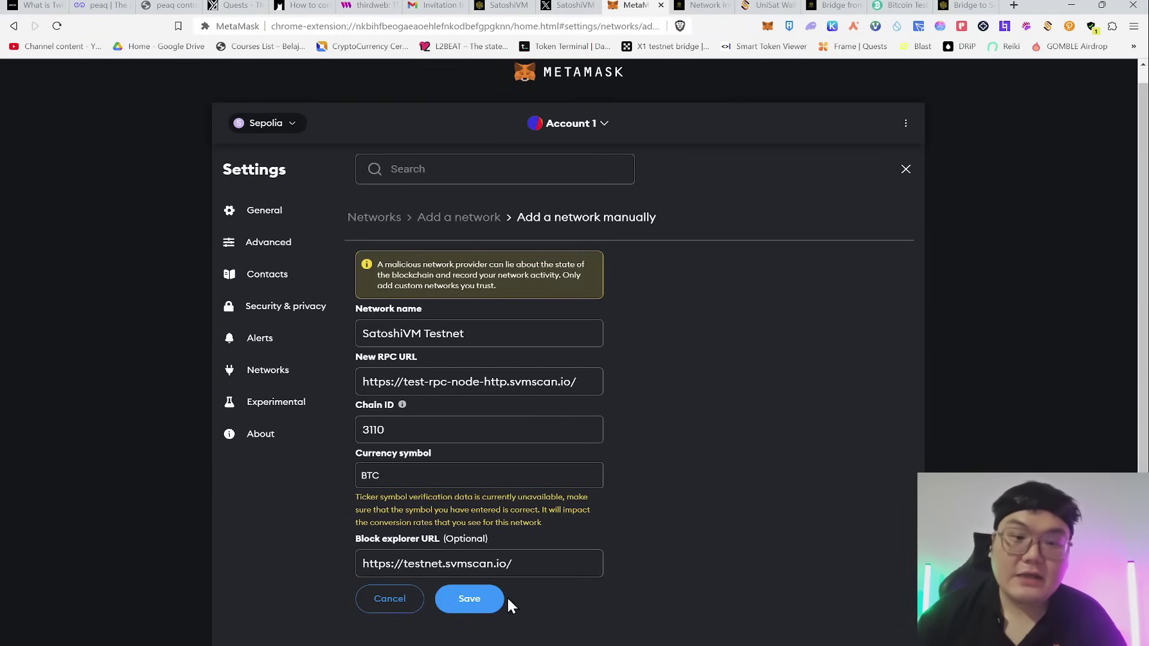
Save the custom network, switch the wallet to SatoshiVM Testnet and show its token list
left_click(485, 601)
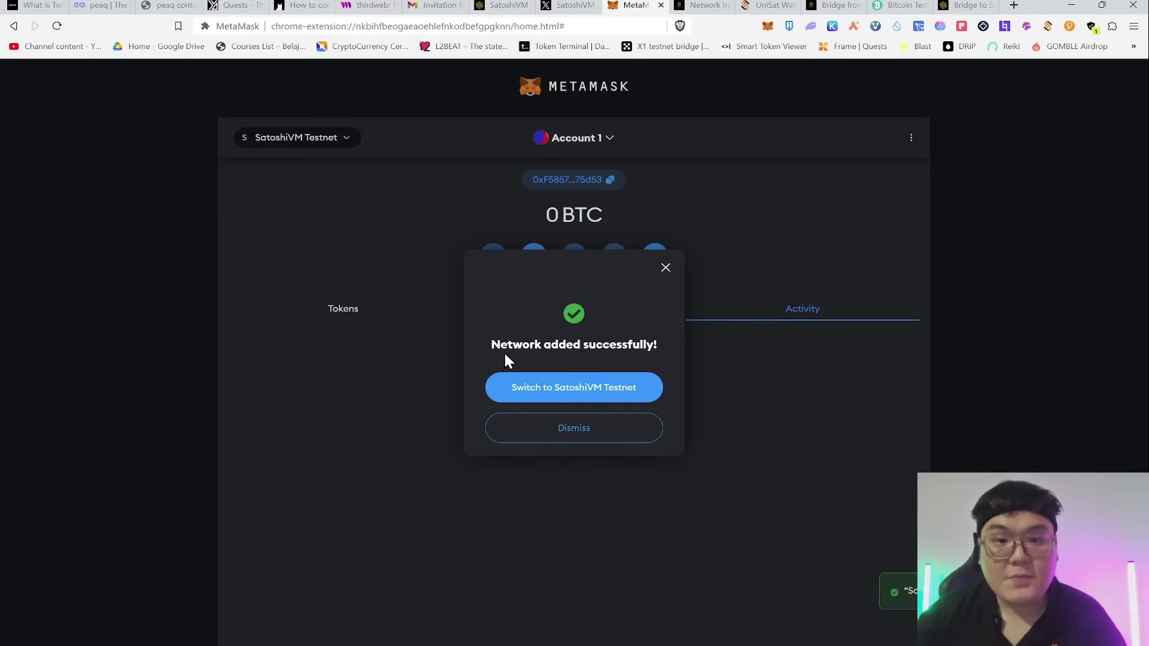
left_click(574, 388)
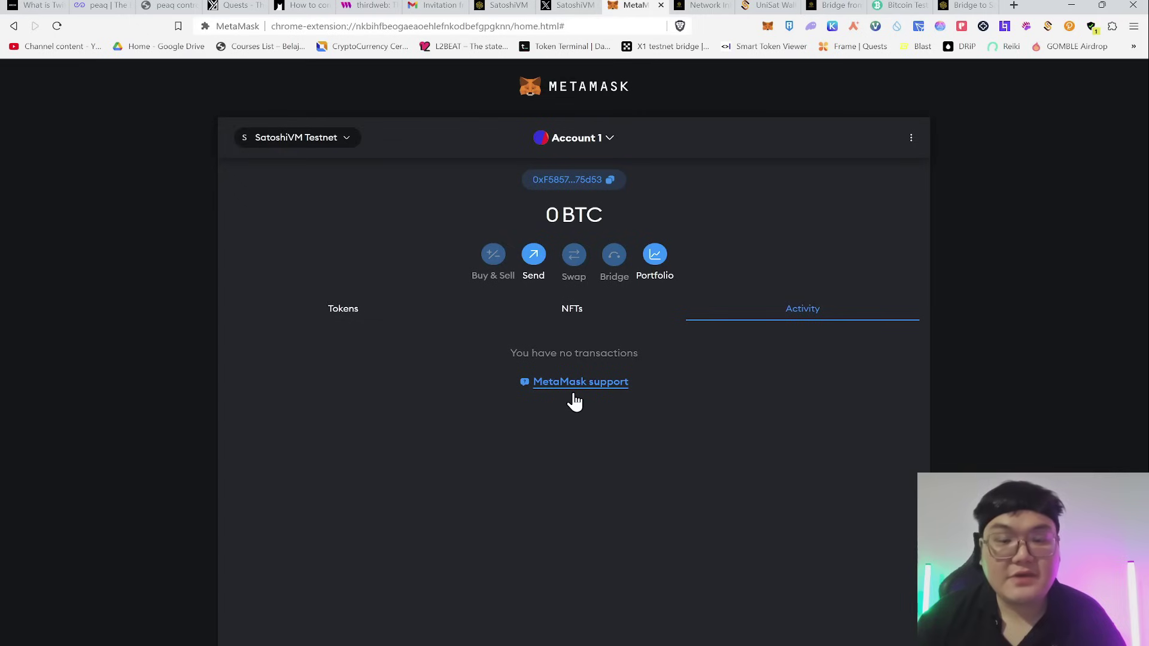
left_click(342, 309)
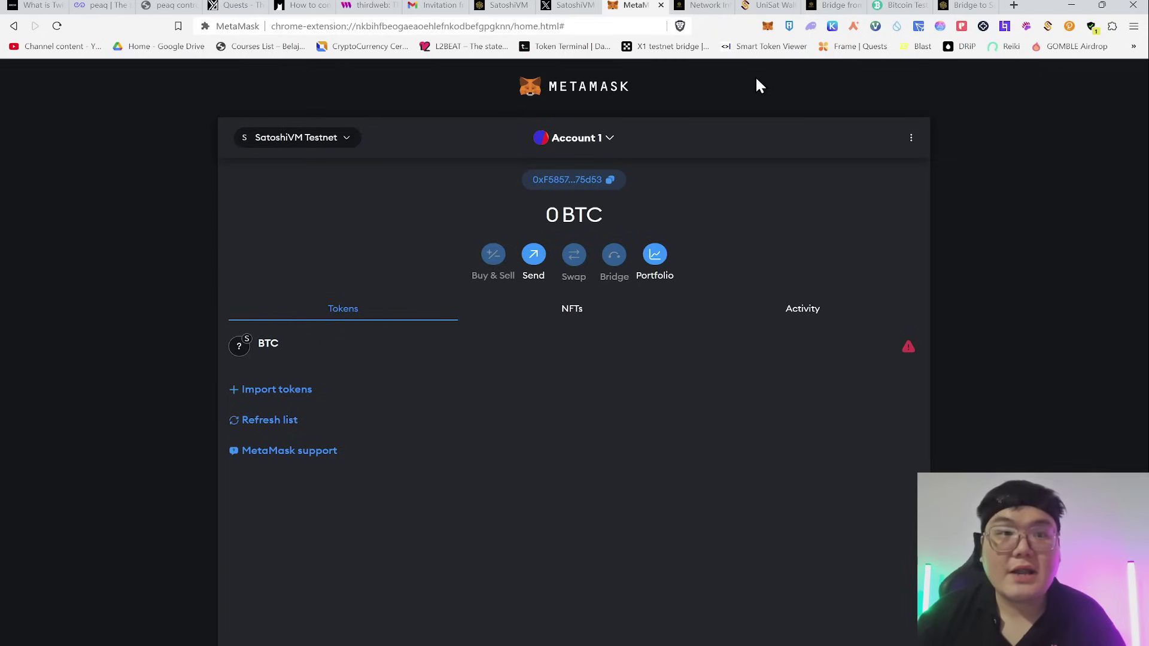
Switch to the UniSat website, view the wallet's Chrome Web Store download page and close it
left_click(765, 4)
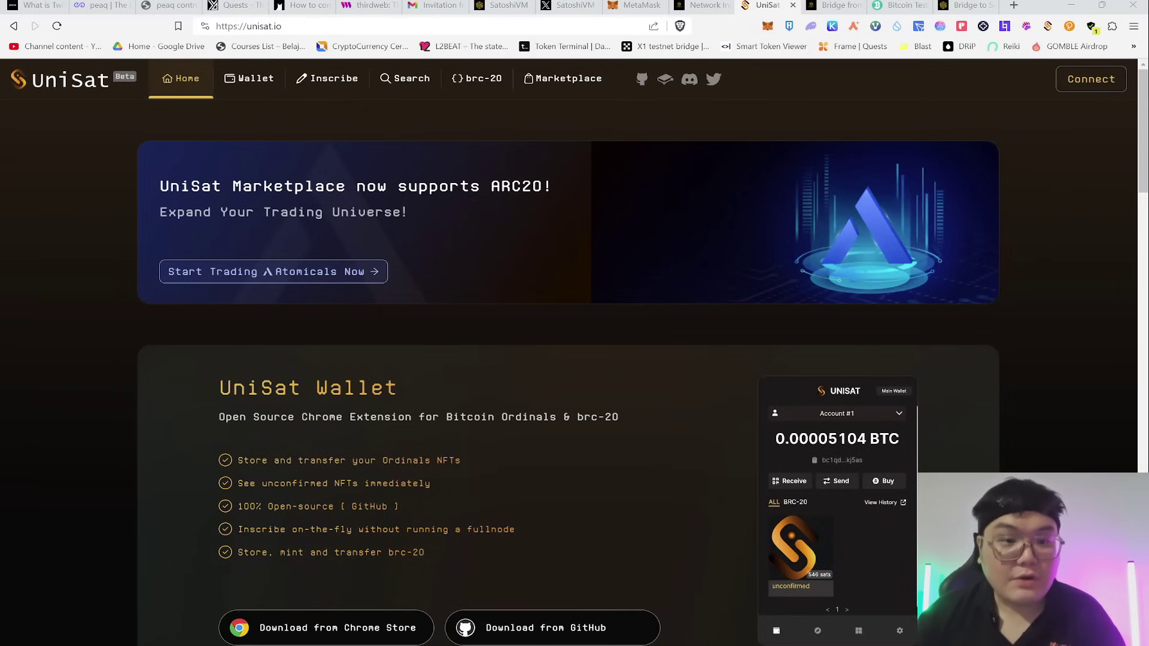
scroll(656, 333, "down", 4)
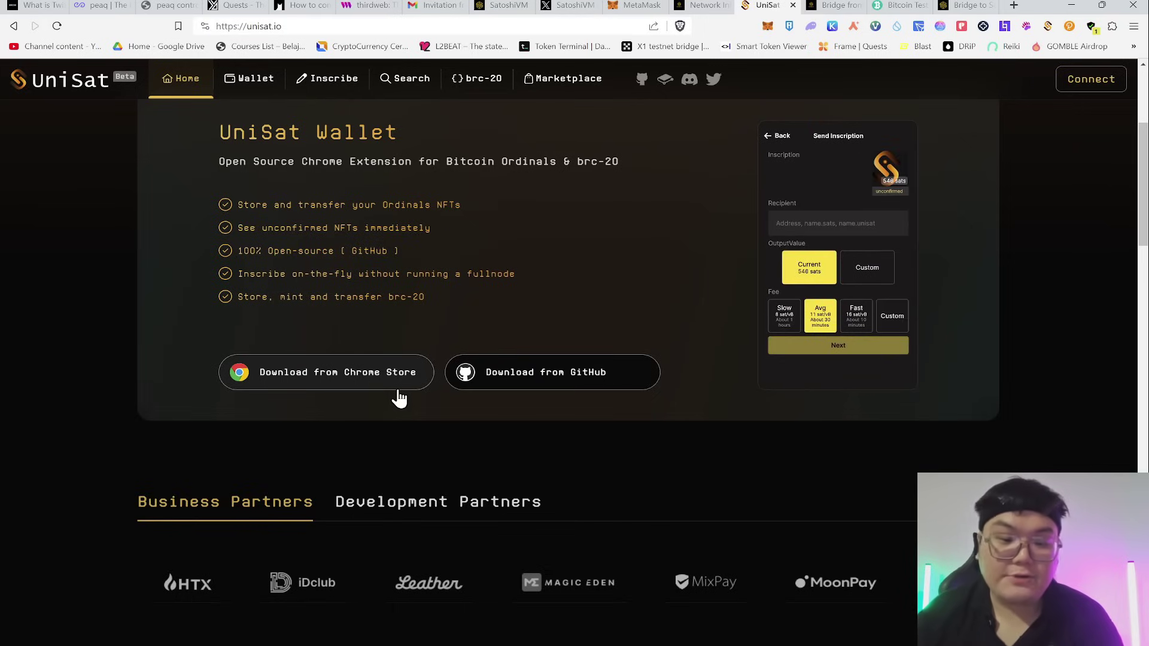
left_click(349, 385)
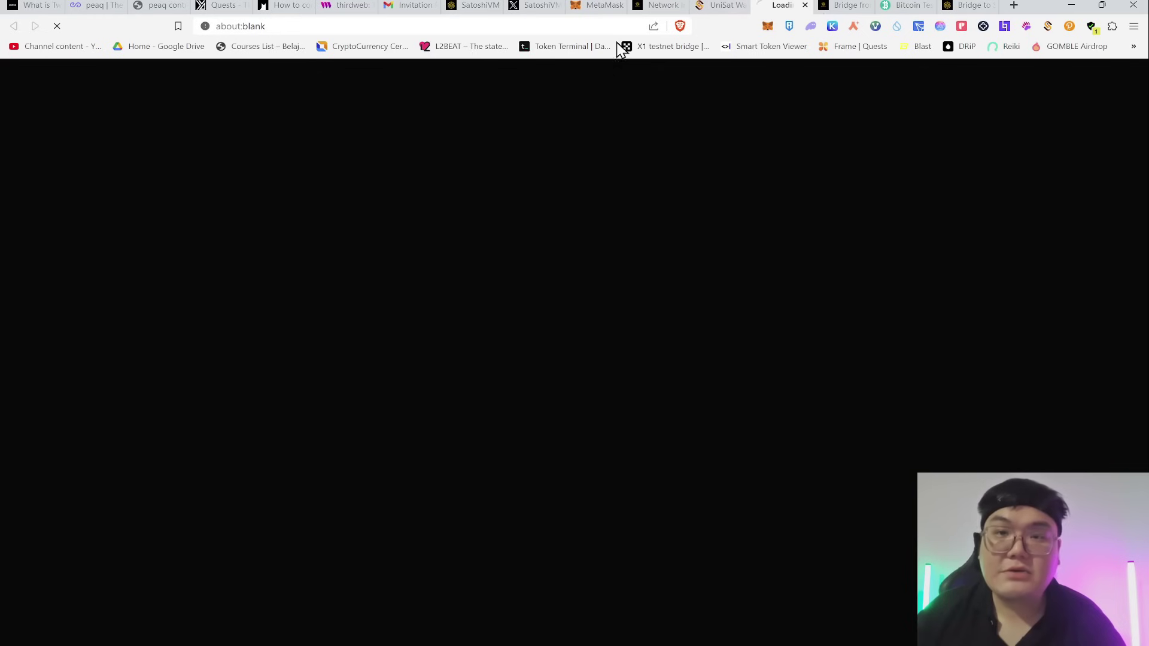
left_click(805, 5)
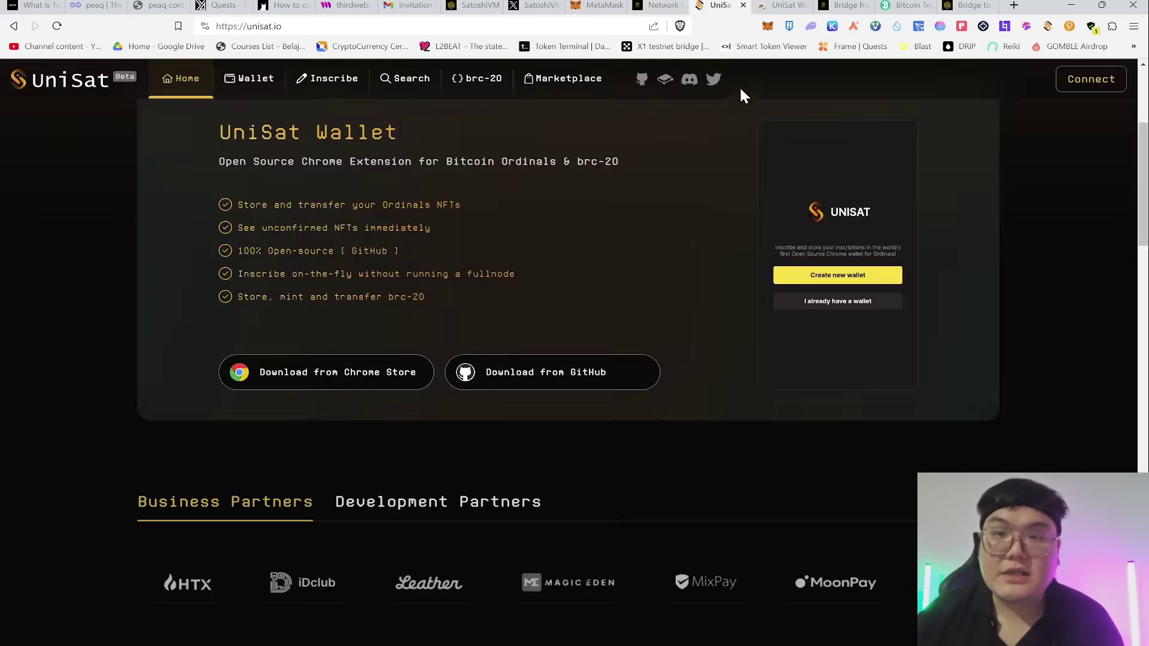
left_click(785, 5)
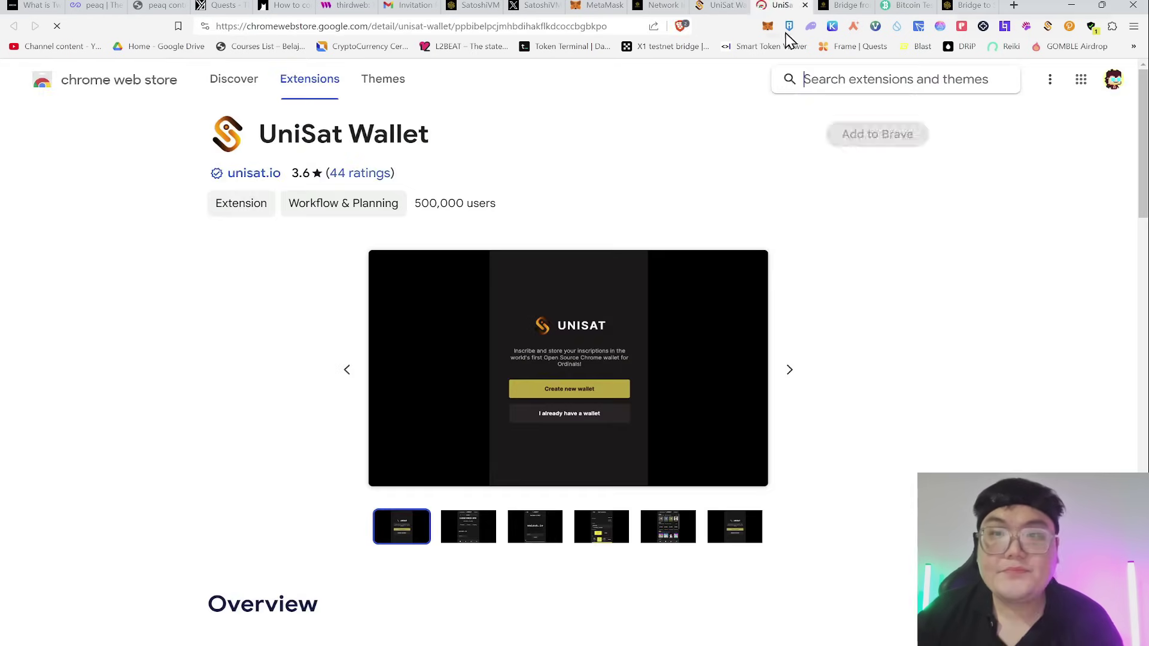
left_click(804, 7)
Review the UniSat wallet setup on the documentation's Bridge from Bitcoin page and enlarge the network and address type screenshot
left_click(784, 7)
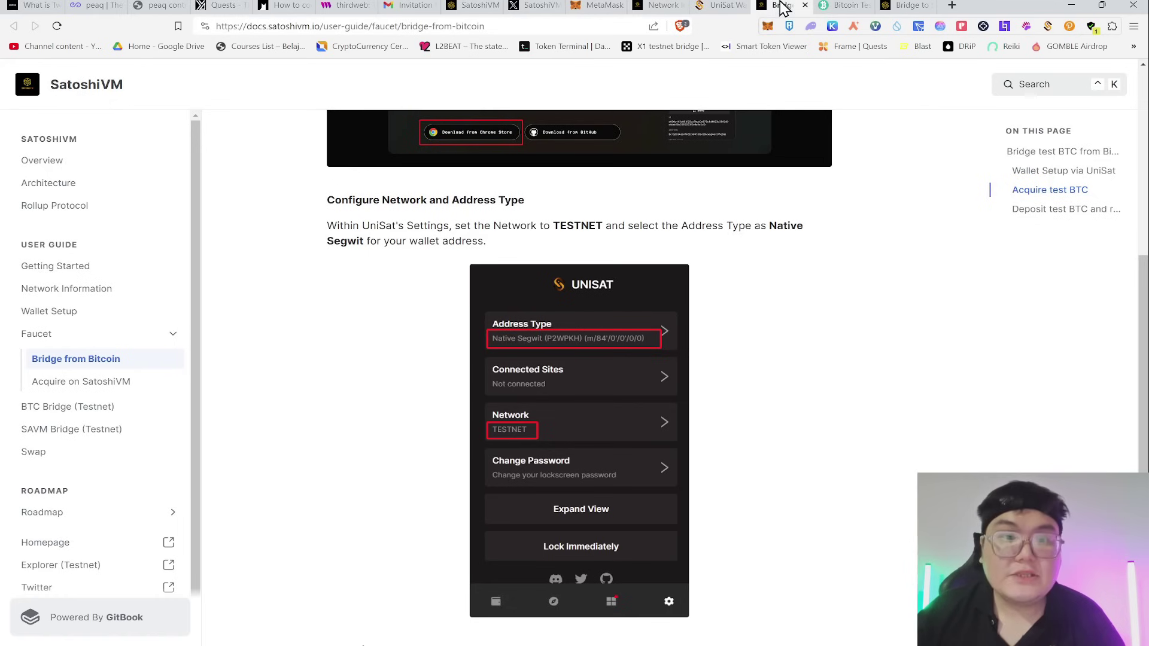
scroll(654, 218, "up", 7)
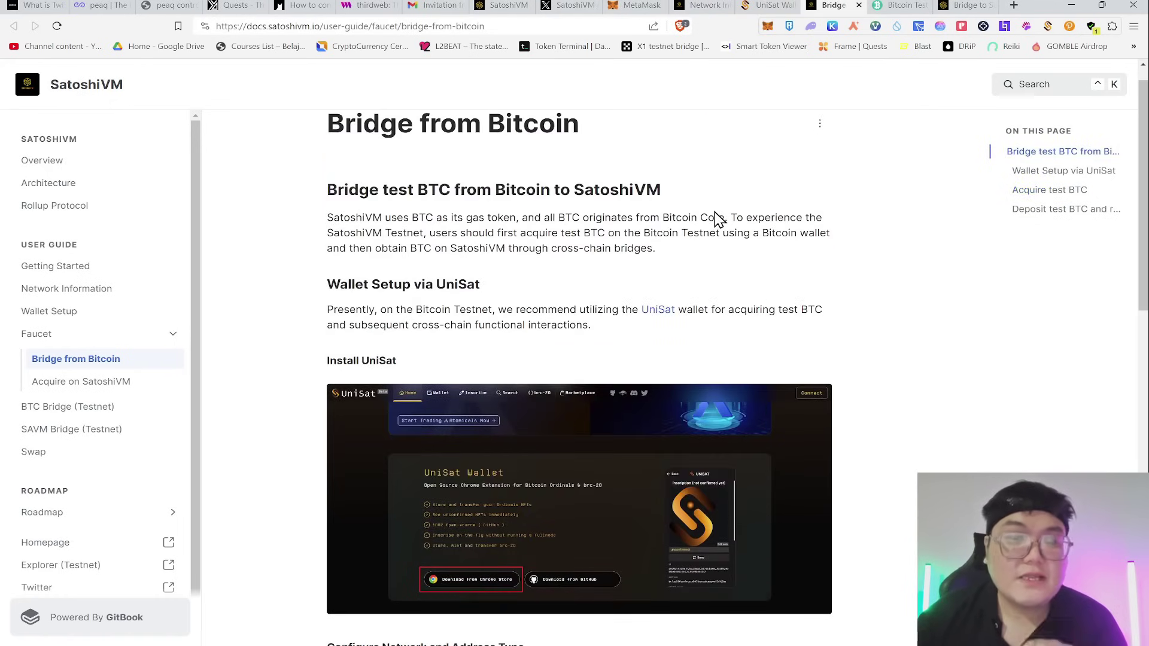
scroll(722, 218, "down", 2)
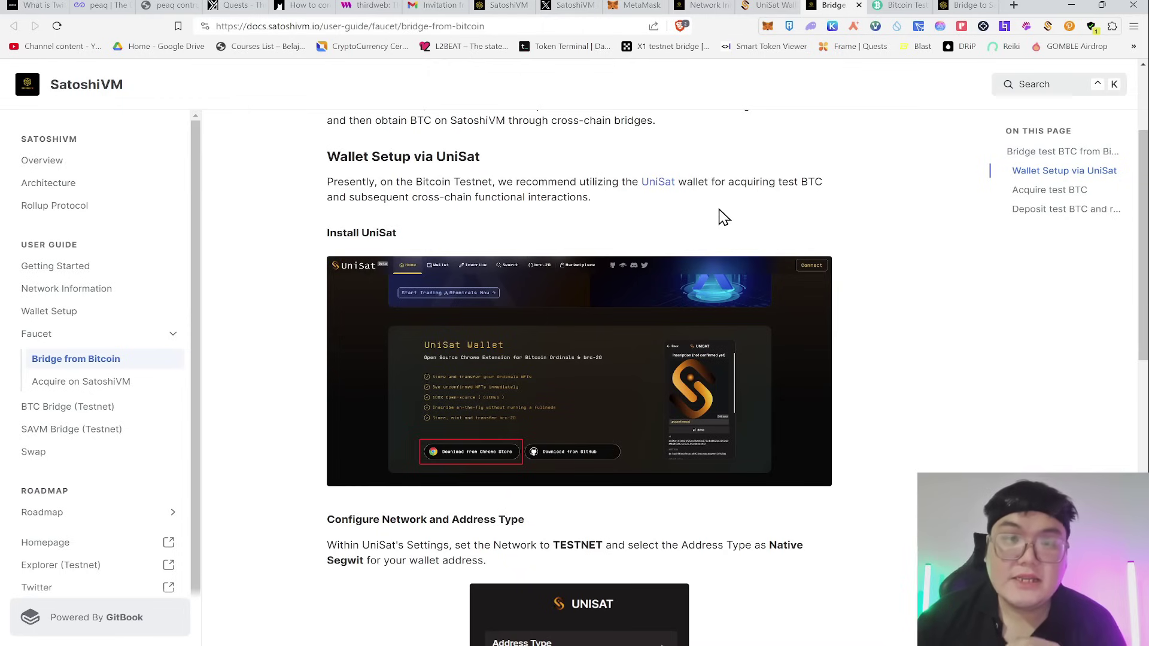
scroll(723, 217, "down", 1)
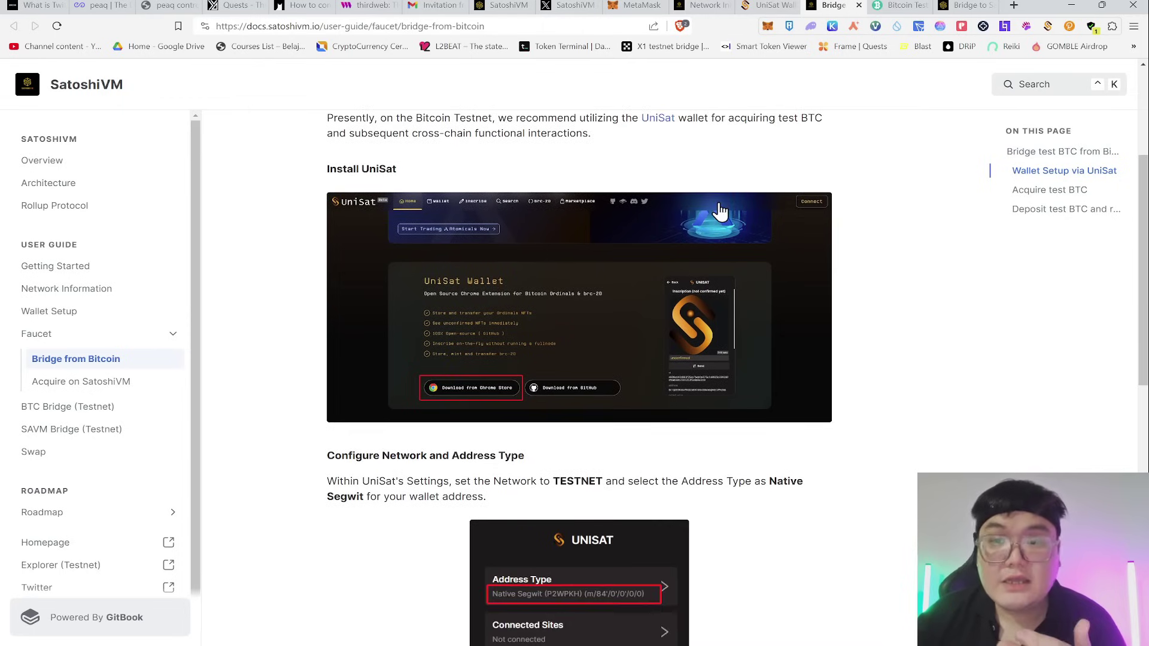
scroll(721, 211, "up", 1)
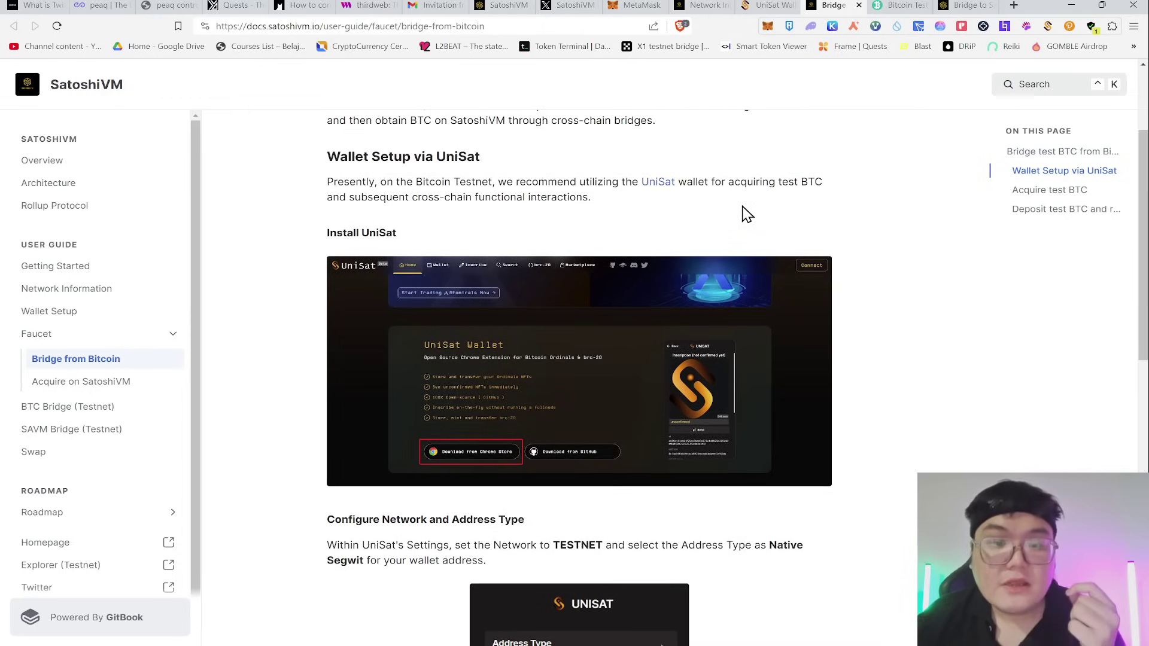
scroll(749, 213, "down", 6)
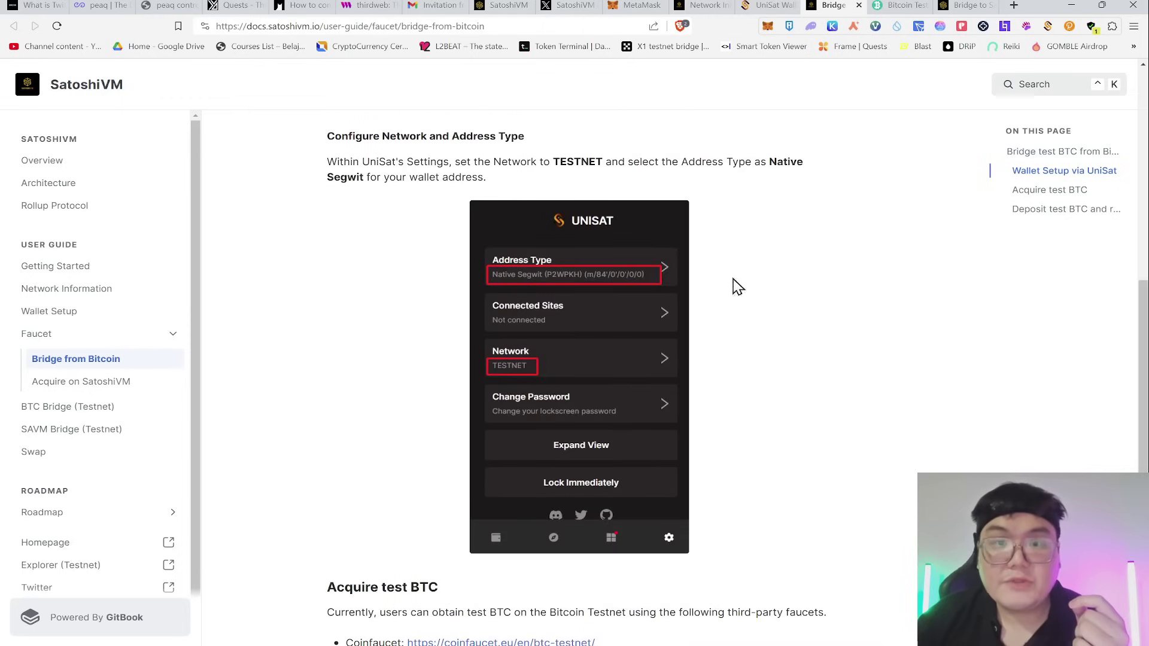
left_click(592, 313)
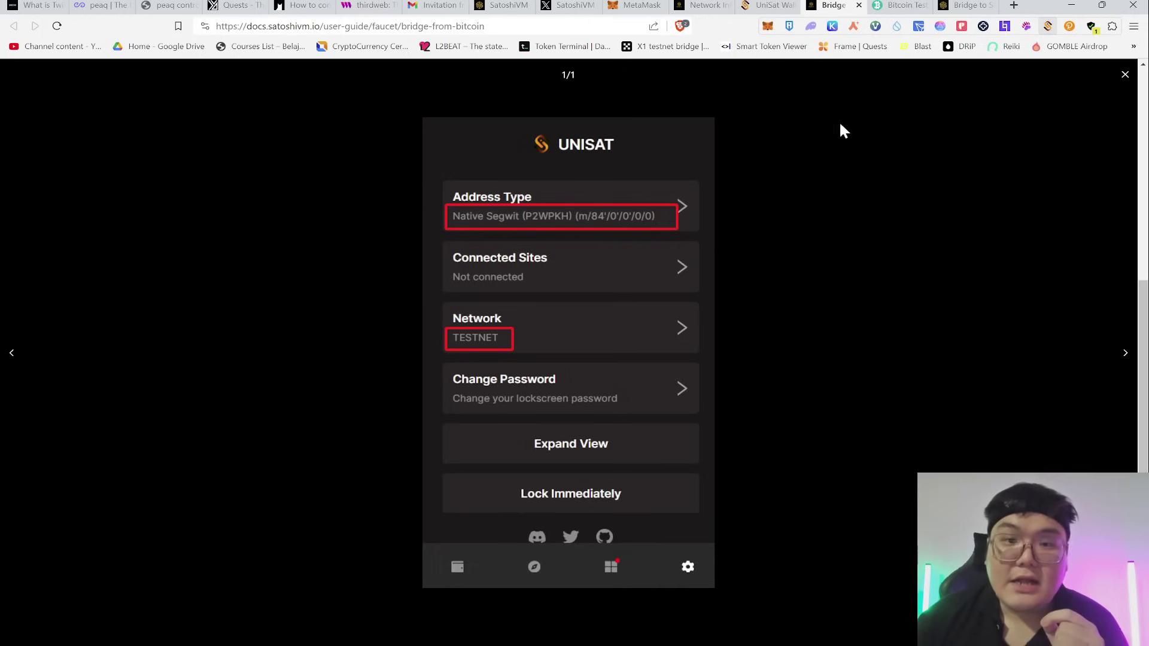
Close the enlarged screenshot, review the Acquire test BTC section and switch to the Bitcoin Testnet Faucet page
left_click(1121, 76)
scroll(832, 222, "down", 5)
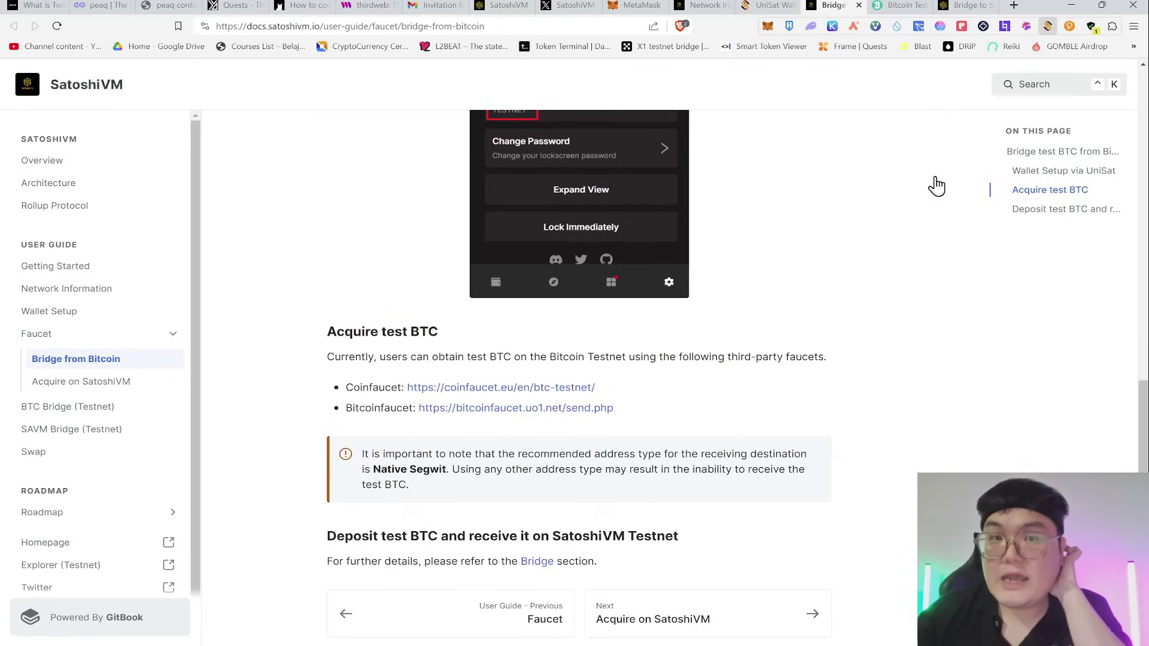
left_click(880, 6)
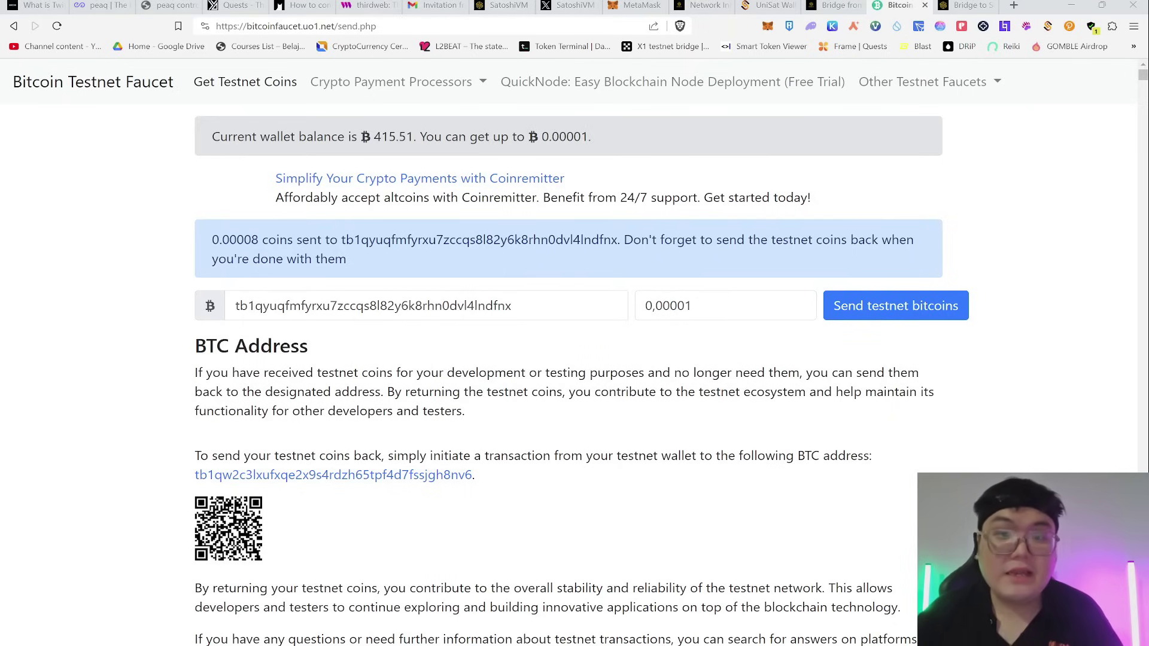
Review the receiving address and requested amount in the faucet's form
left_click(523, 301)
double_click(522, 301)
left_click(522, 301)
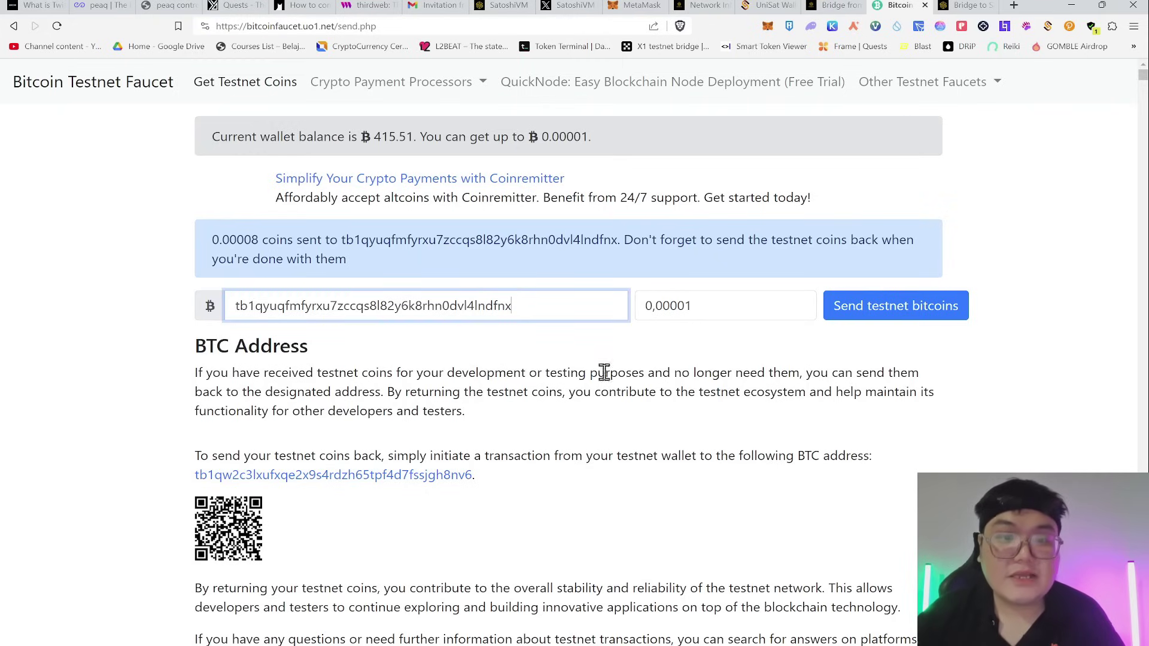
left_click(625, 350)
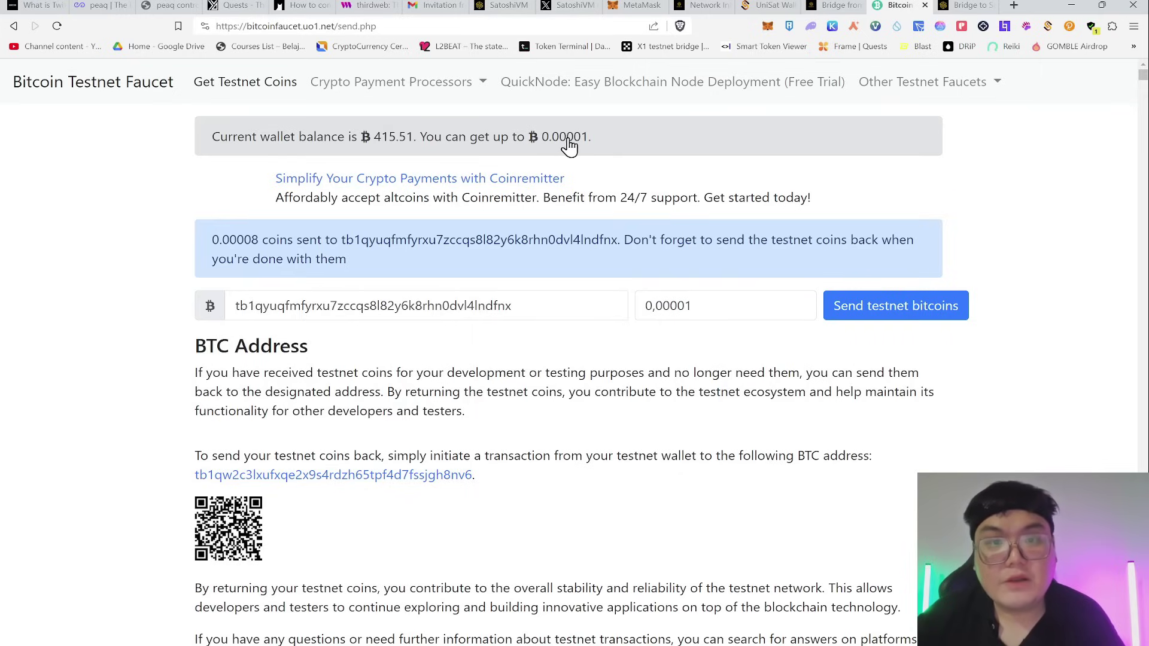
left_click(688, 306)
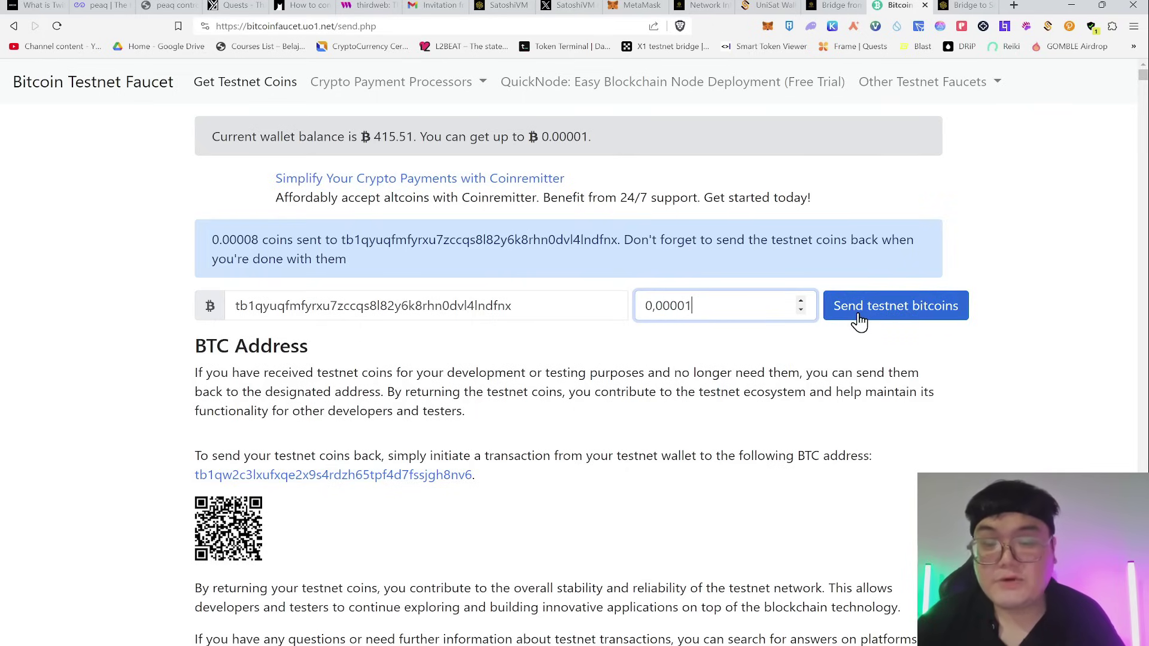
Examine the faucet's Last Transactions list and their pending status, and return to the request form
scroll(865, 312, "down", 6)
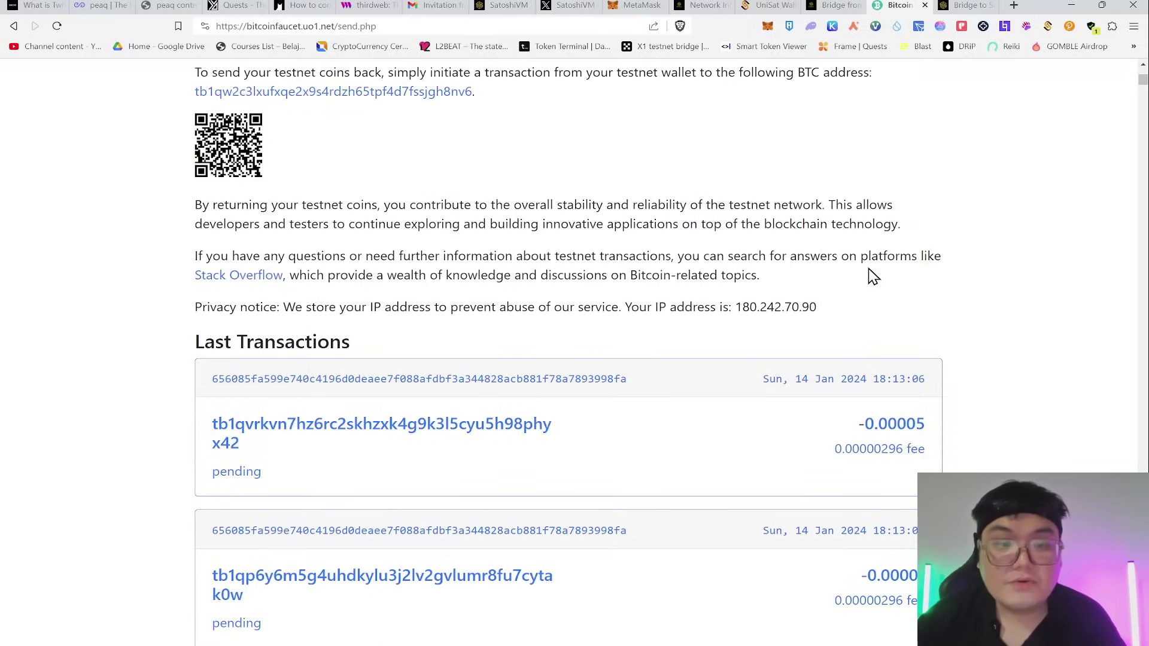
scroll(872, 273, "down", 3)
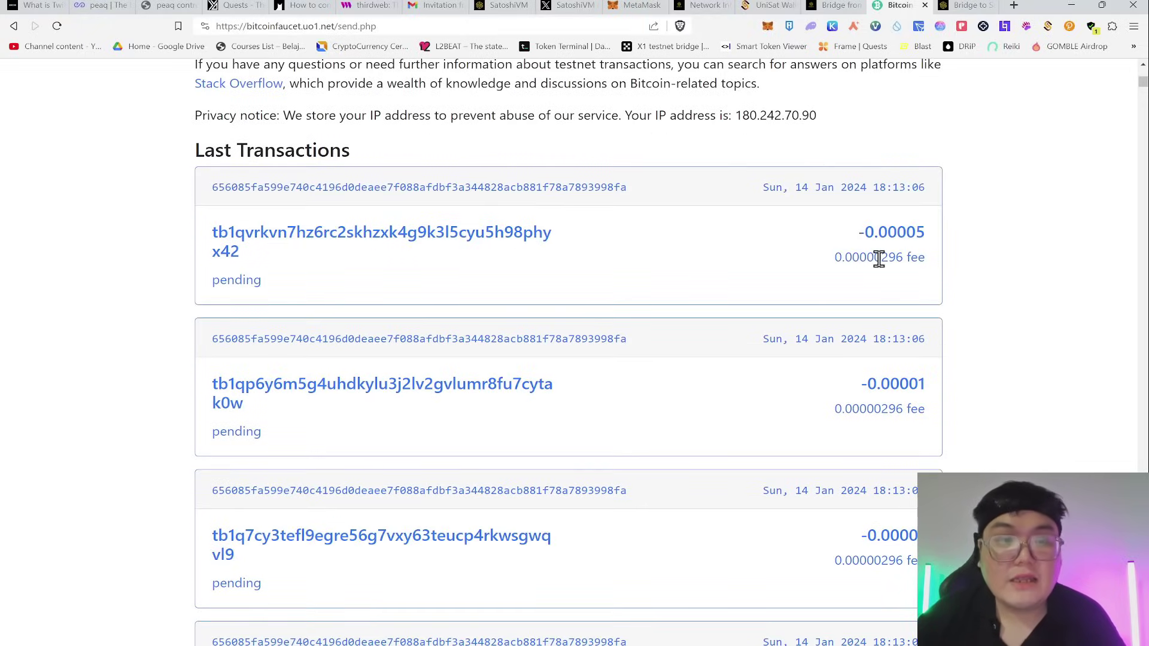
scroll(1131, 272, "down", 1)
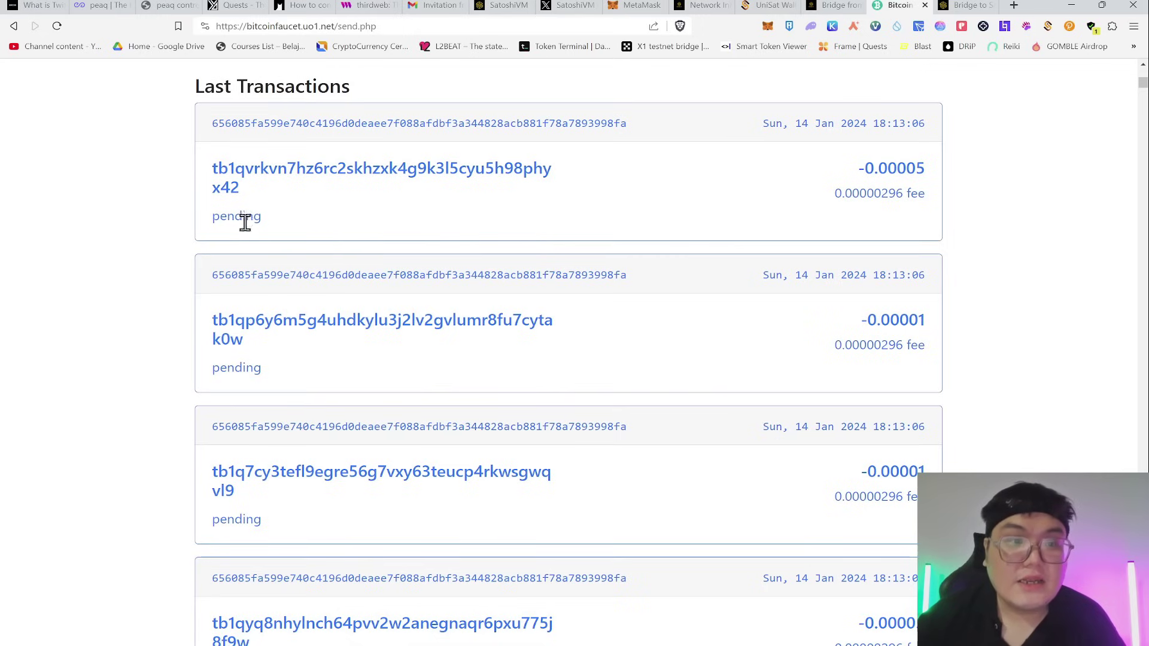
scroll(526, 263, "down", 7)
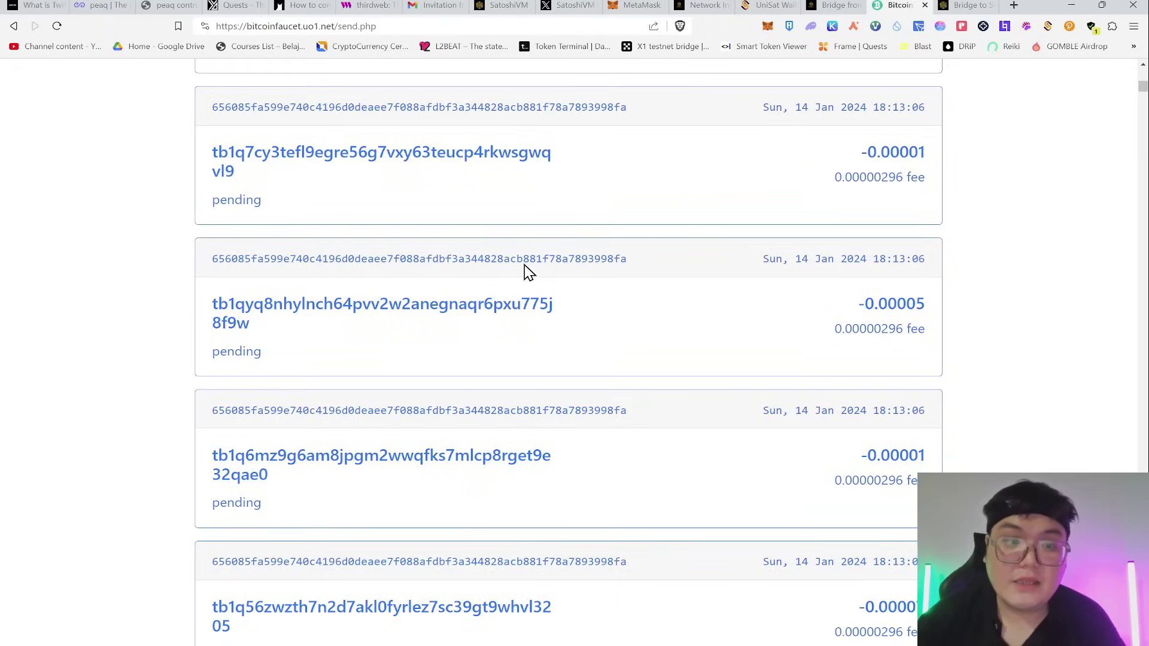
scroll(527, 272, "down", 6)
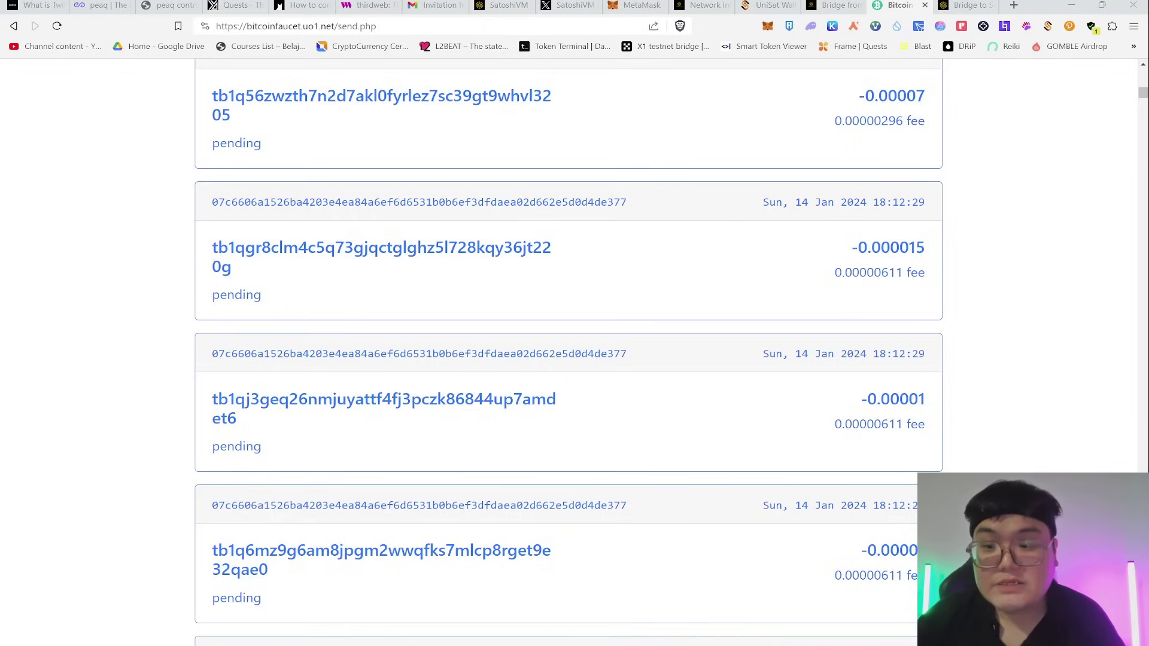
scroll(739, 275, "up", 18)
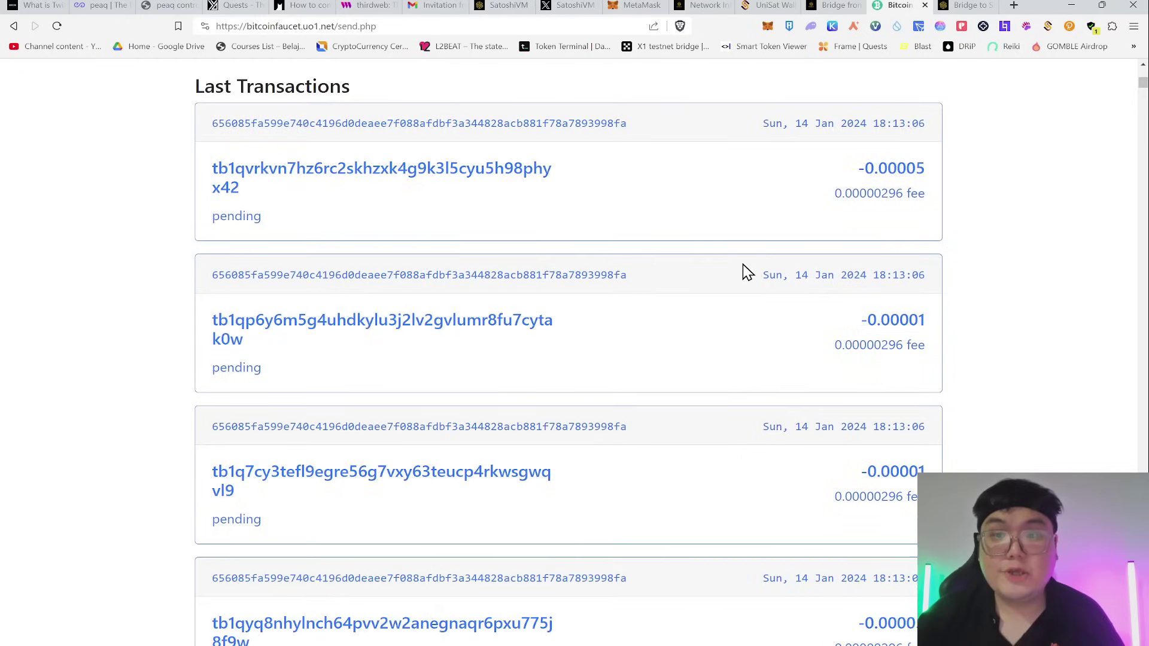
scroll(752, 275, "up", 5)
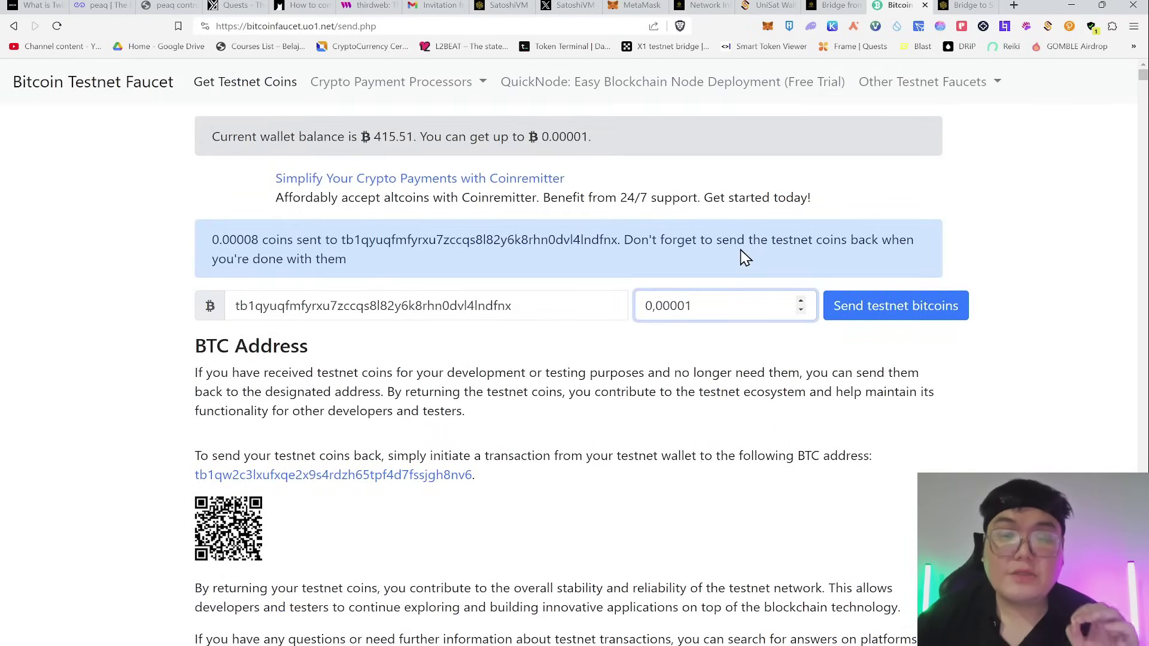
left_click(880, 192)
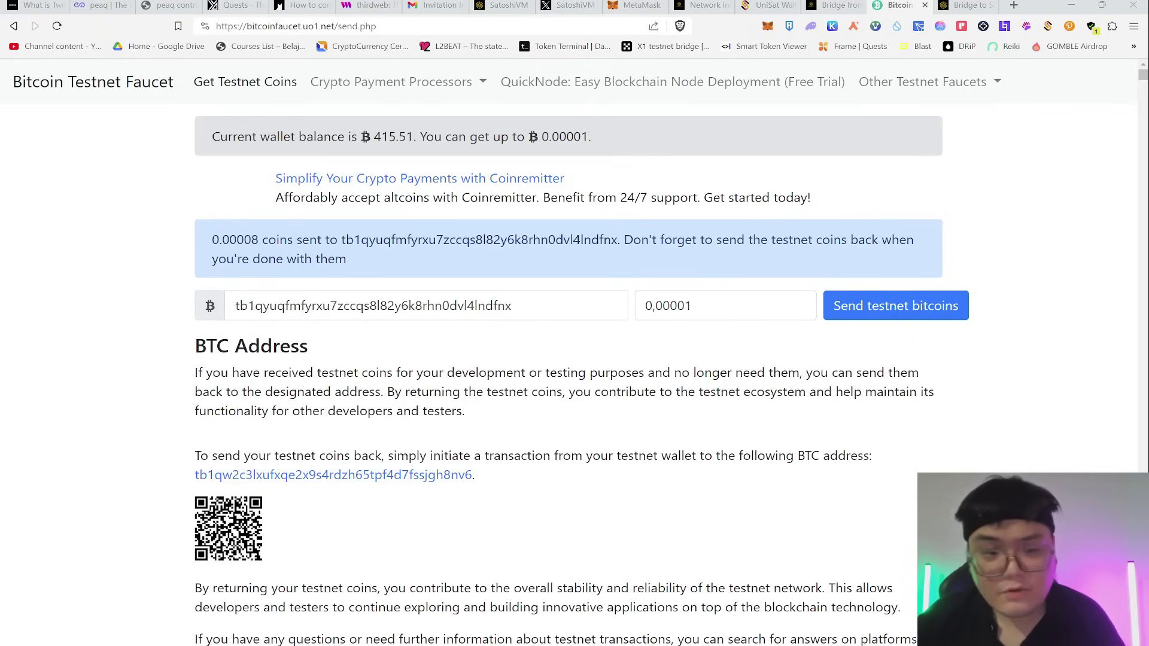
Switch to the SatoshiVM bridge site, check the tSAVM Faucet's request allowance and dismiss its dialog
key("ctrl+Tab")
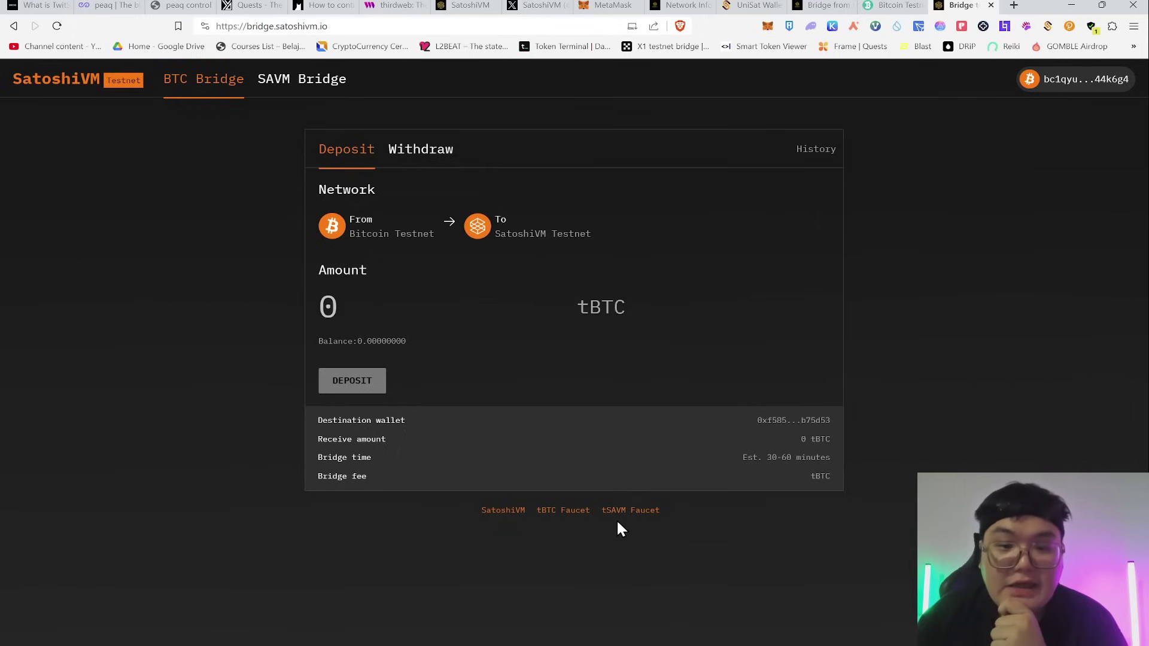
left_click(638, 514)
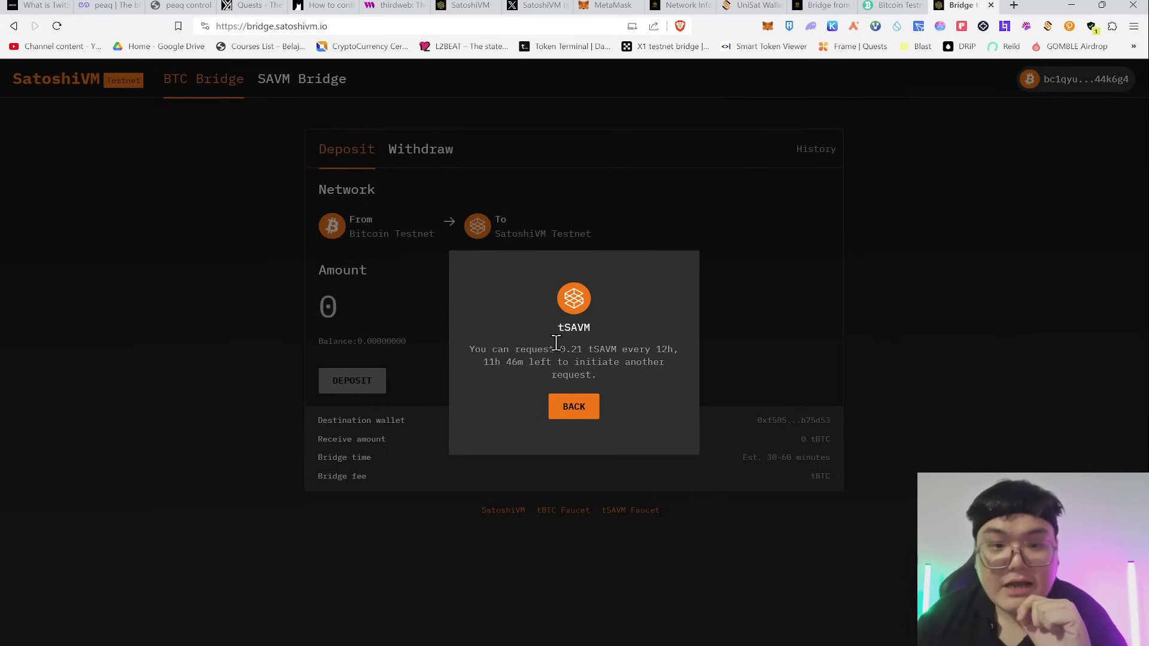
left_click_drag(559, 349, 584, 349)
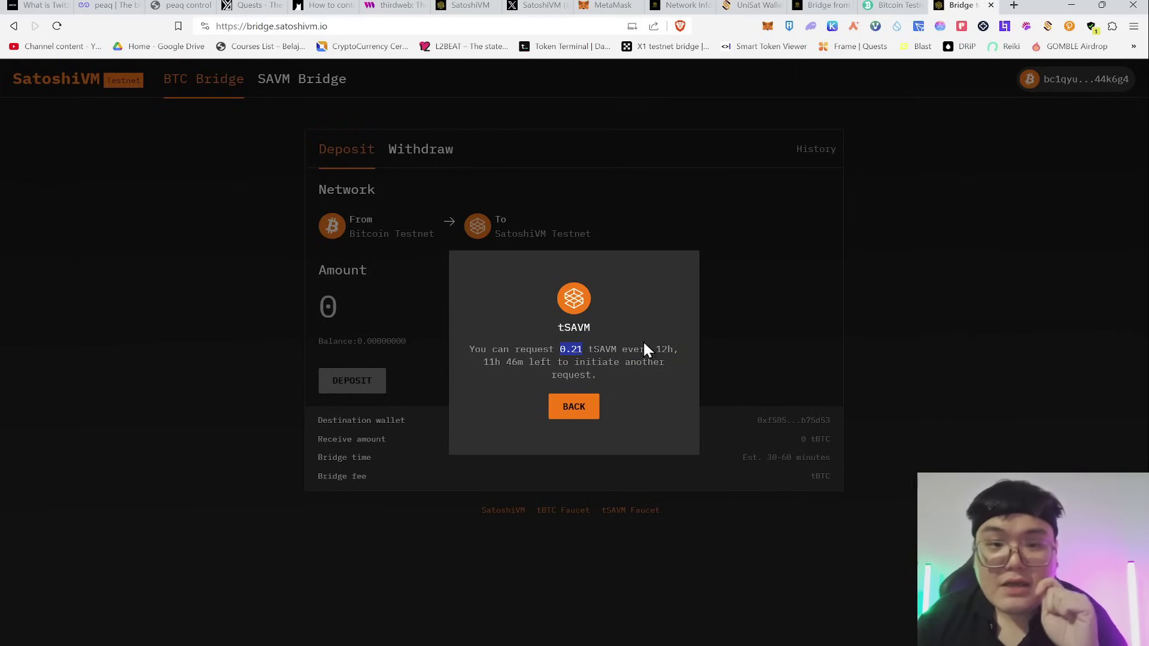
left_click(580, 413)
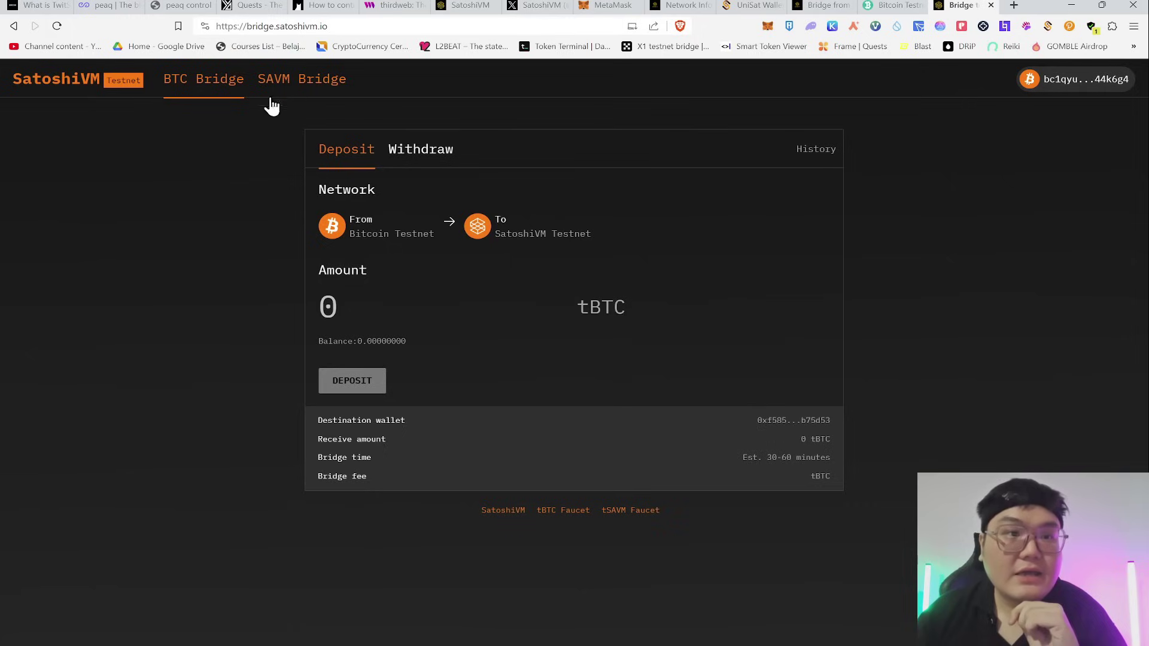
Deposit the maximum 0.21 tSAVM from Ethereum Sepolia to SatoshiVM Testnet through the SAVM Bridge and dismiss the confirmation
left_click(314, 91)
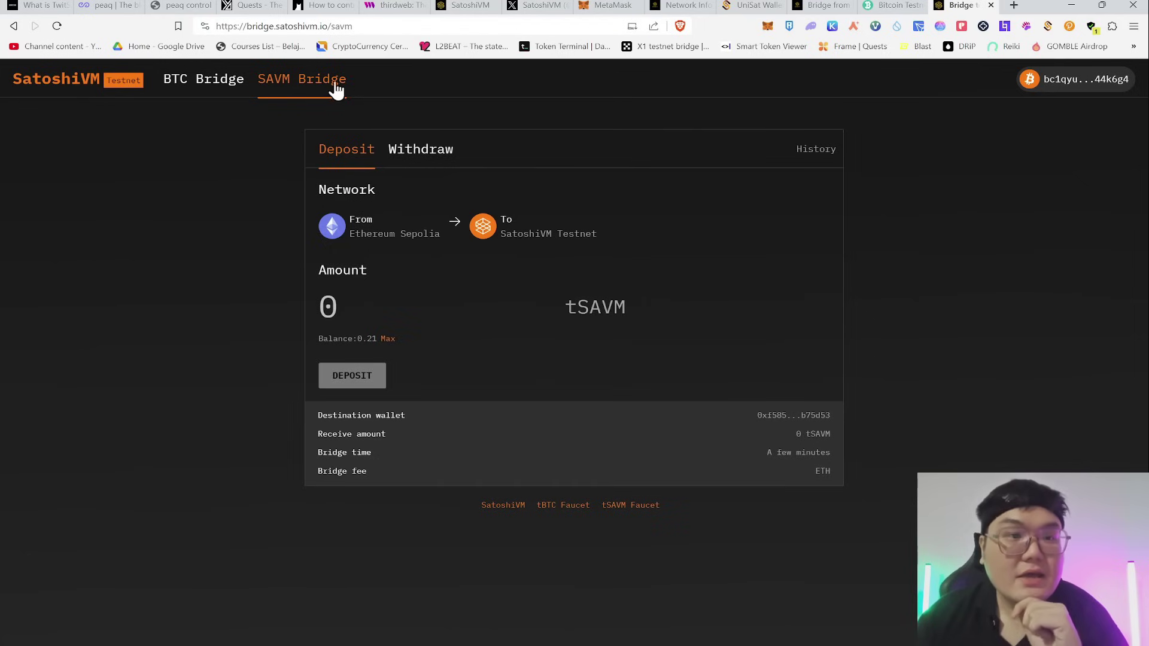
key("alt+Left")
key("alt+Right")
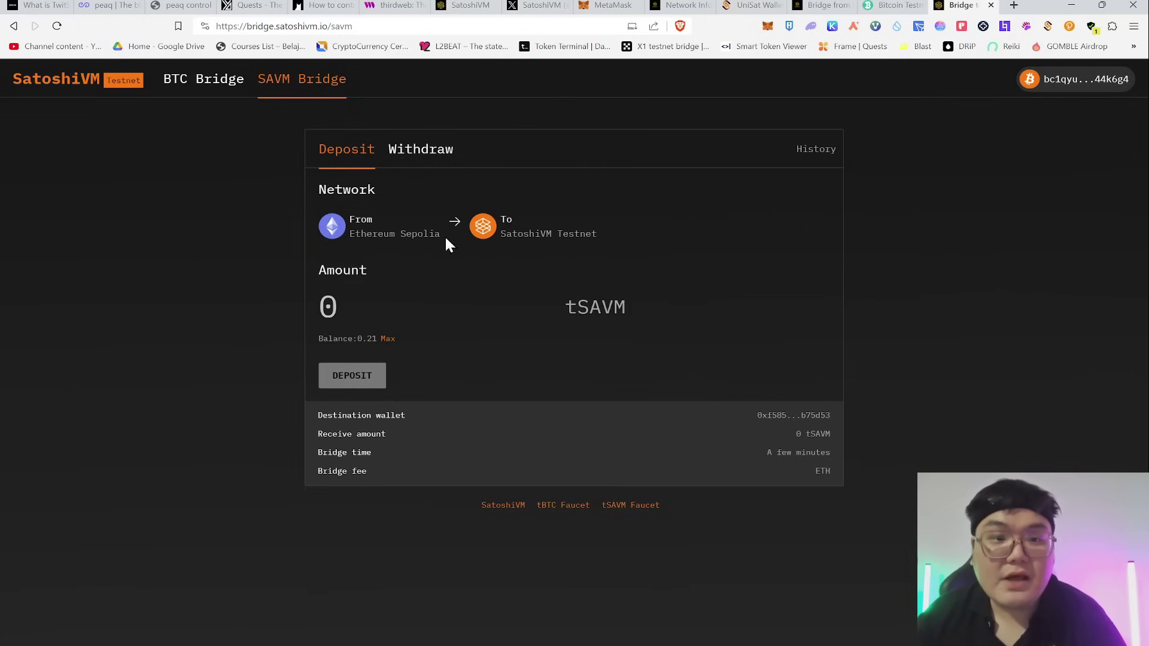
left_click(389, 340)
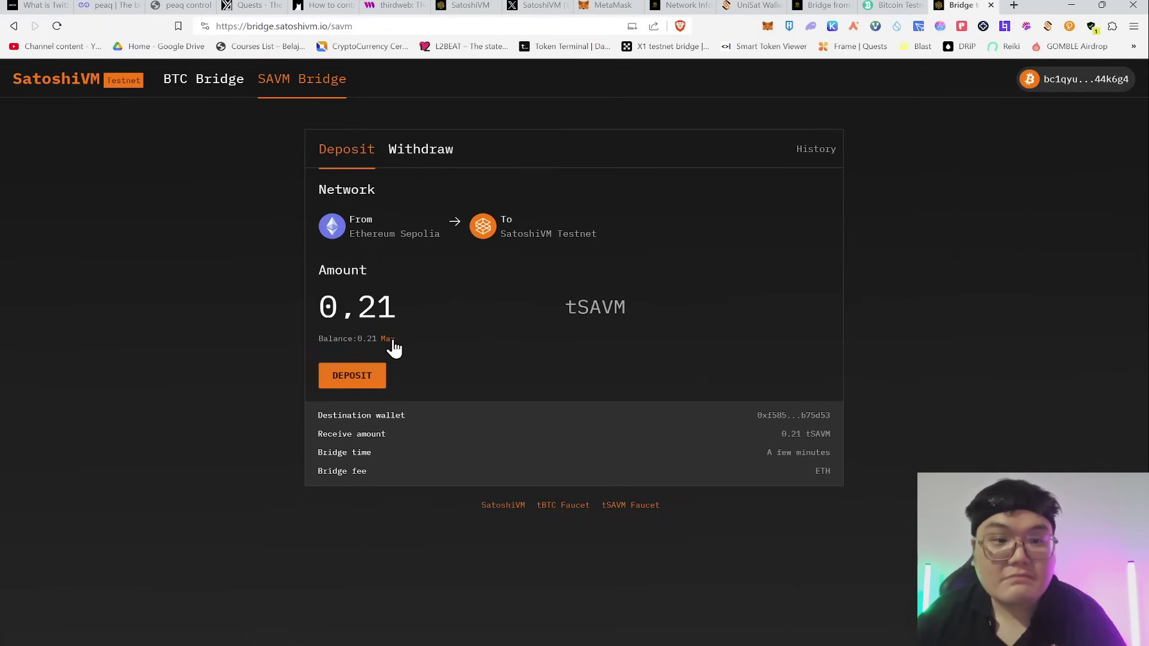
left_click(366, 378)
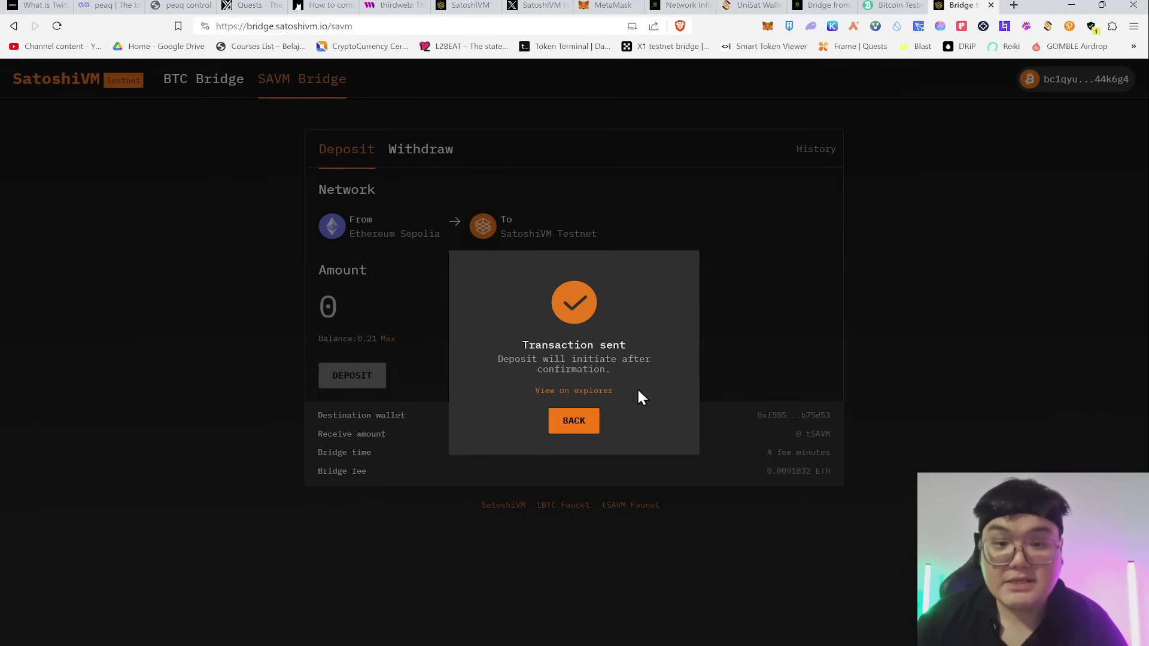
left_click(574, 426)
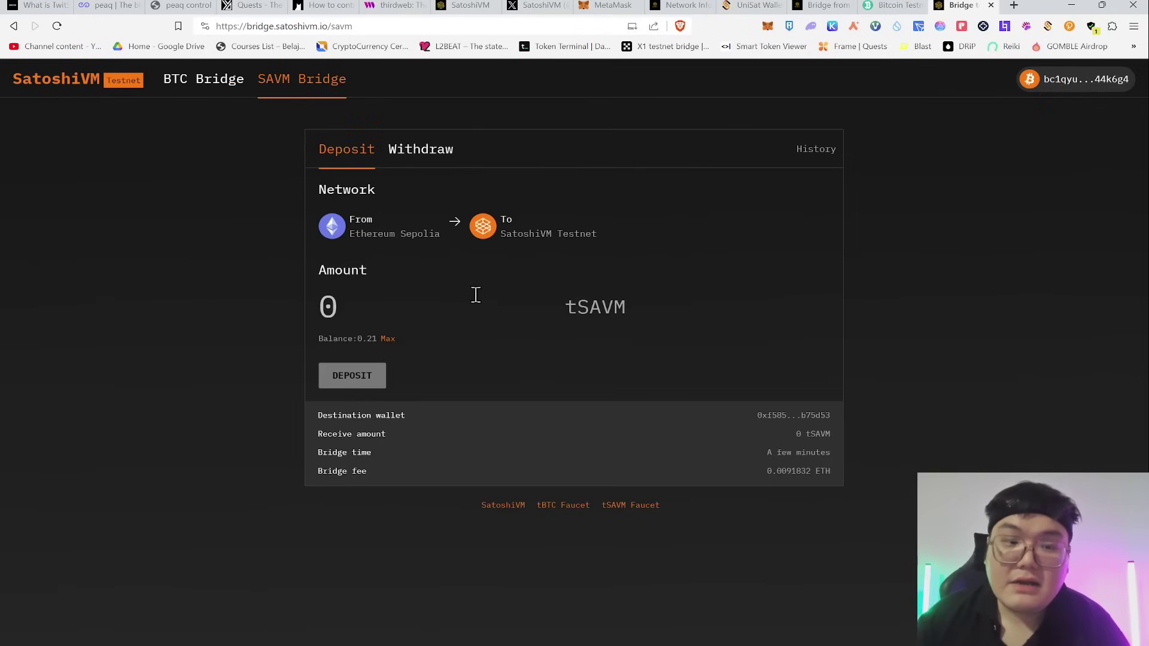
View the SAVM Bridge's withdrawal form and transaction history, and return to the deposit form
left_click(443, 157)
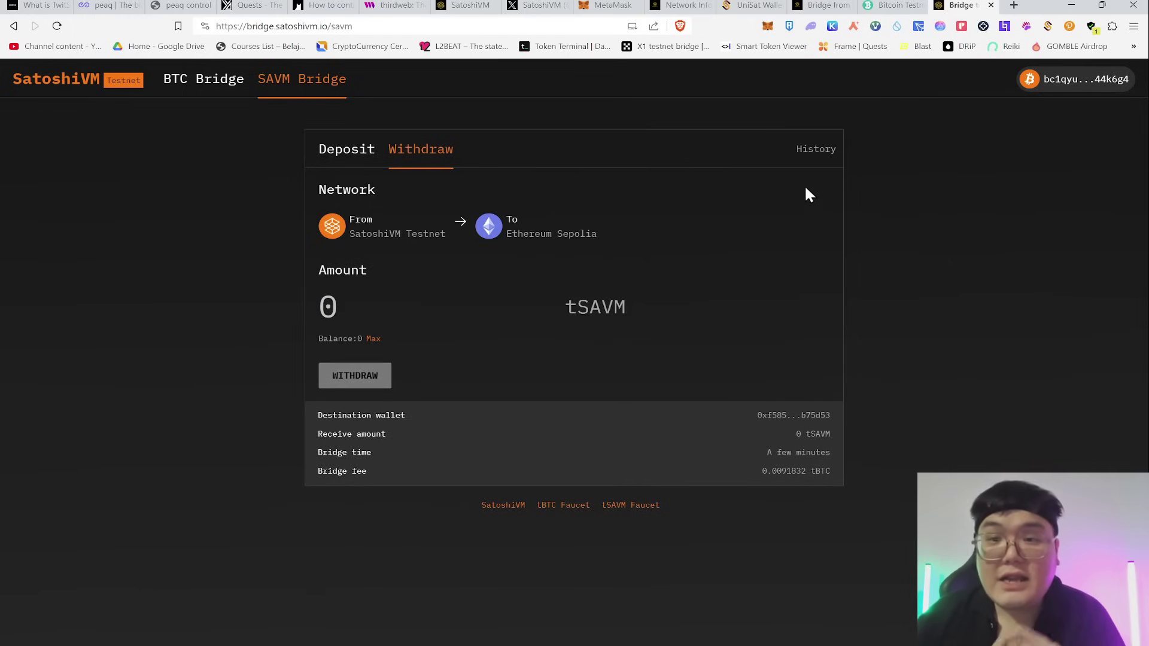
left_click(824, 153)
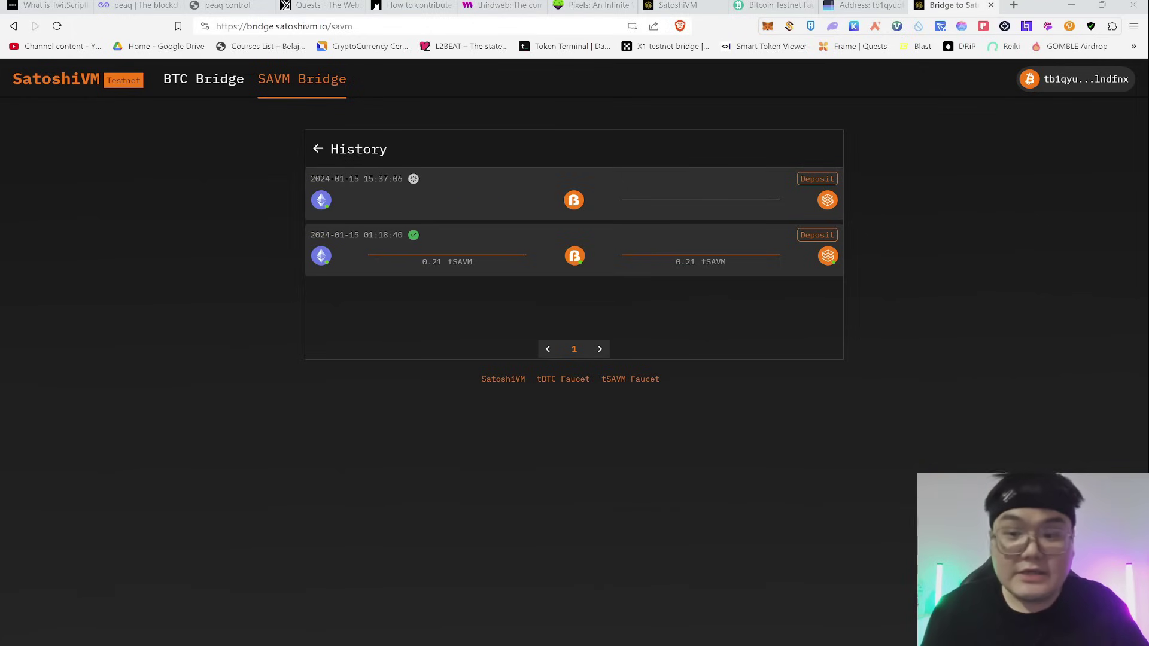
left_click(319, 151)
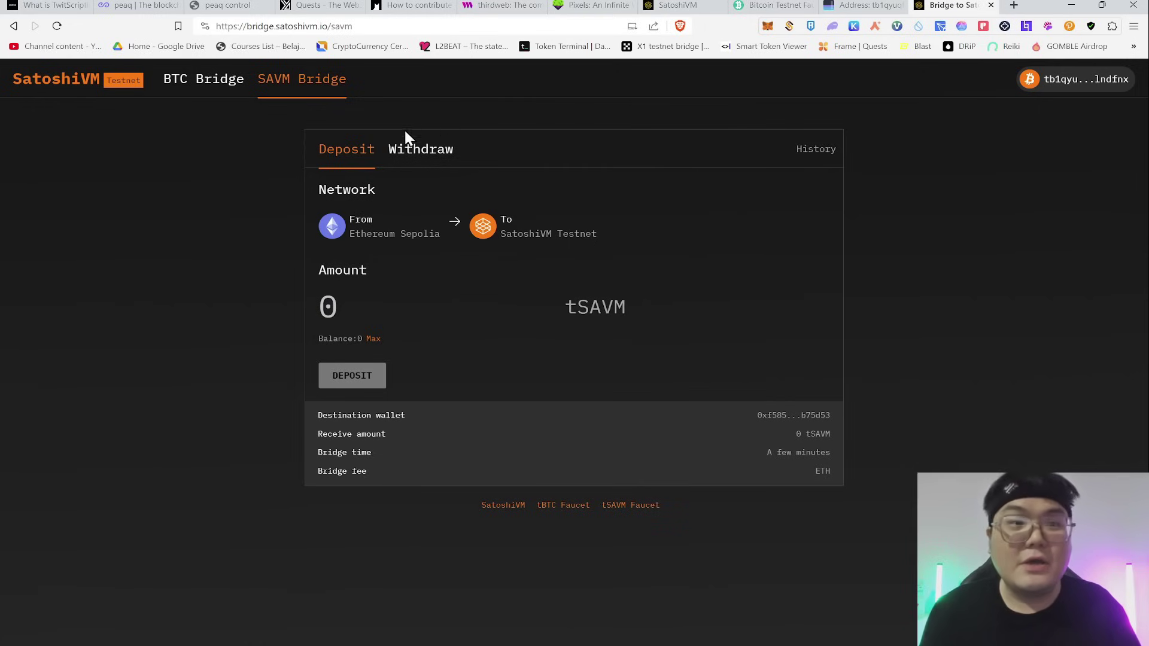
Show the BTC Bridge deposit form and switch to the Bitcoin Testnet Faucet to check the coins sent
left_click(219, 100)
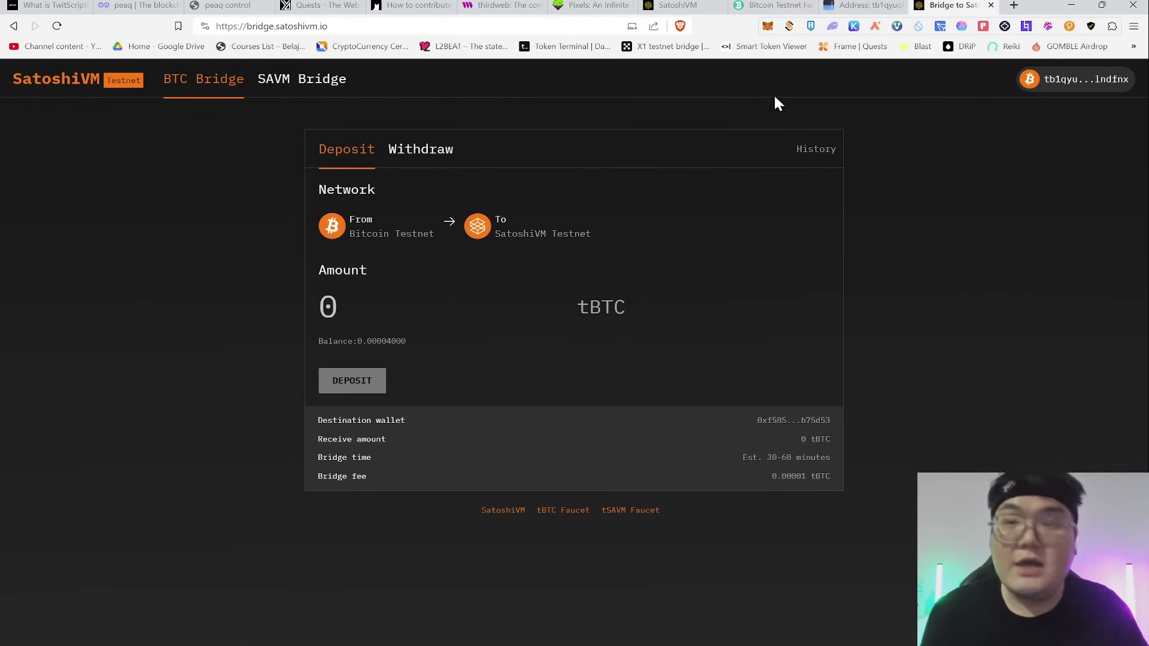
left_click(868, 6)
left_click(775, 6)
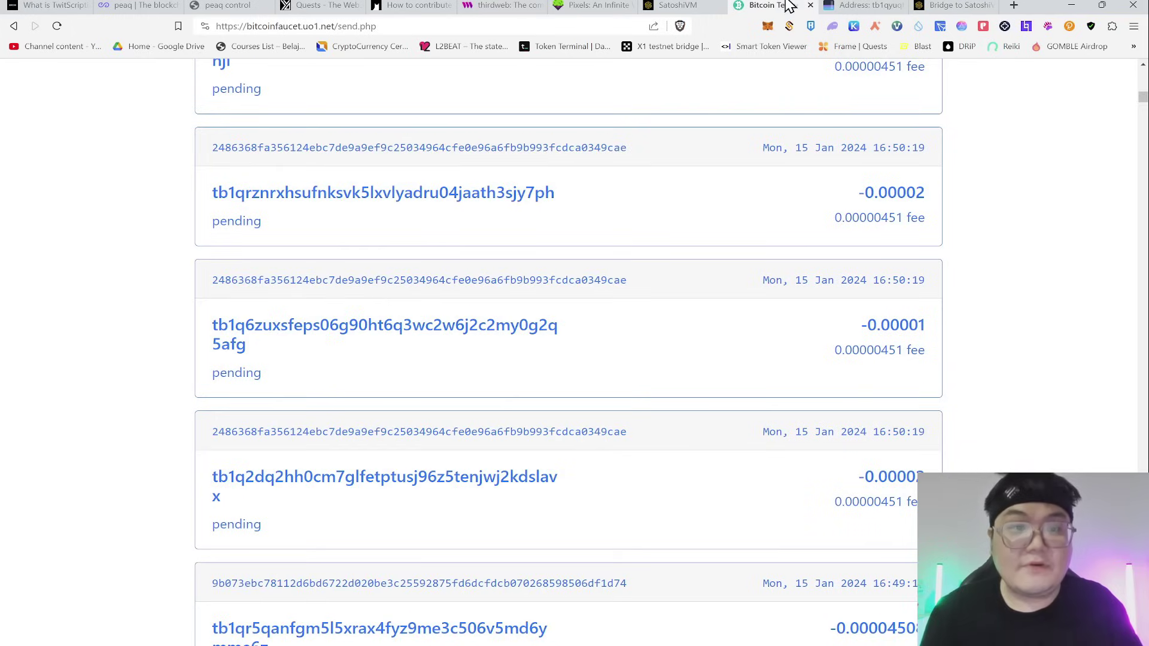
scroll(827, 213, "up", 1)
scroll(827, 212, "up", 15)
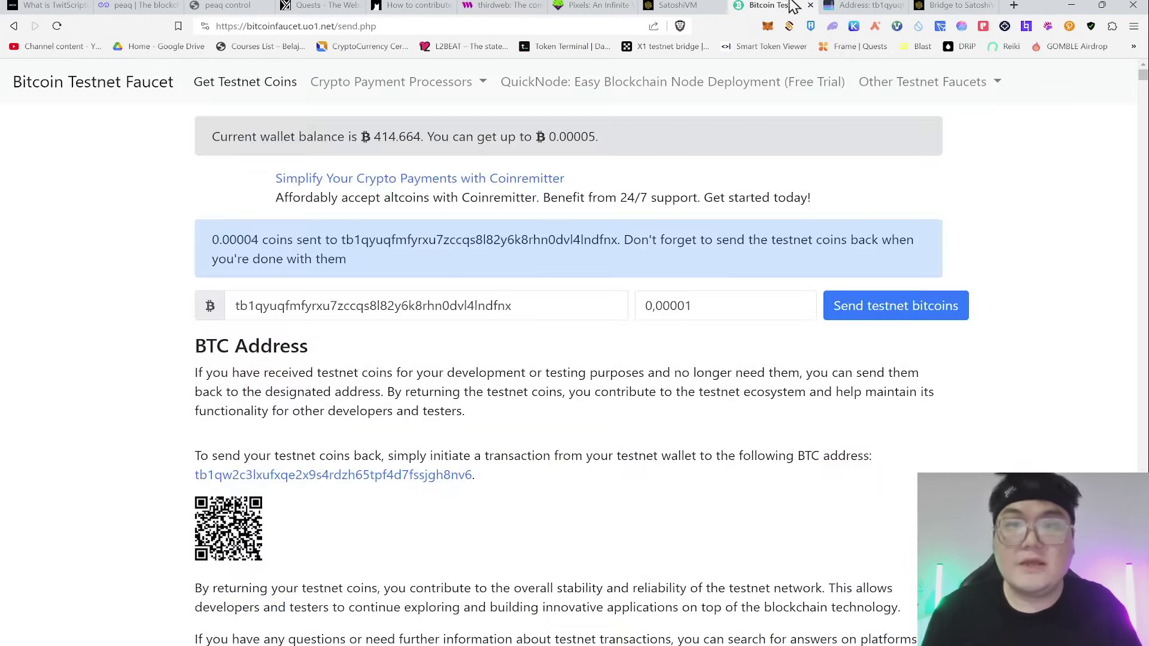
Inspect the wallet address's transaction and tBTC balance on mempool.space
left_click(880, 5)
scroll(778, 270, "down", 2)
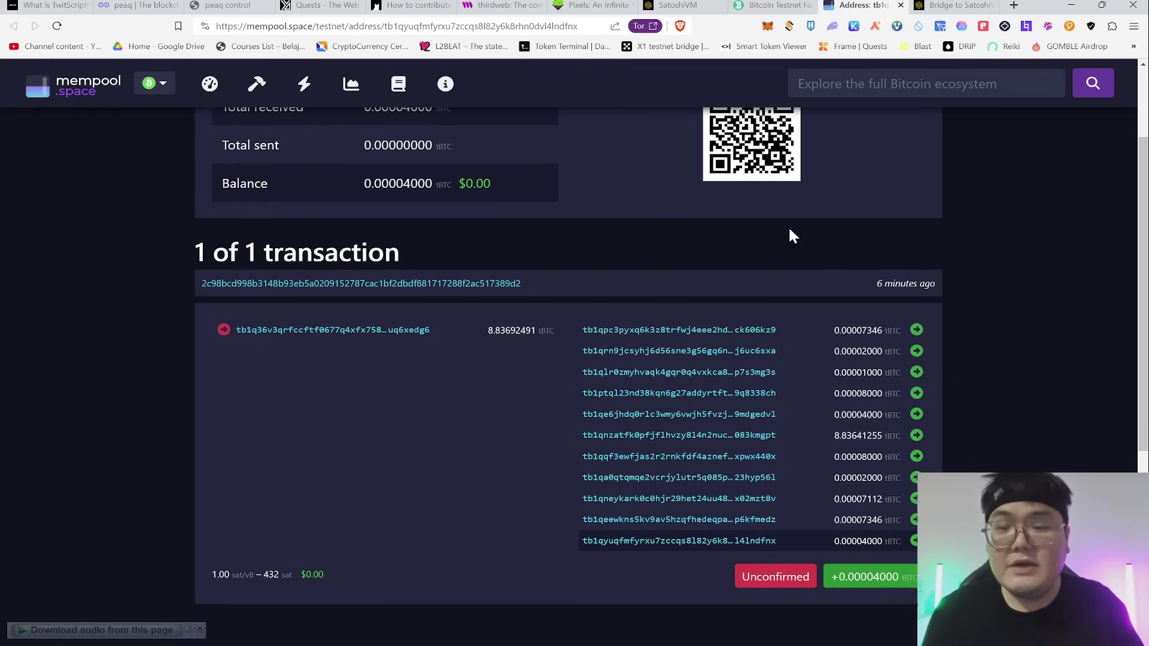
scroll(803, 151, "up", 2)
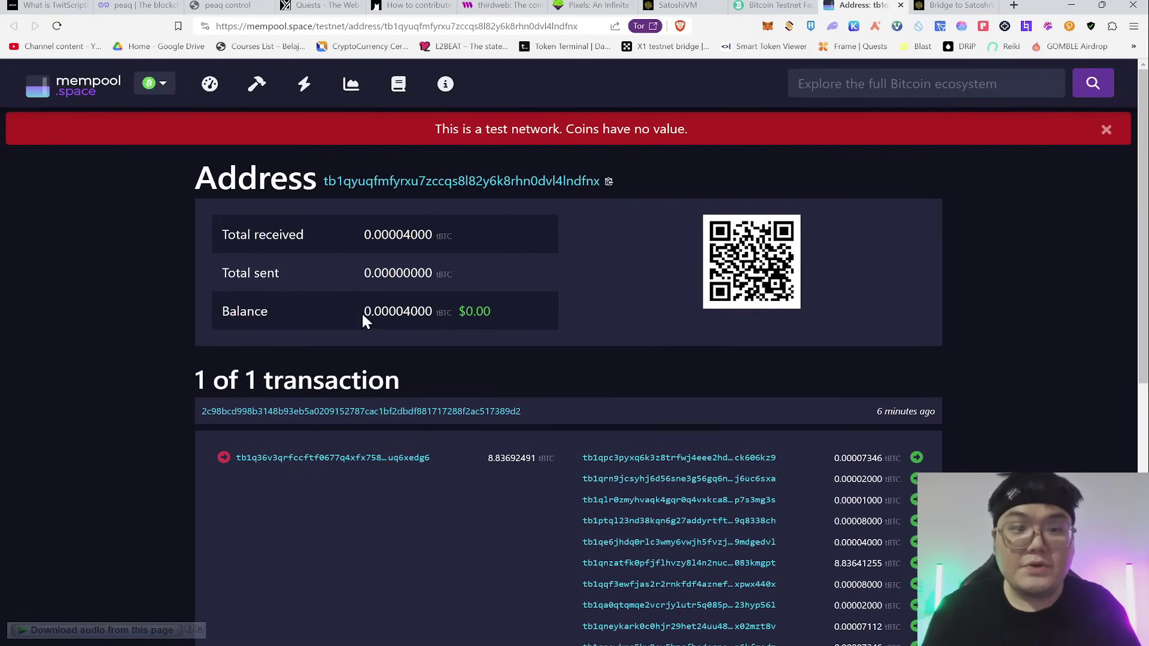
left_click_drag(420, 317, 433, 317)
left_click(483, 316)
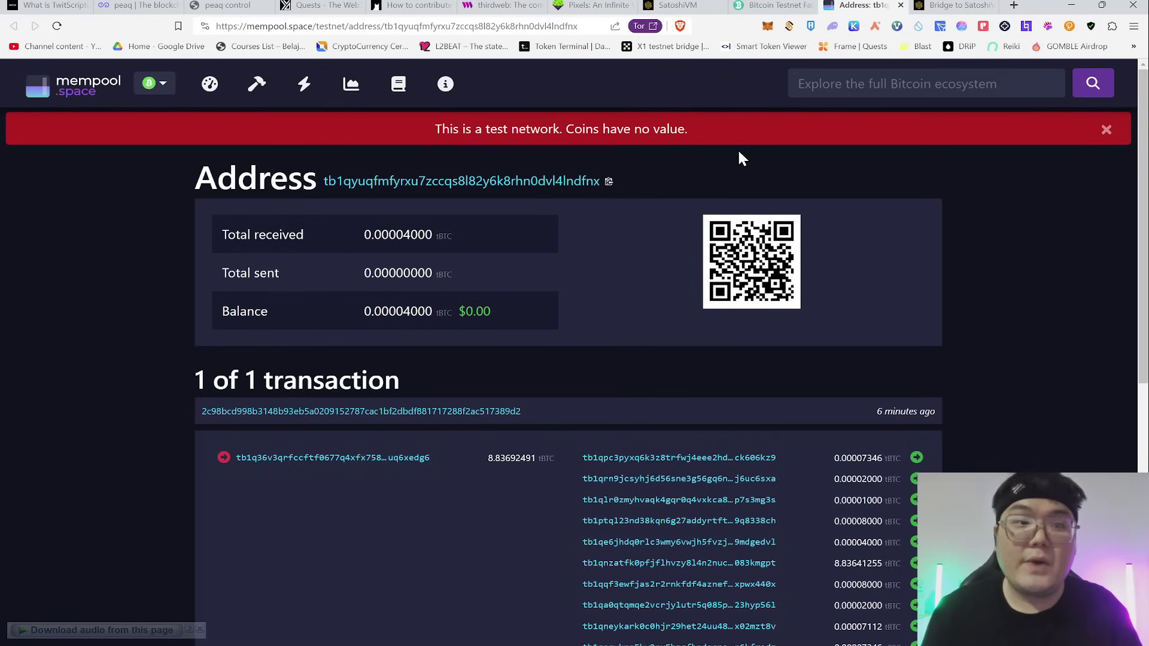
Switch to the BTC Bridge and try to deposit 0.00003 tBTC from Bitcoin Testnet to SatoshiVM Testnet
left_click(952, 5)
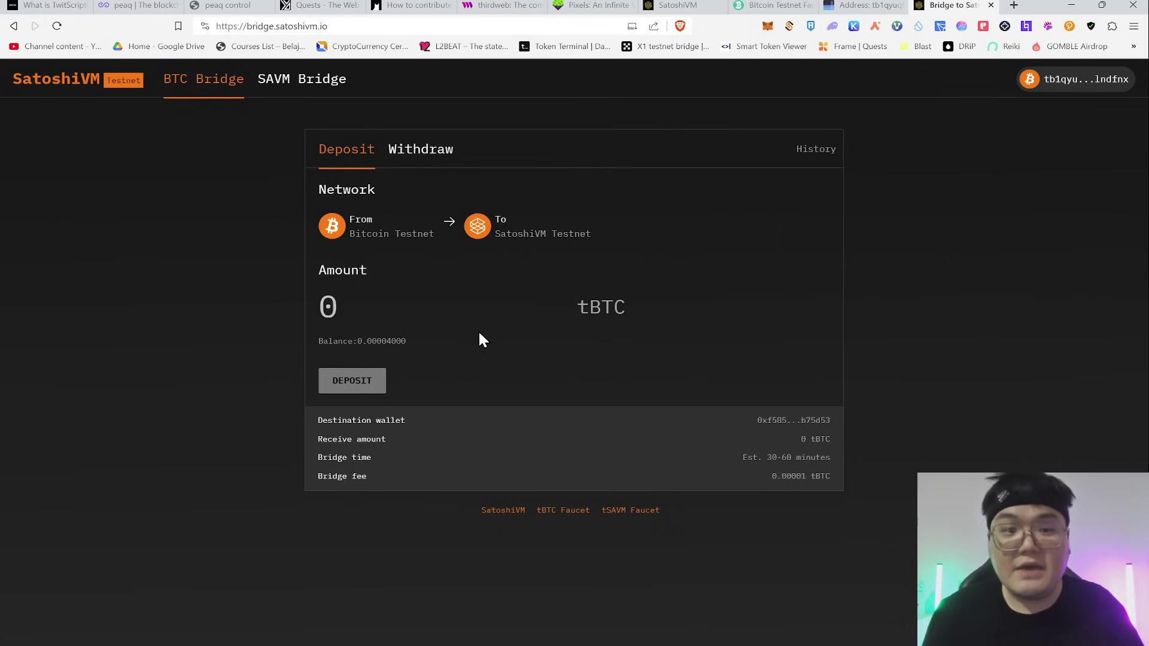
left_click(303, 298)
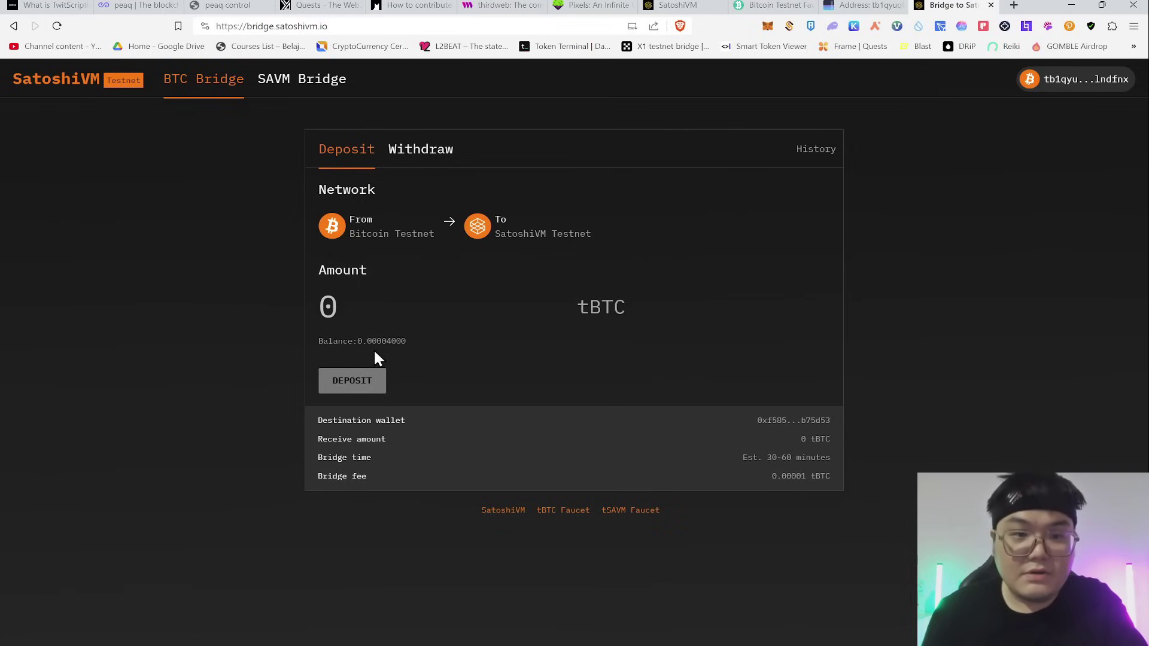
type("0.")
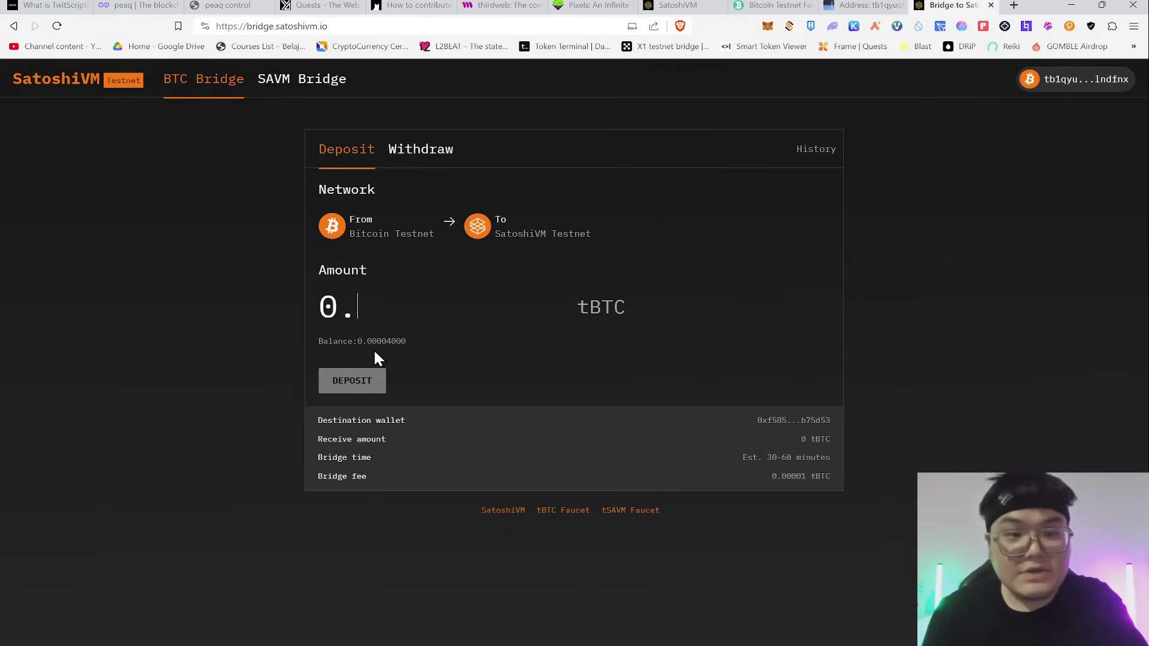
type("0003")
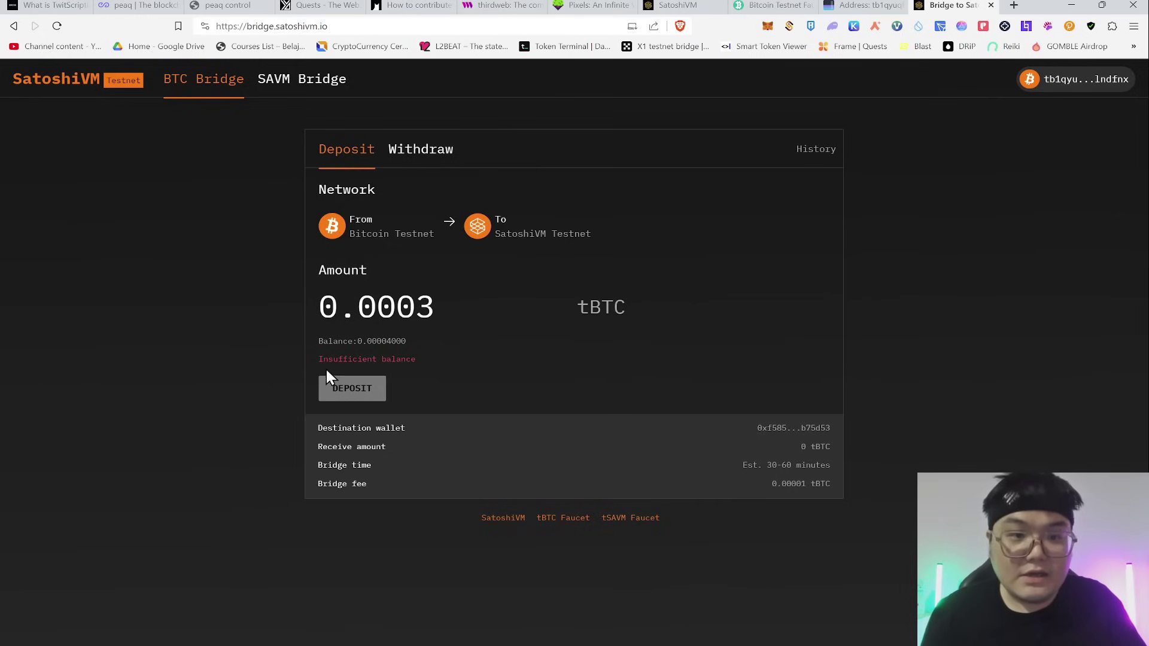
left_click_drag(433, 314, 419, 308)
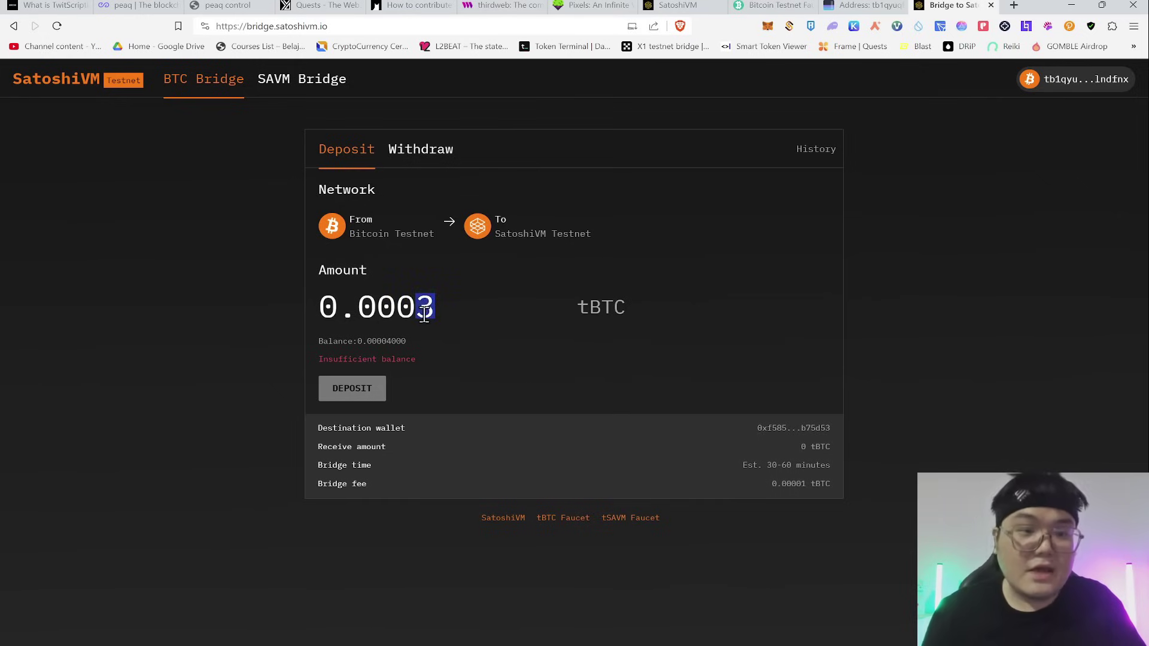
left_click(419, 308)
type("0")
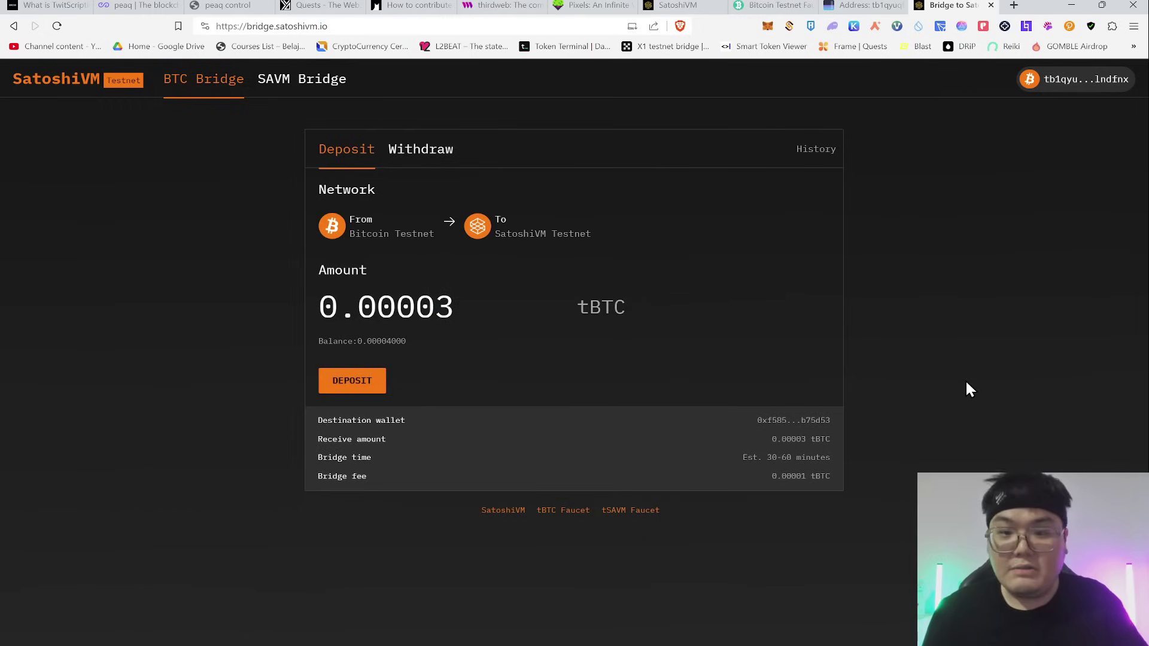
left_click(364, 386)
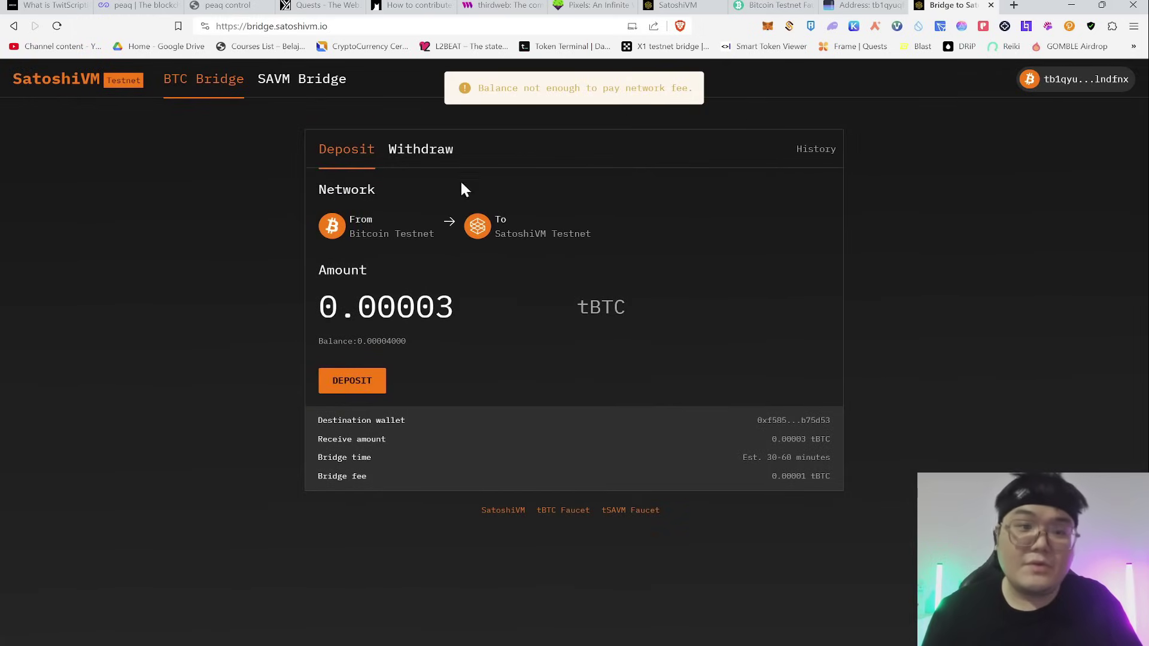
Try to deposit 0.000029 tBTC instead and read the network fee requirement
left_click_drag(442, 307, 446, 306)
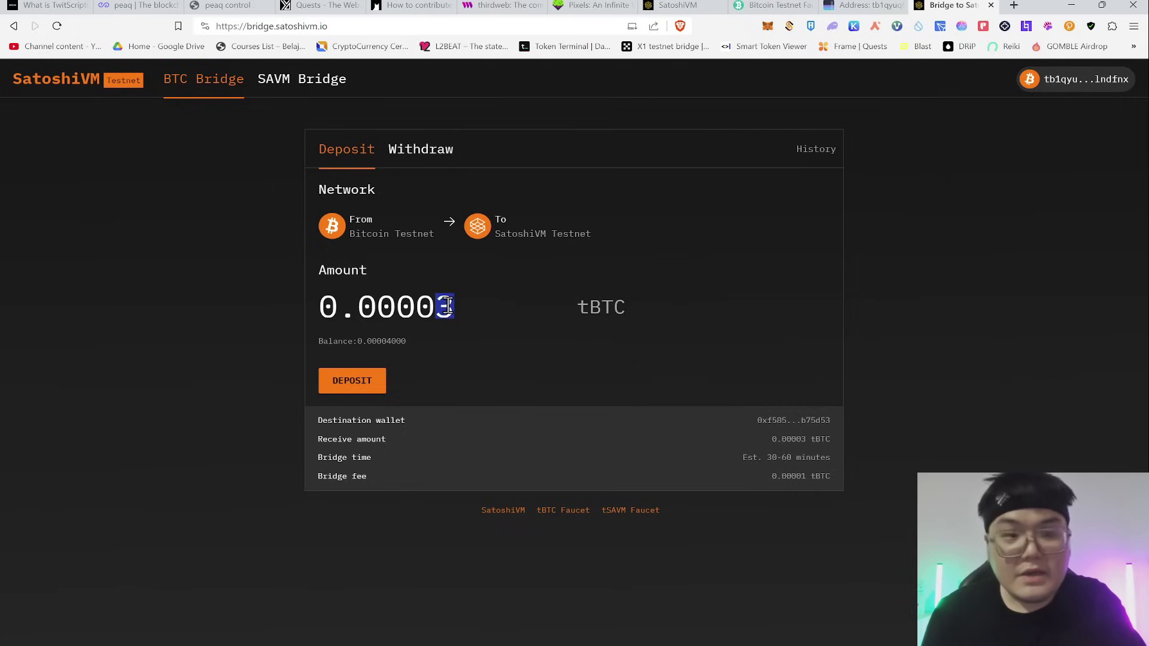
type("29")
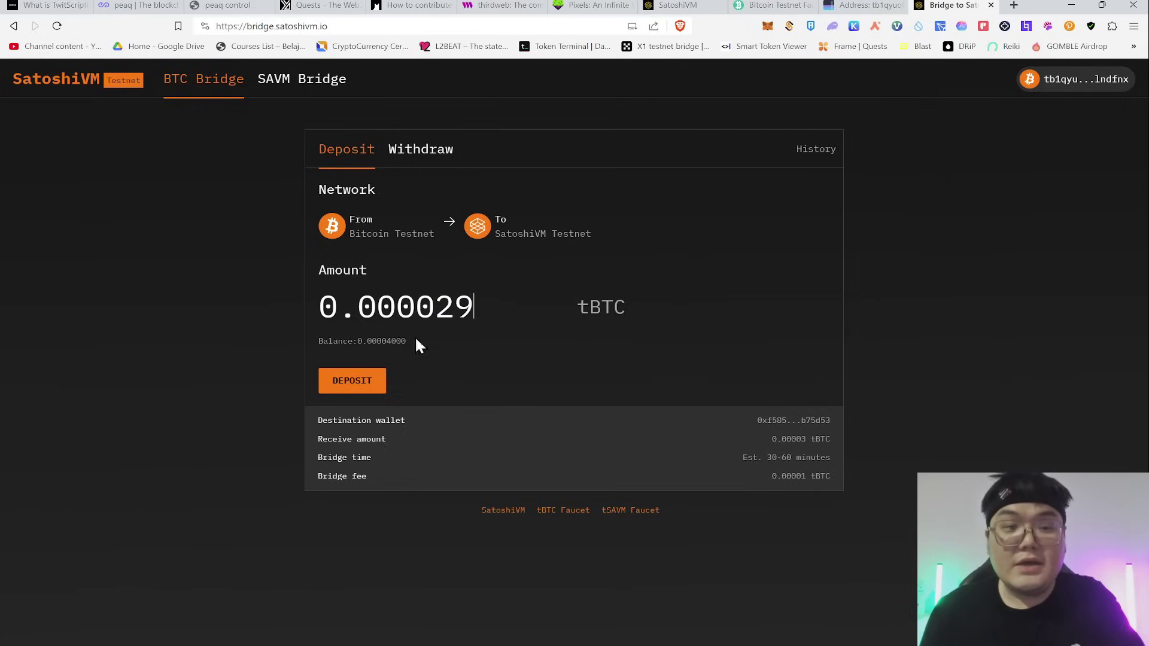
left_click(362, 379)
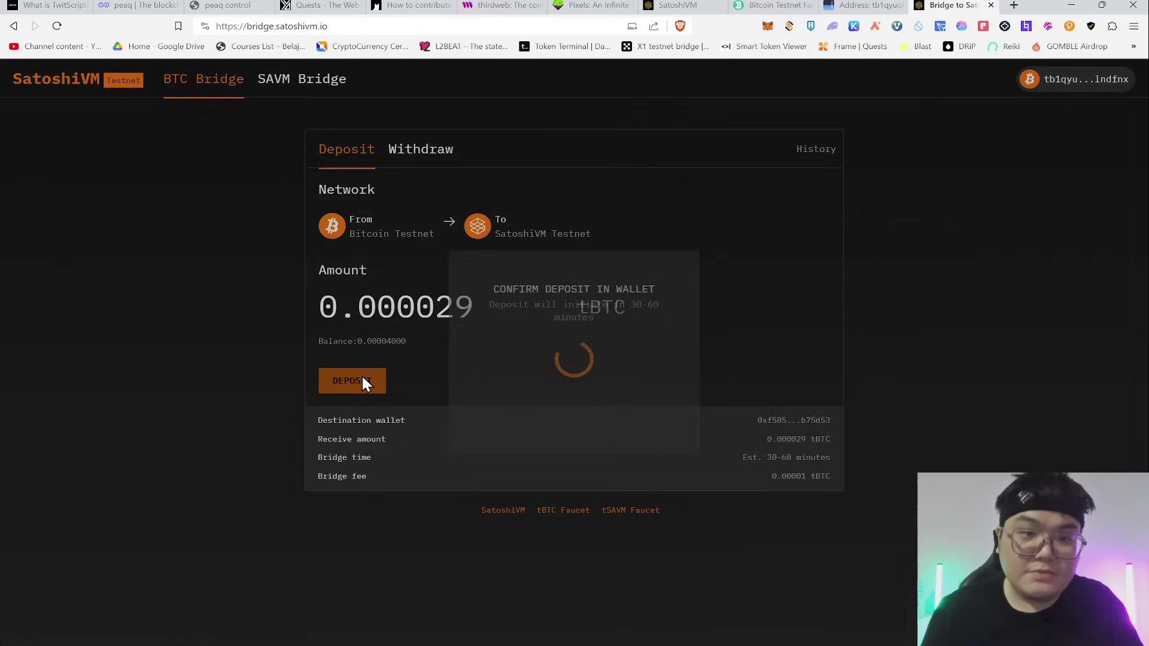
left_click_drag(476, 98, 754, 92)
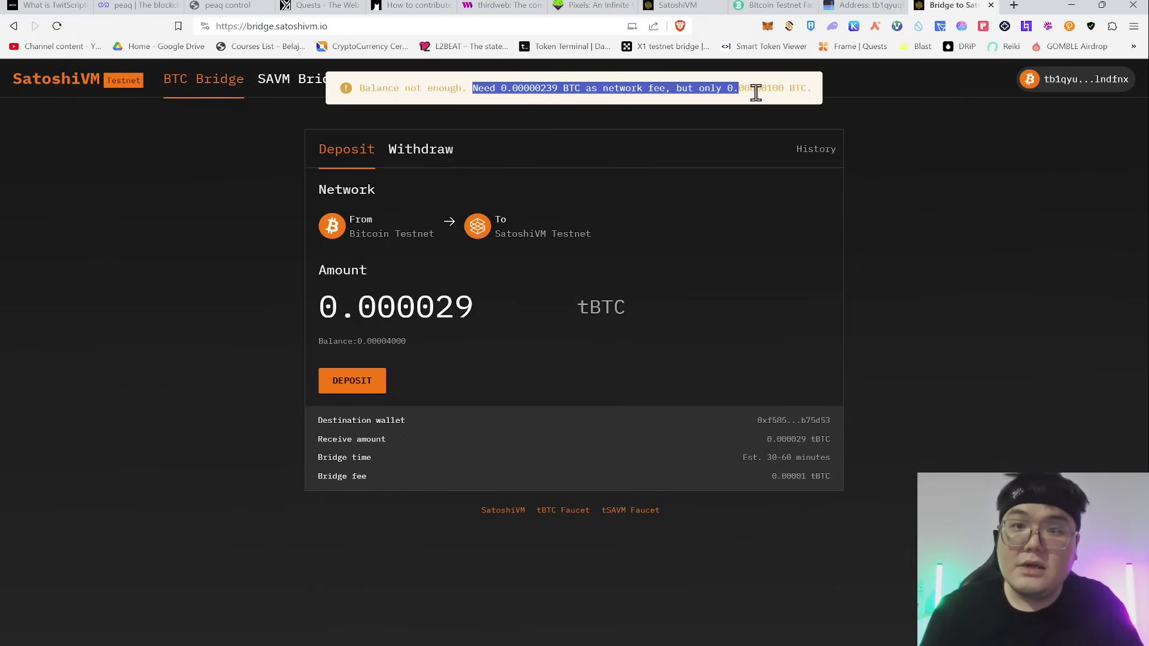
left_click(775, 101)
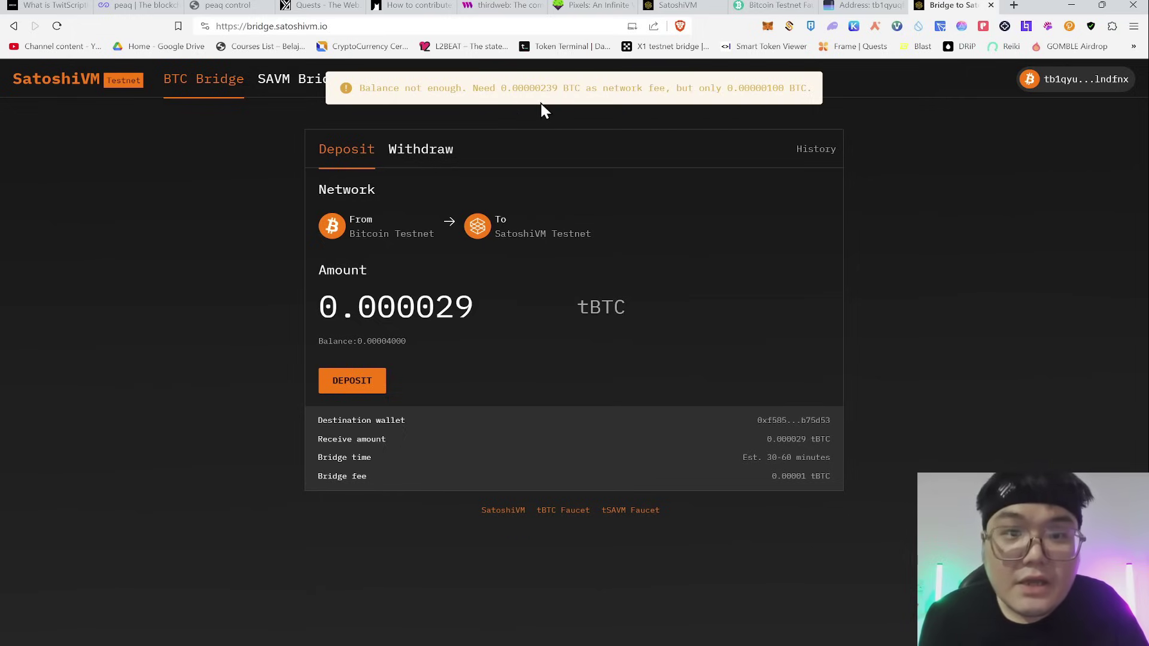
Set the deposit amount to 0.00001 tBTC and try to submit the deposit
left_click_drag(434, 308, 443, 313)
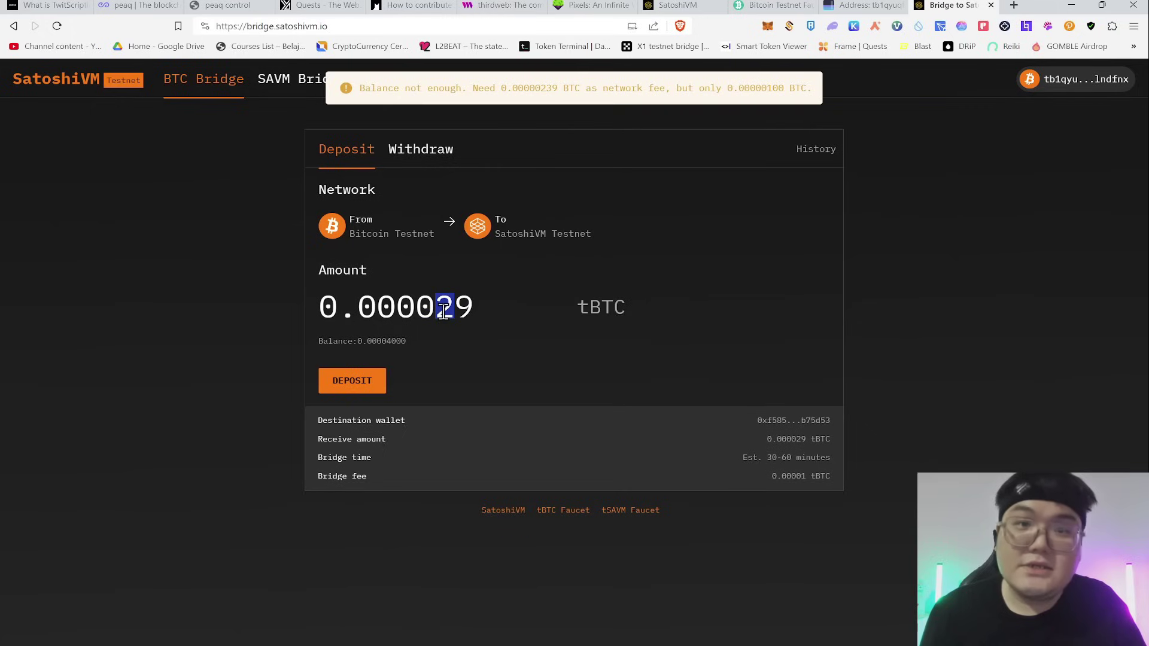
left_click(465, 302)
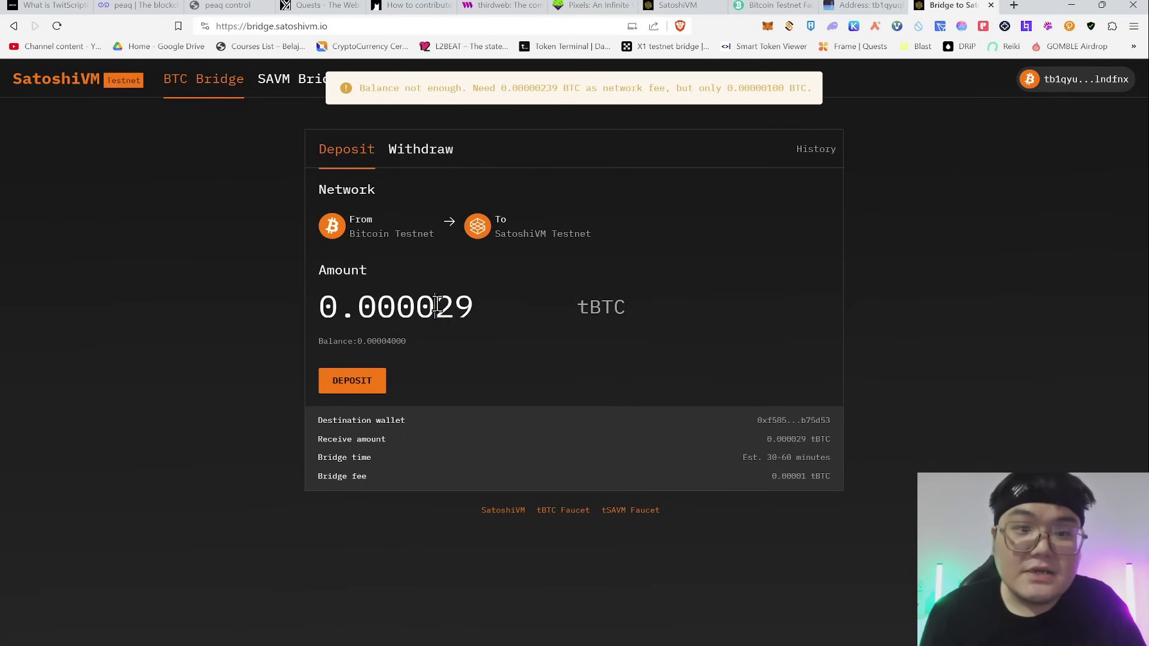
left_click_drag(437, 305, 469, 303)
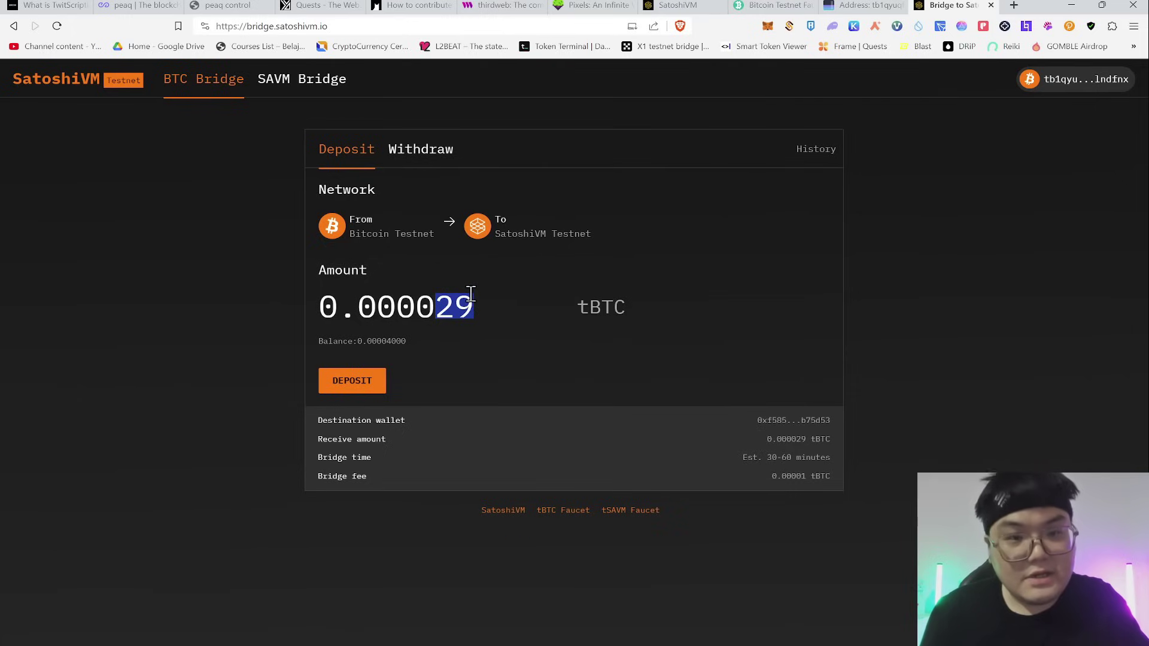
type("1")
left_click(352, 383)
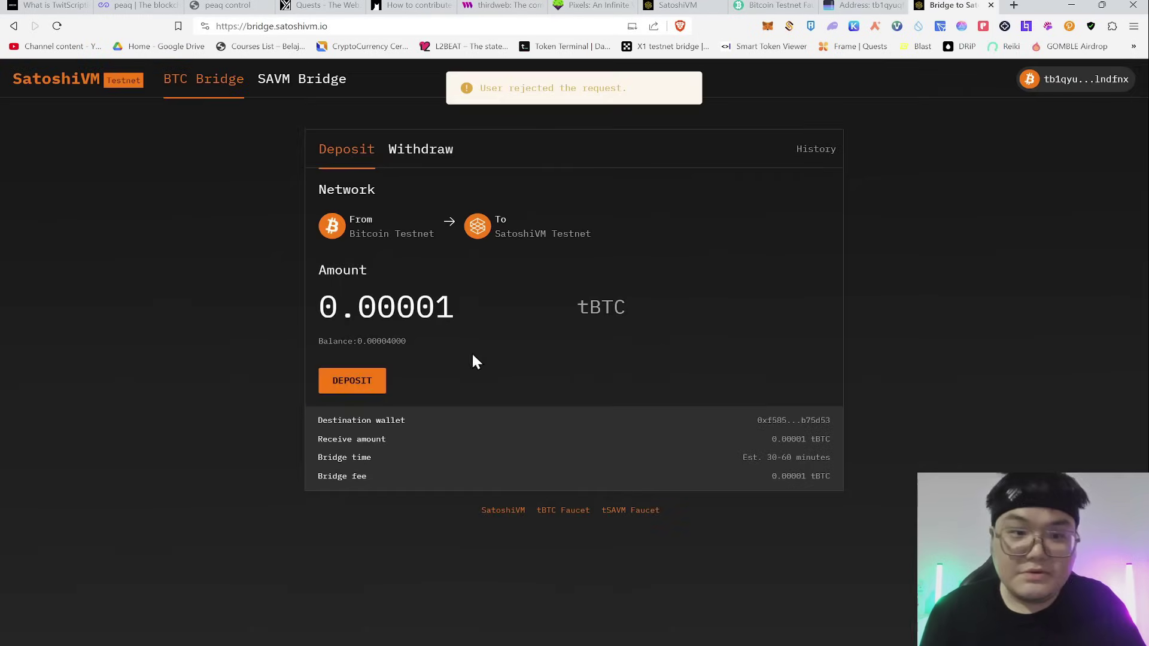
Deposit 0.00002 tBTC from Bitcoin Testnet to SatoshiVM Testnet through the BTC Bridge
left_click(454, 307)
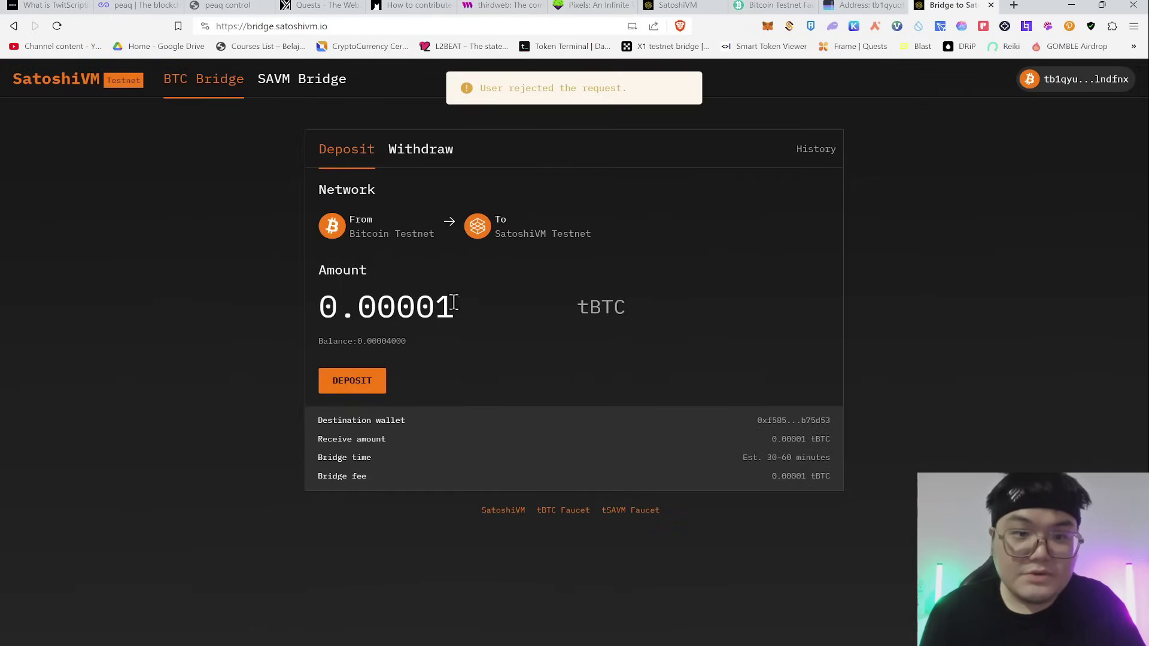
key("BackSpace")
type("2")
left_click(382, 380)
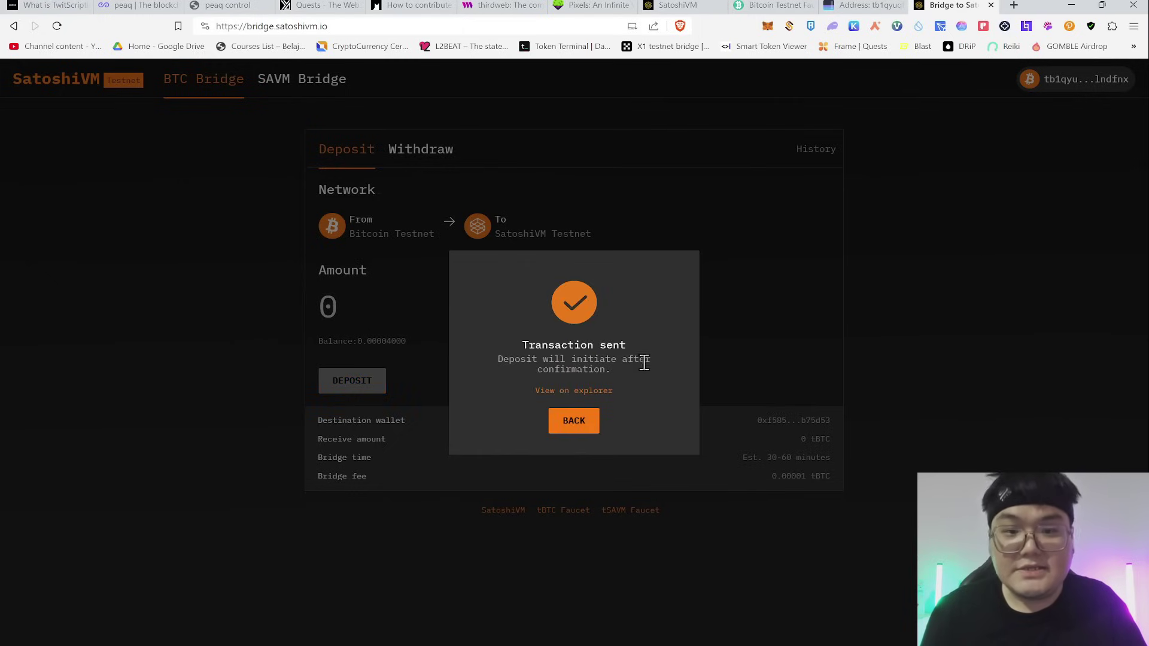
Inspect the deposit transaction on the mempool.space explorer and return to the bridge
left_click(601, 396)
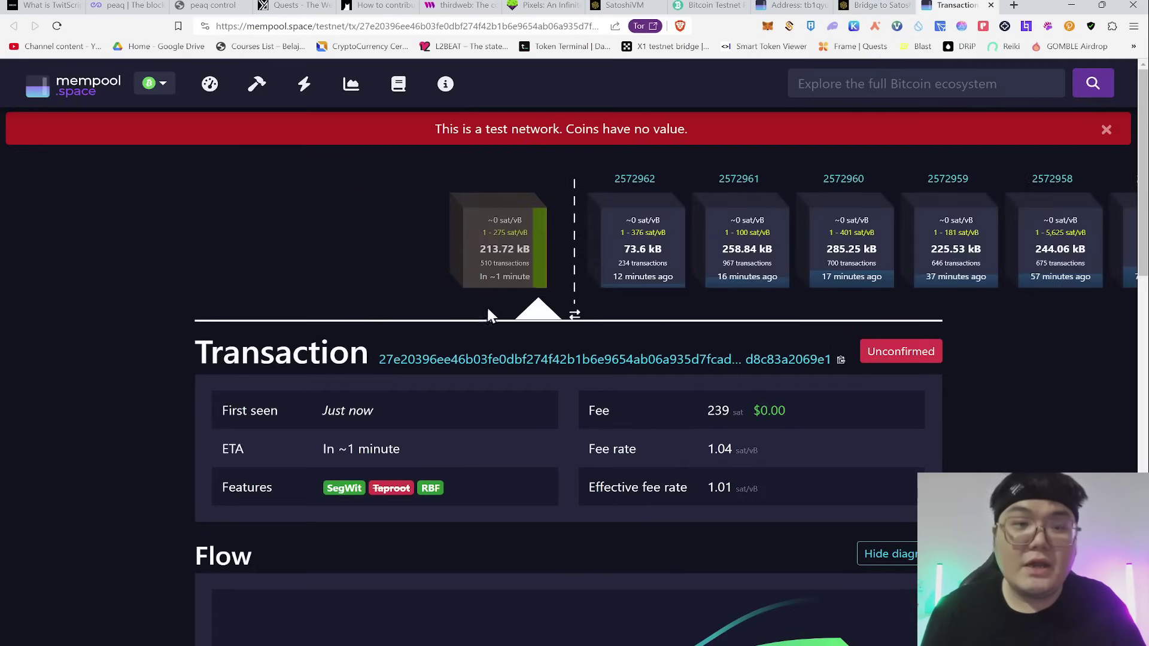
scroll(416, 246, "down", 1)
scroll(416, 245, "down", 2)
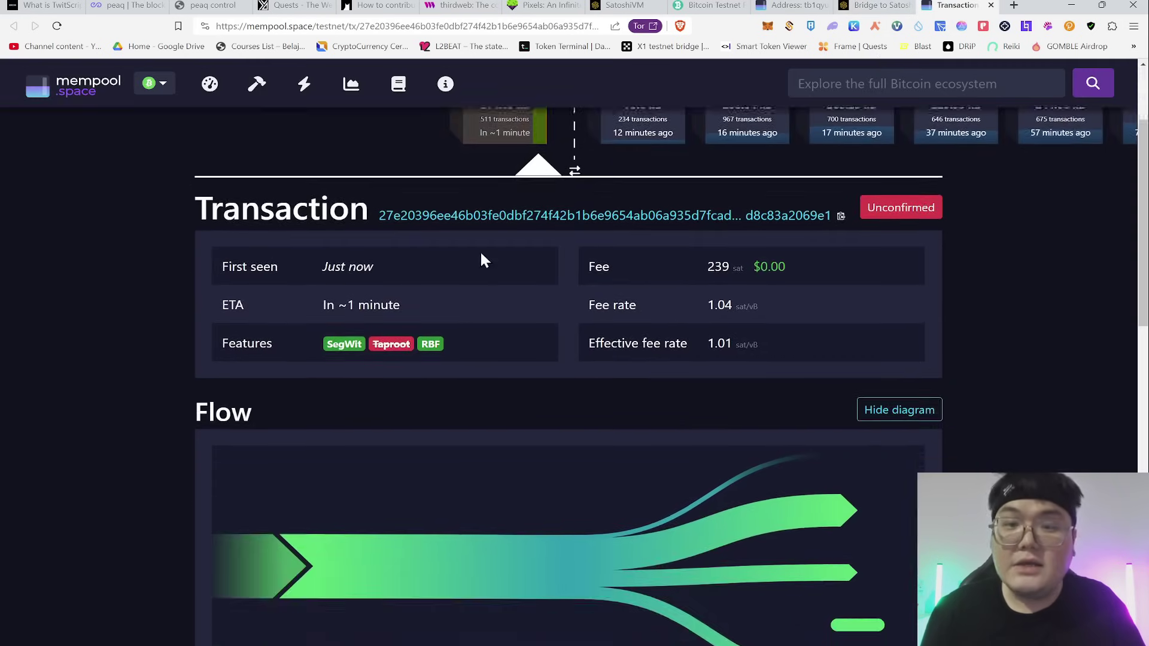
left_click(877, 5)
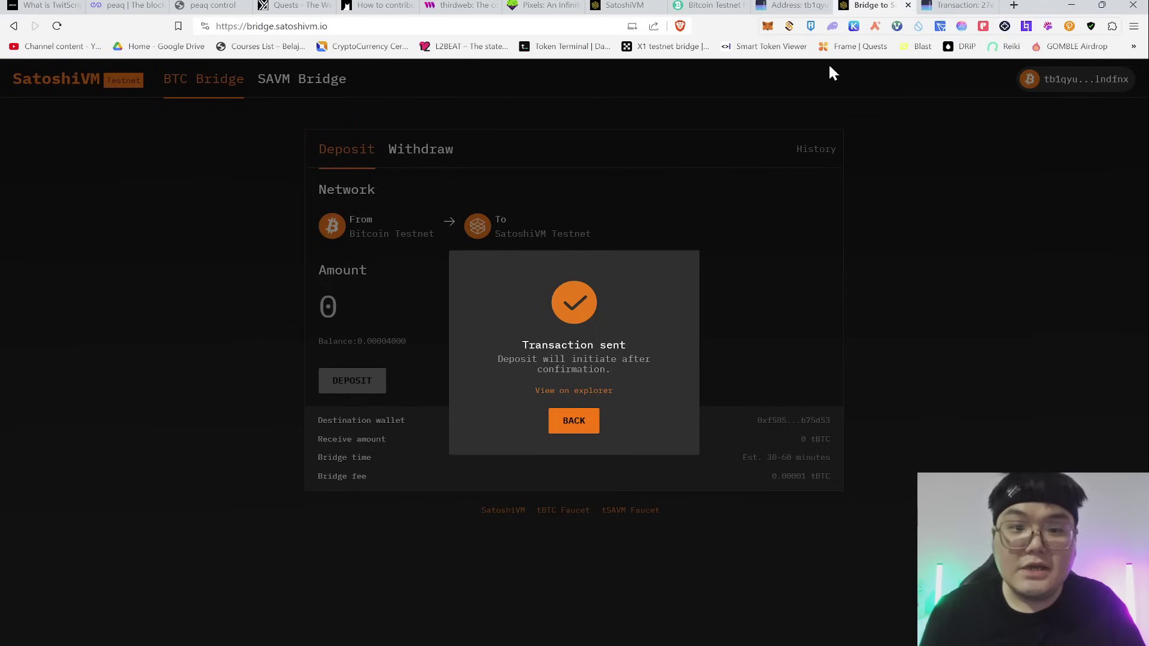
Dismiss the deposit confirmation and check the estimated bridge time for tBTC
left_click(579, 424)
left_click_drag(767, 459, 834, 470)
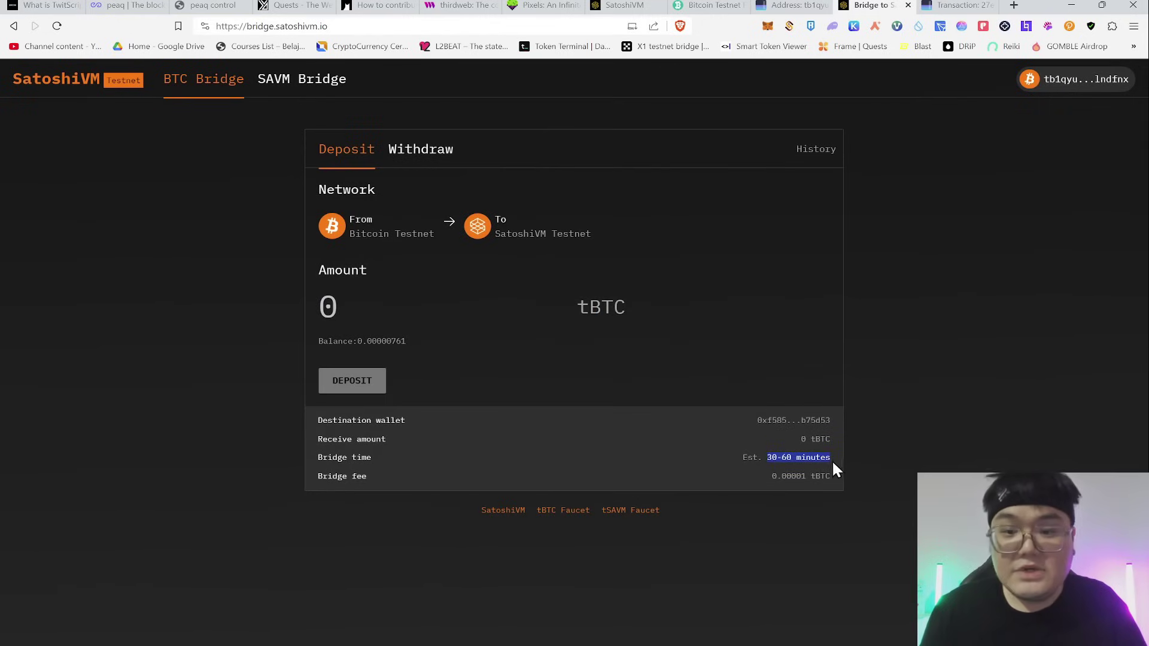
left_click(927, 406)
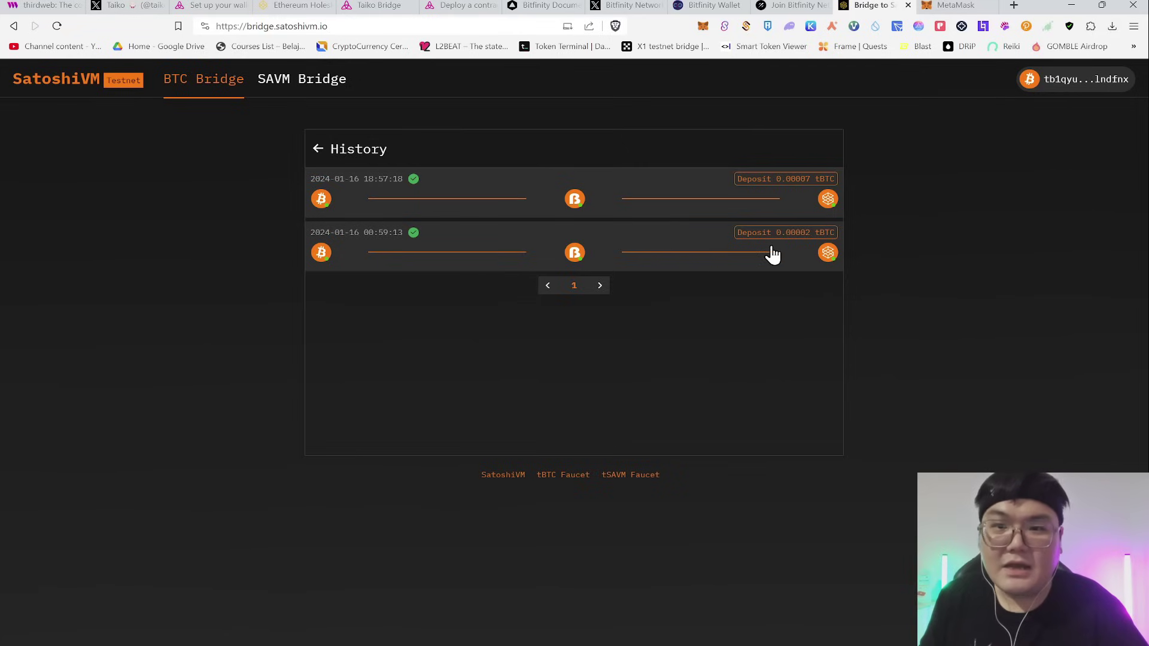
Leave the BTC Bridge history, check the BTC balance on SatoshiVM Testnet in MetaMask, and return to the bridge
left_click(333, 149)
left_click(967, 6)
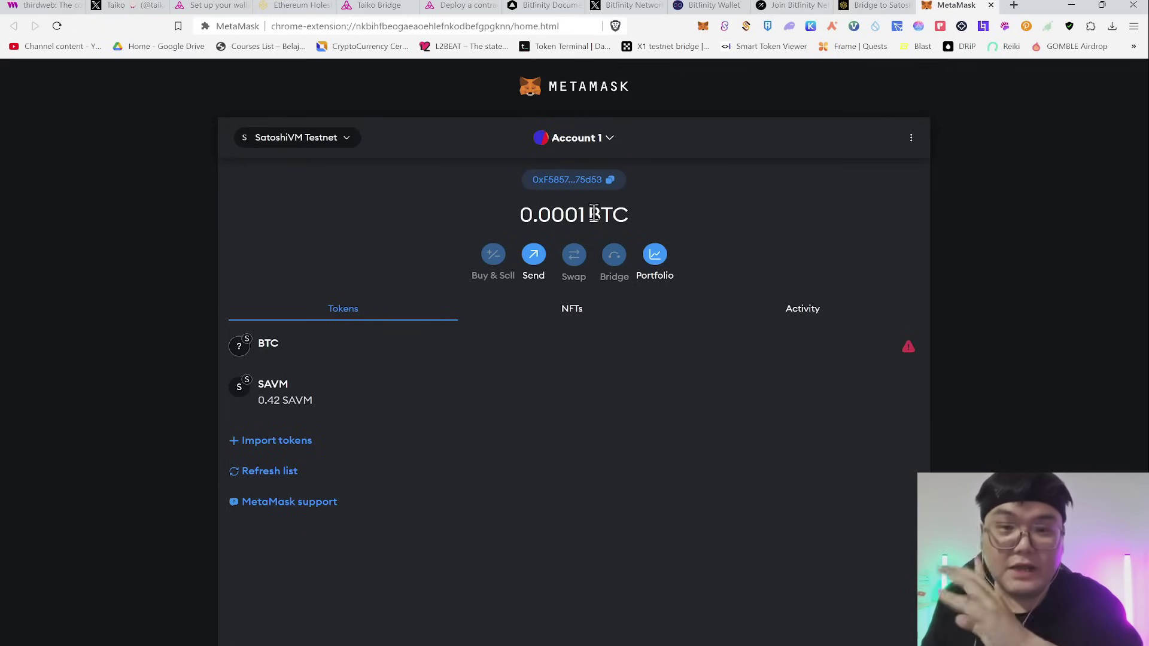
left_click_drag(518, 215, 627, 219)
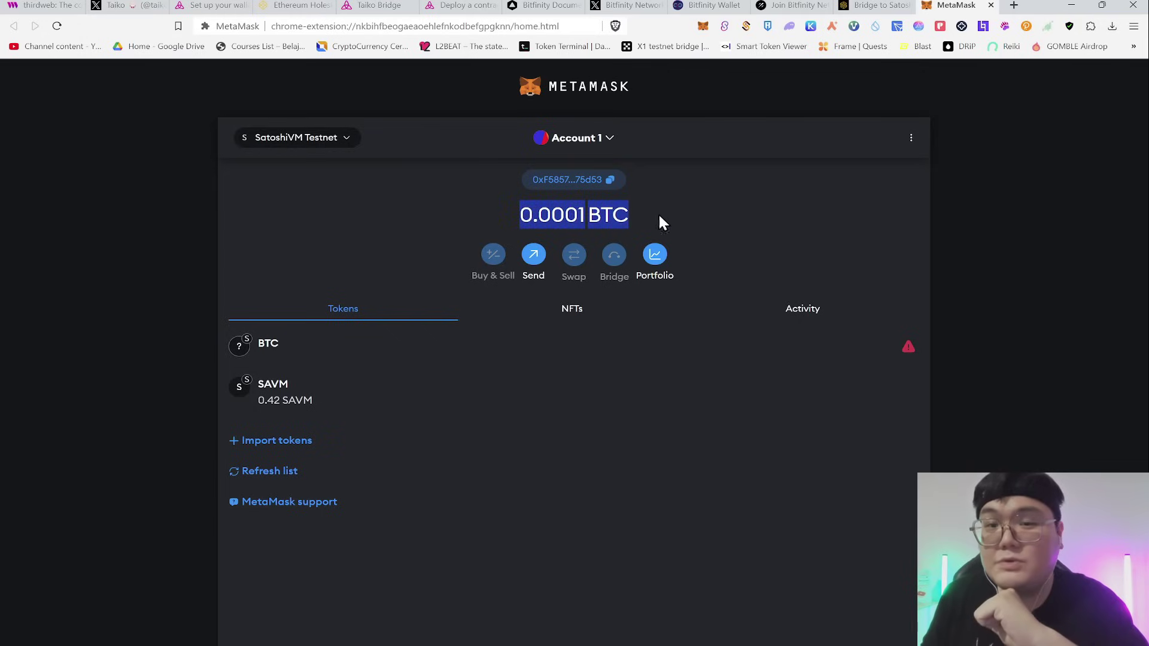
left_click(695, 216)
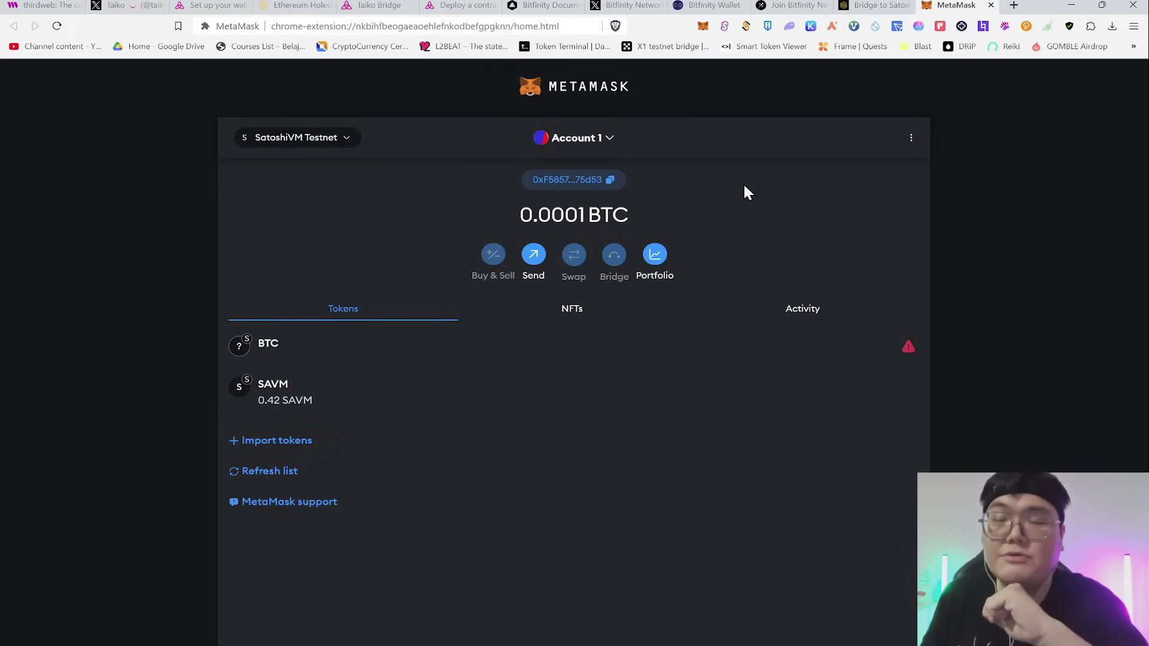
left_click(891, 5)
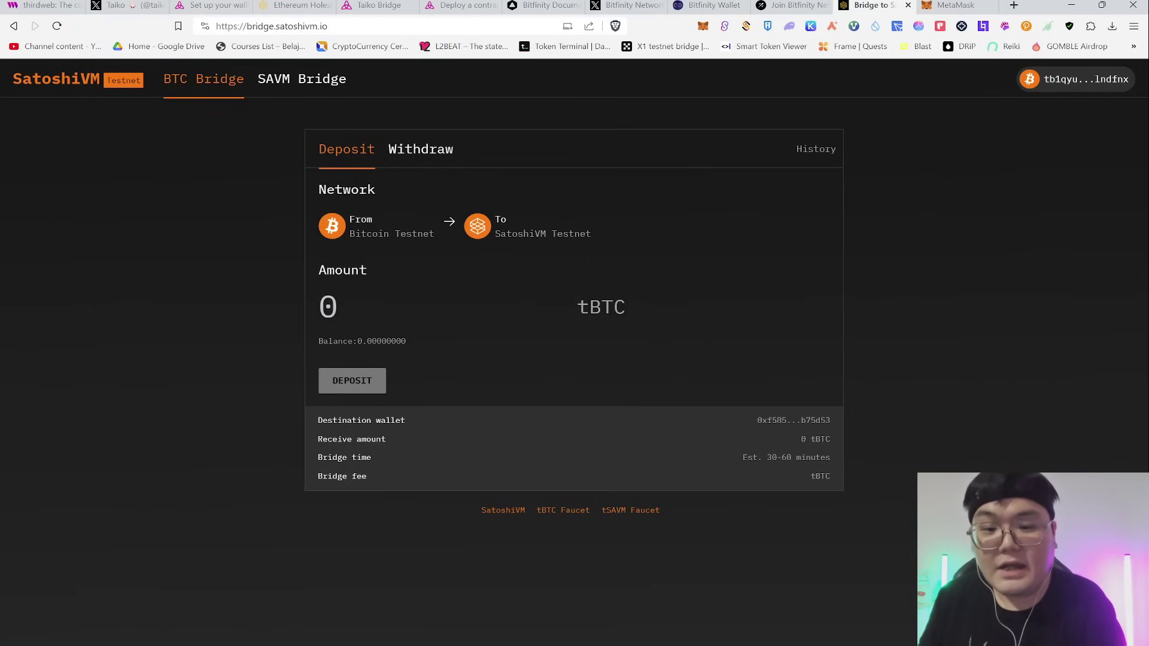
left_click(629, 612)
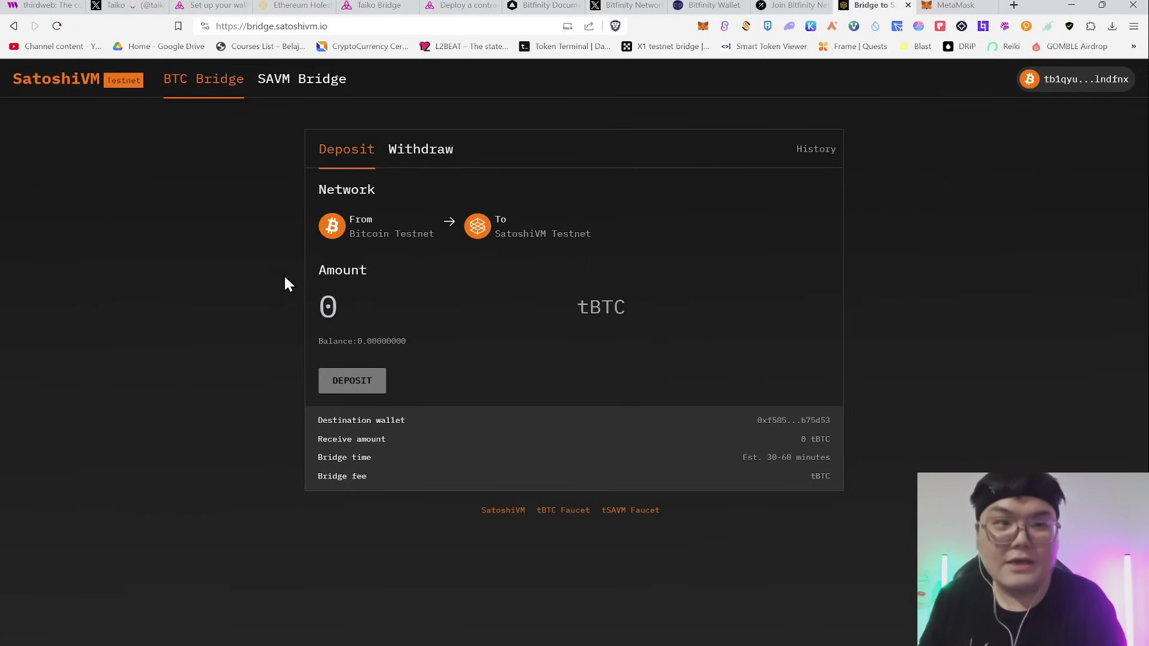
Withdraw 0.21 tSAVM from SatoshiVM Testnet to Ethereum Sepolia through the SAVM Bridge and open its transaction history
left_click(279, 90)
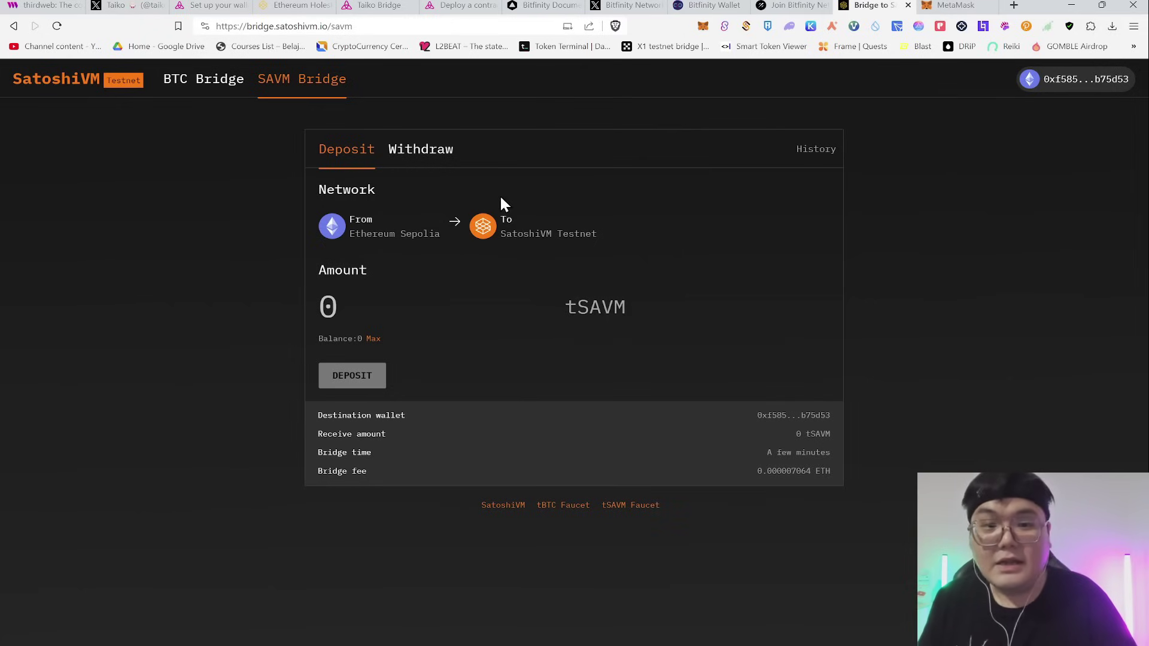
left_click(443, 160)
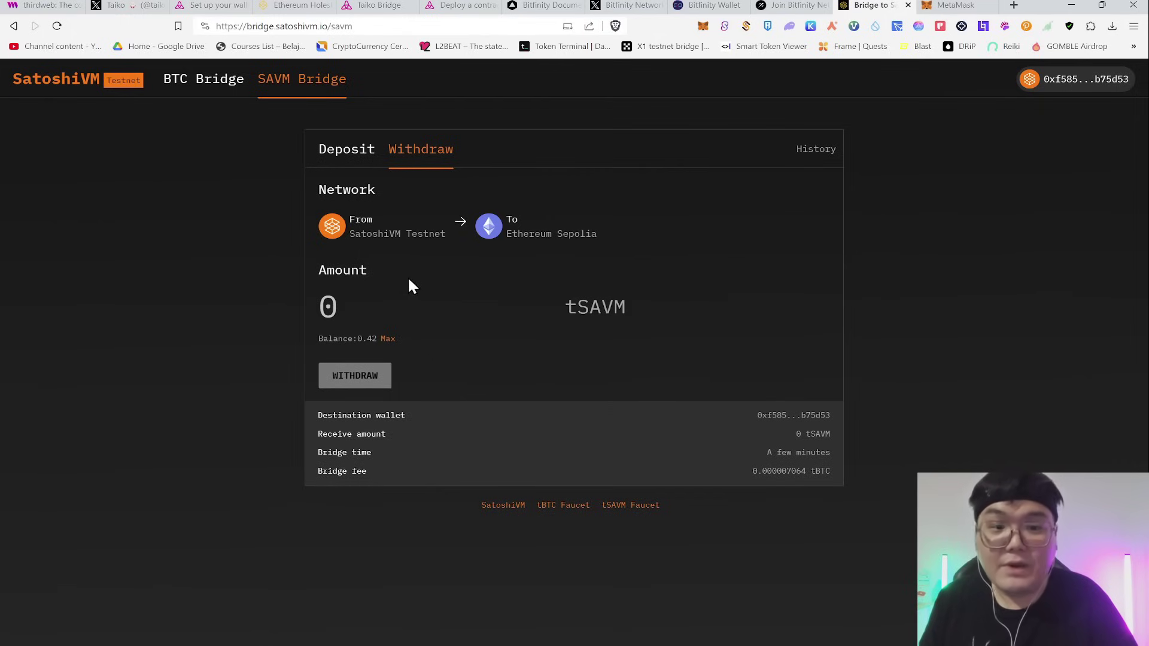
left_click(388, 340)
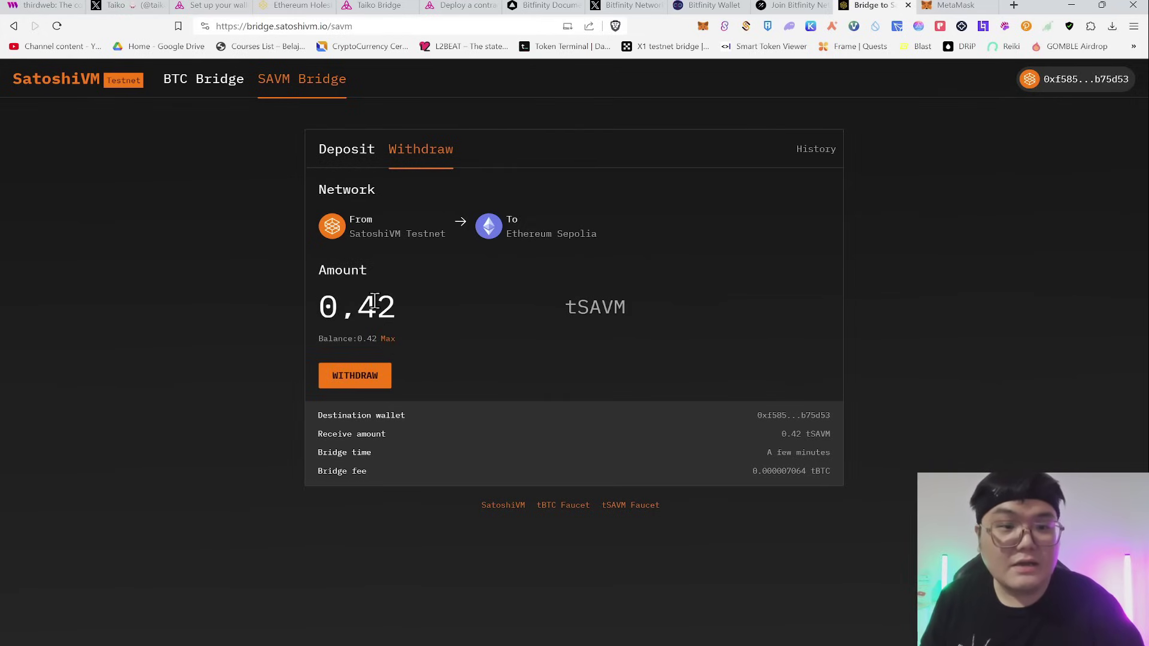
left_click_drag(367, 307, 378, 310)
type("2")
left_click(390, 311)
type("1")
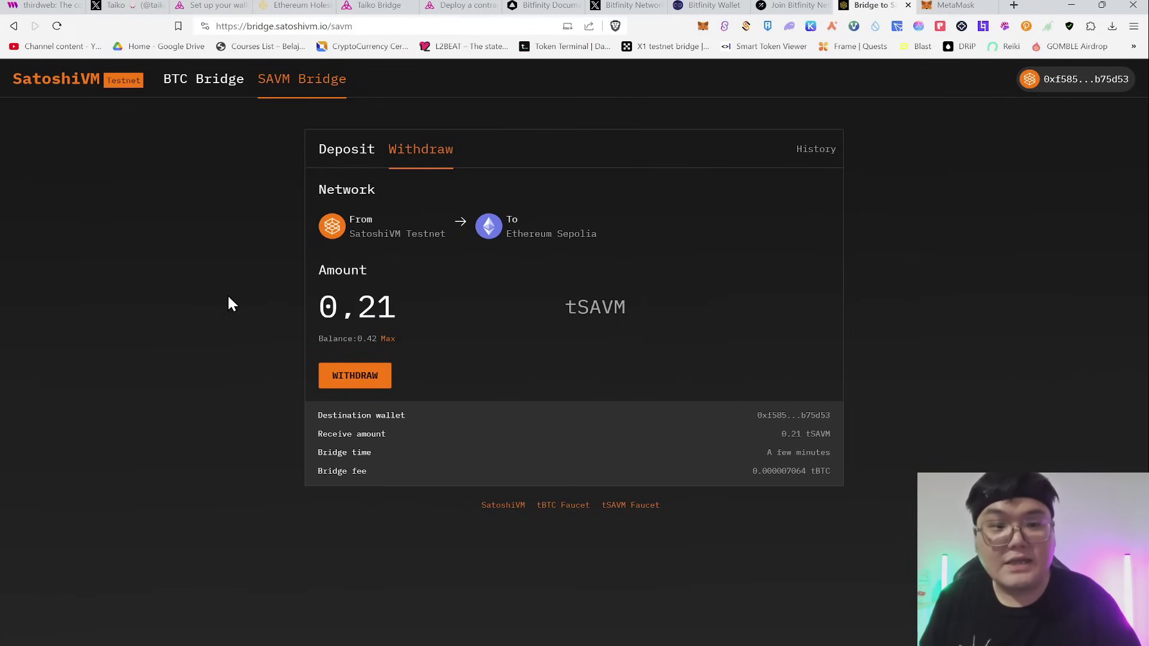
left_click(357, 377)
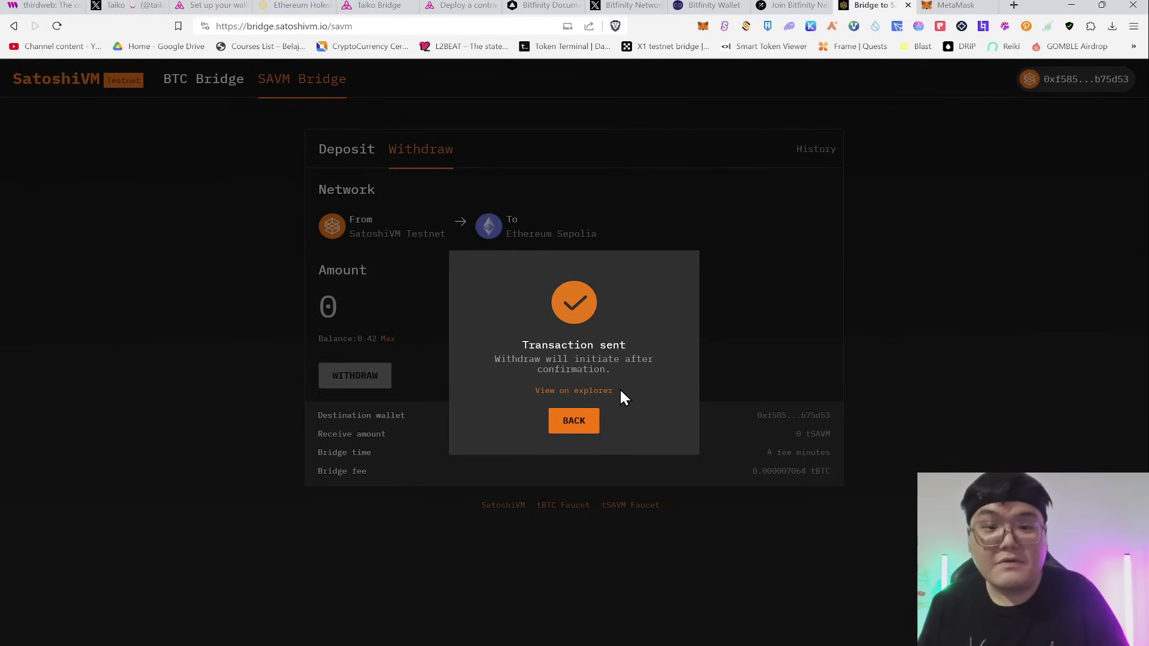
left_click(583, 425)
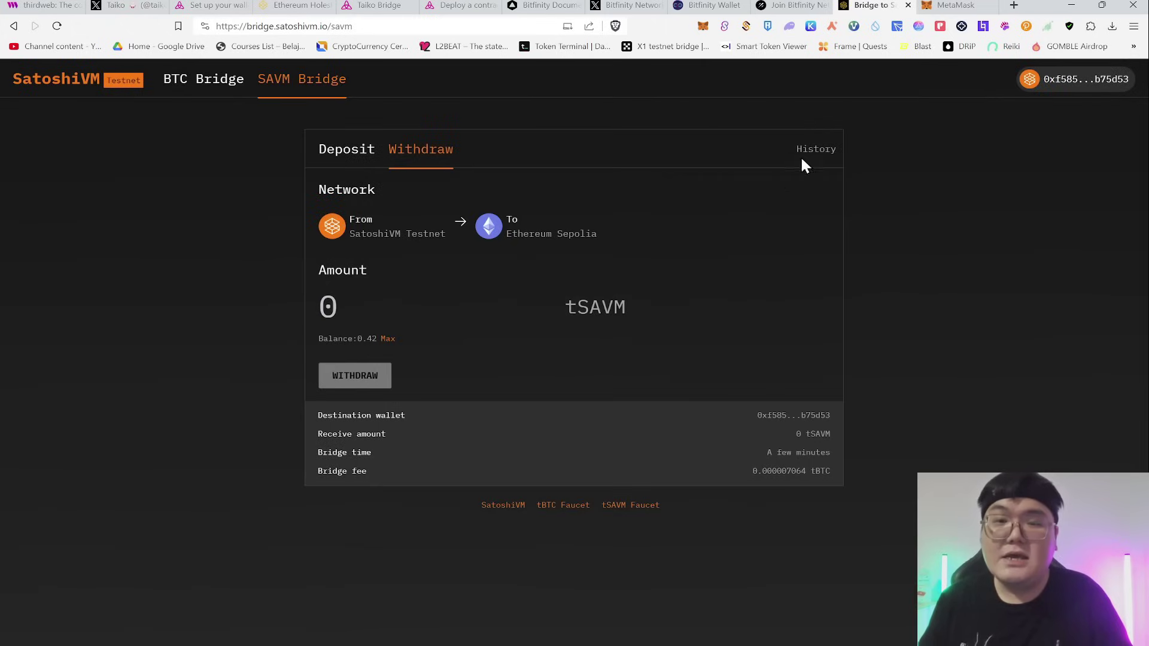
left_click(819, 149)
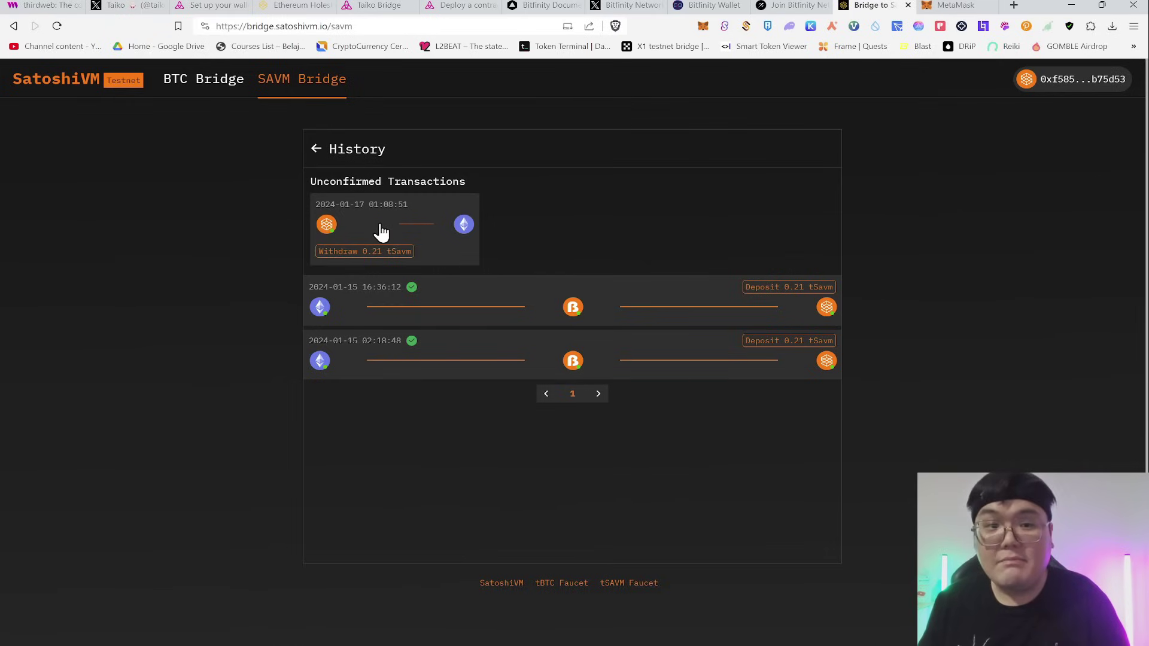
Reload the SAVM Bridge withdrawal history to check the status of the 0.21 tSAVM withdrawal, and return to the bridge form
left_click(317, 152)
left_click(422, 151)
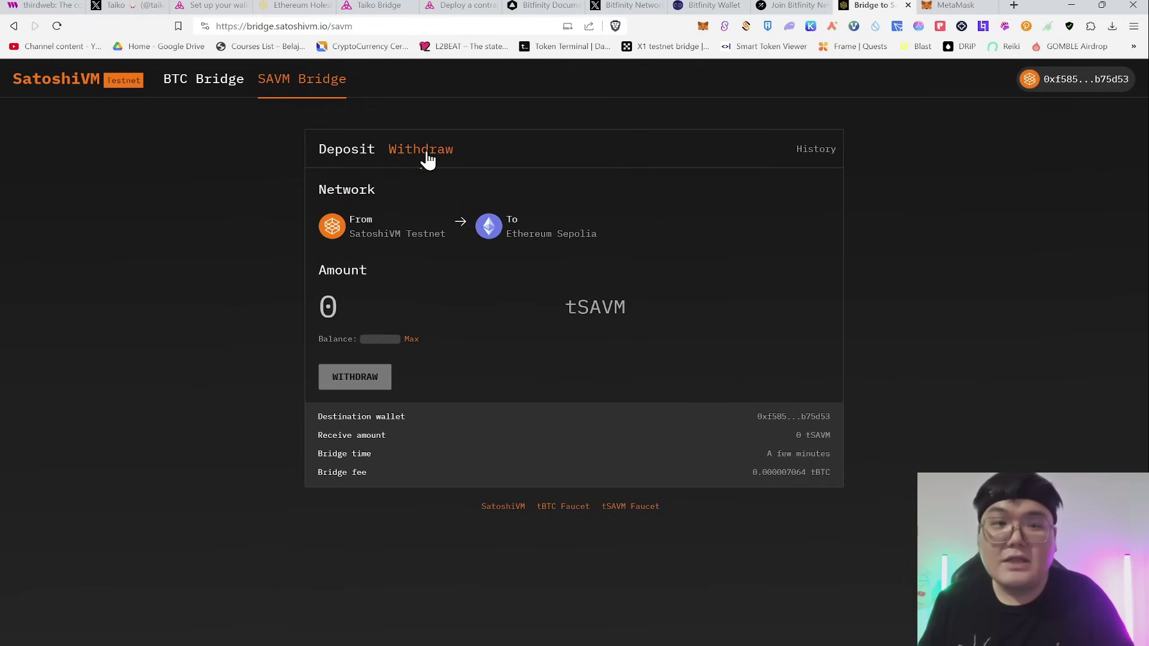
left_click(809, 157)
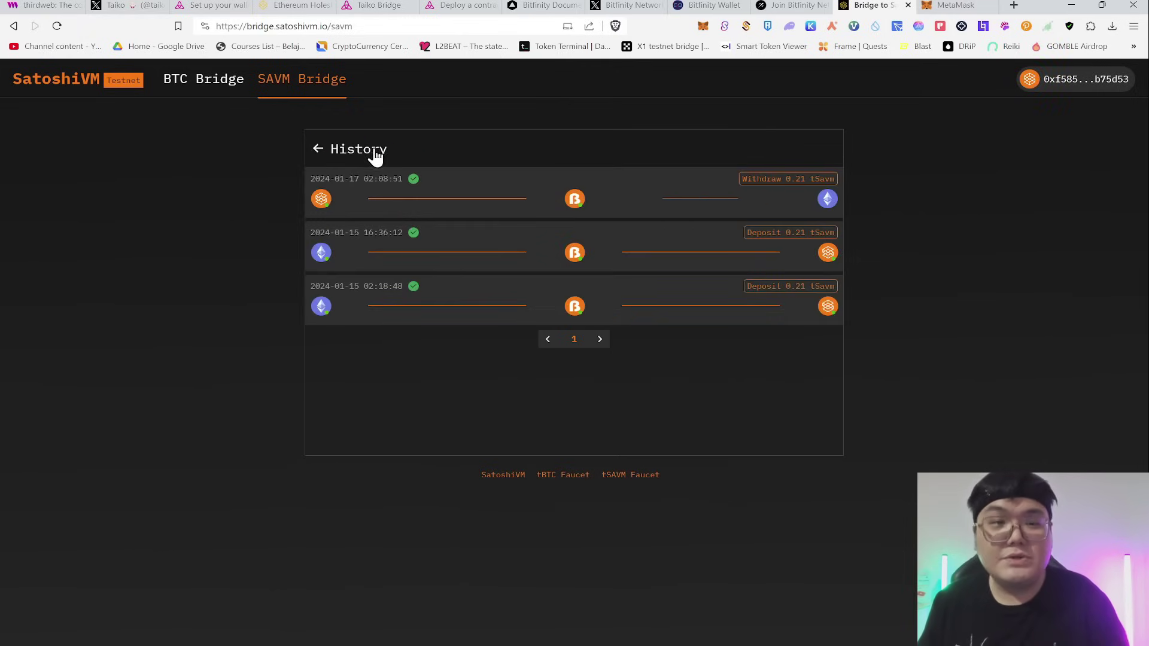
left_click(318, 149)
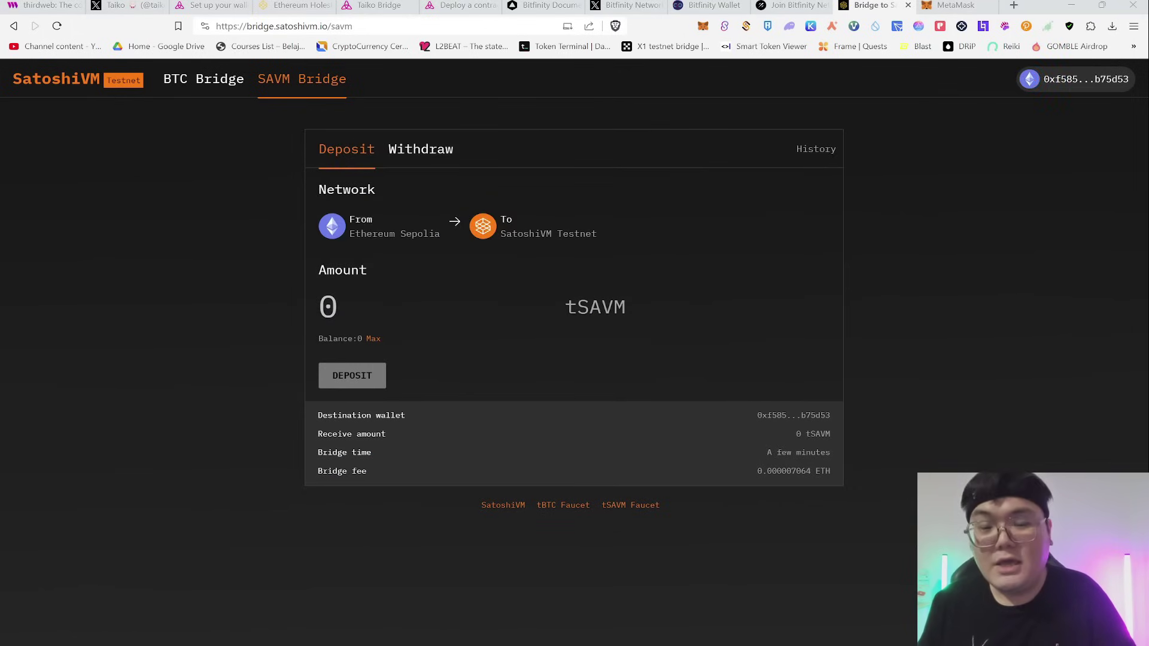
Switch to the thirdweb dashboard, connect and sign in with the MetaMask wallet, and postpone adding a payment method
left_click_drag(33, 6, 850, 3)
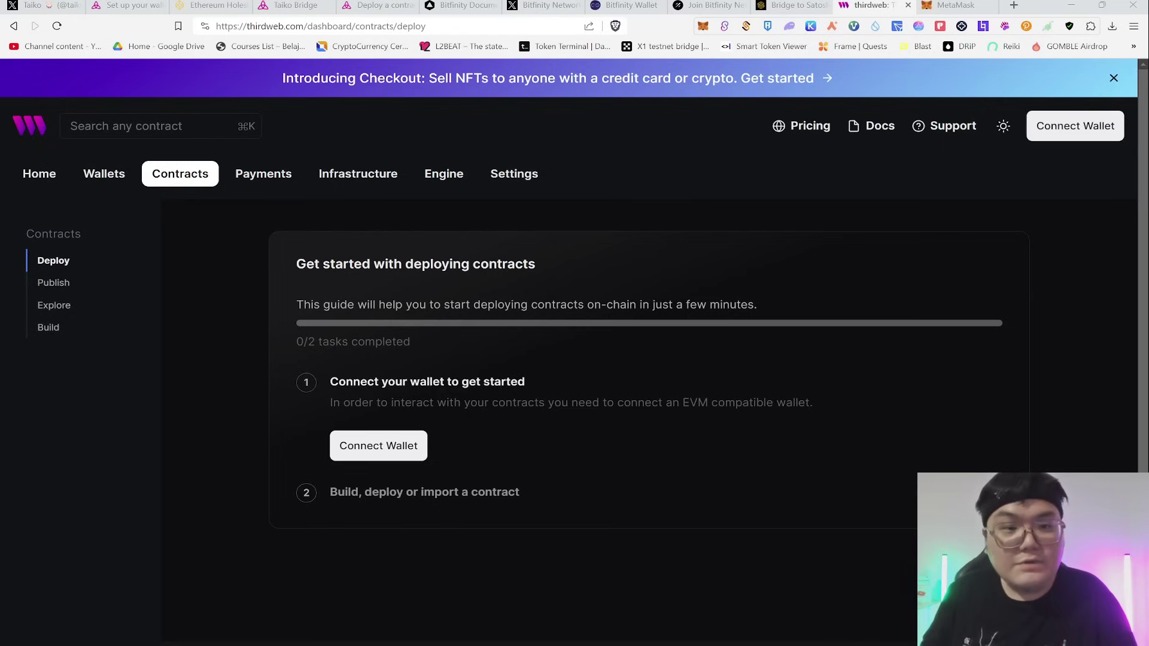
left_click(392, 452)
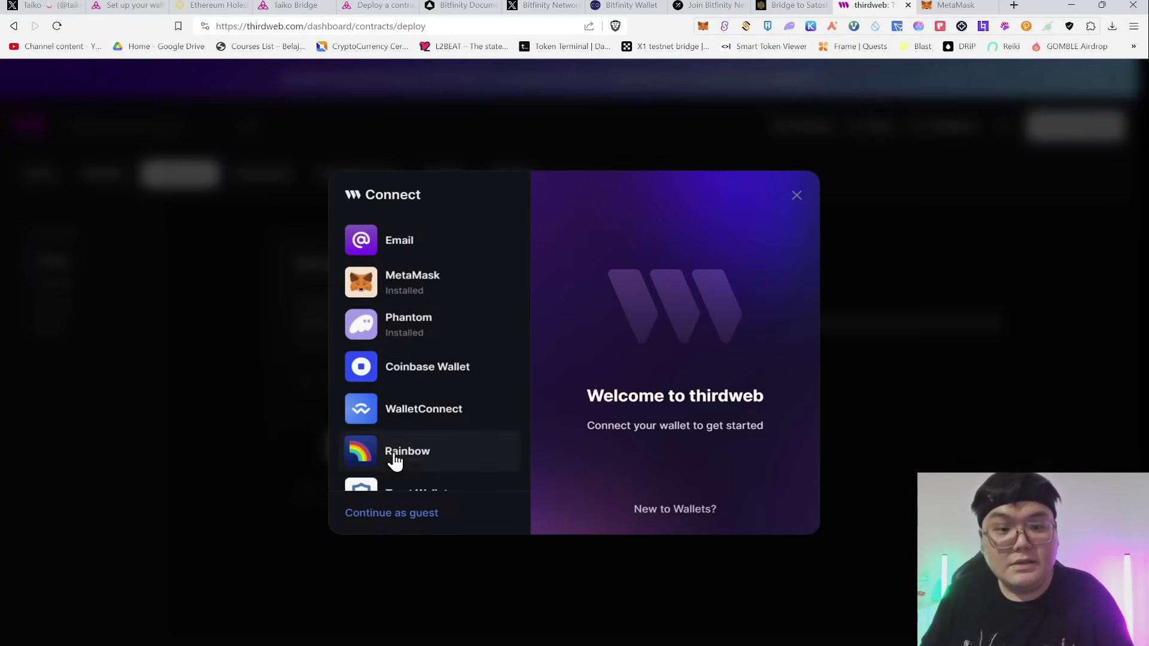
left_click(418, 292)
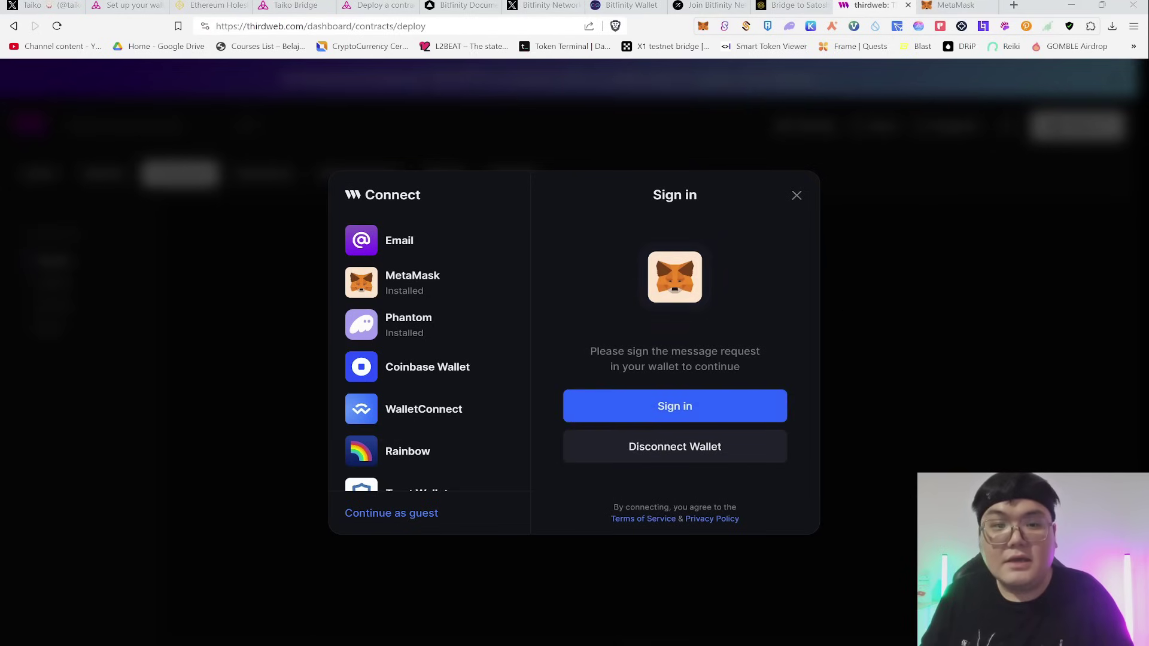
left_click(688, 404)
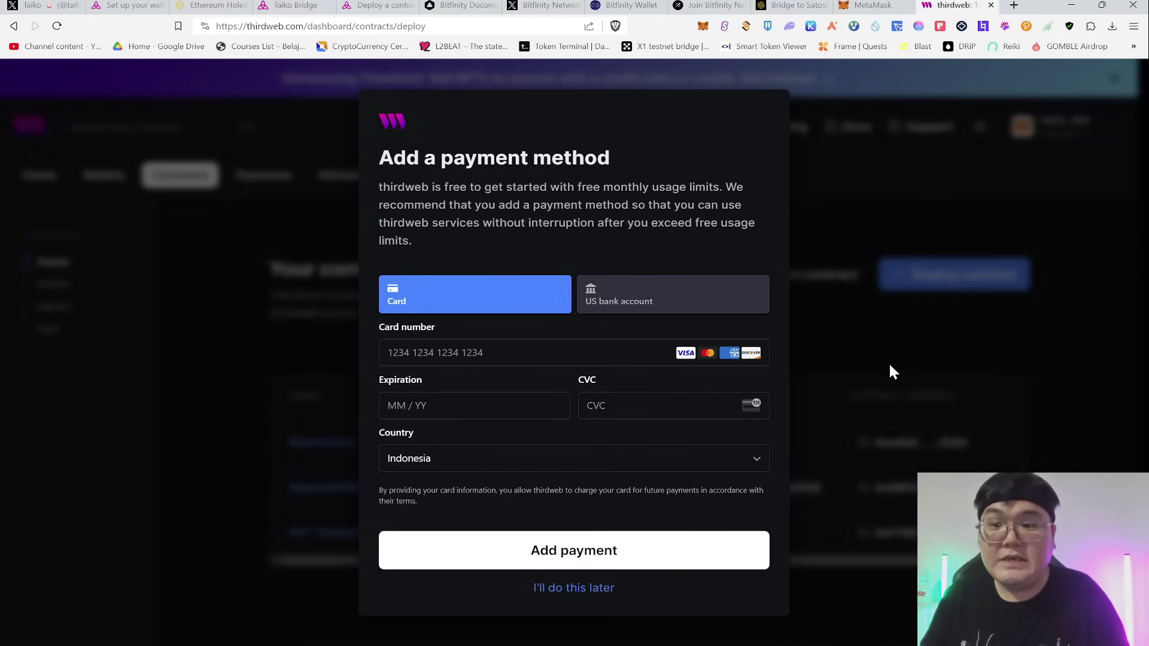
left_click(581, 593)
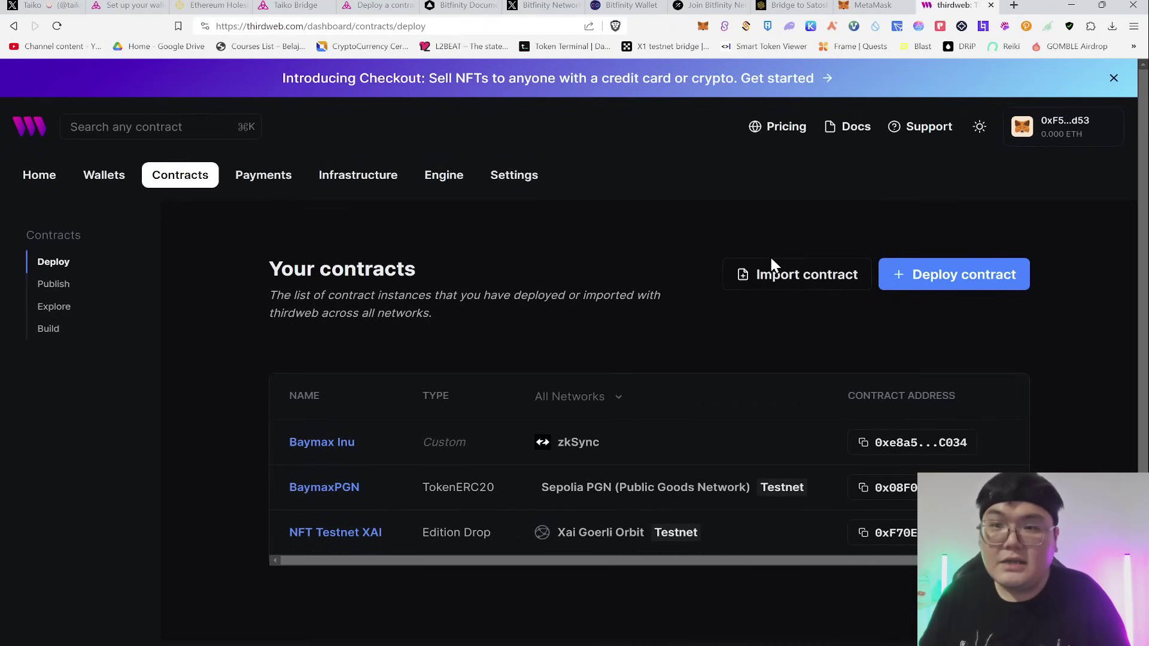
Choose thirdweb's ERC20 Token contract from the popular contracts and open its deployment parameters
left_click(975, 281)
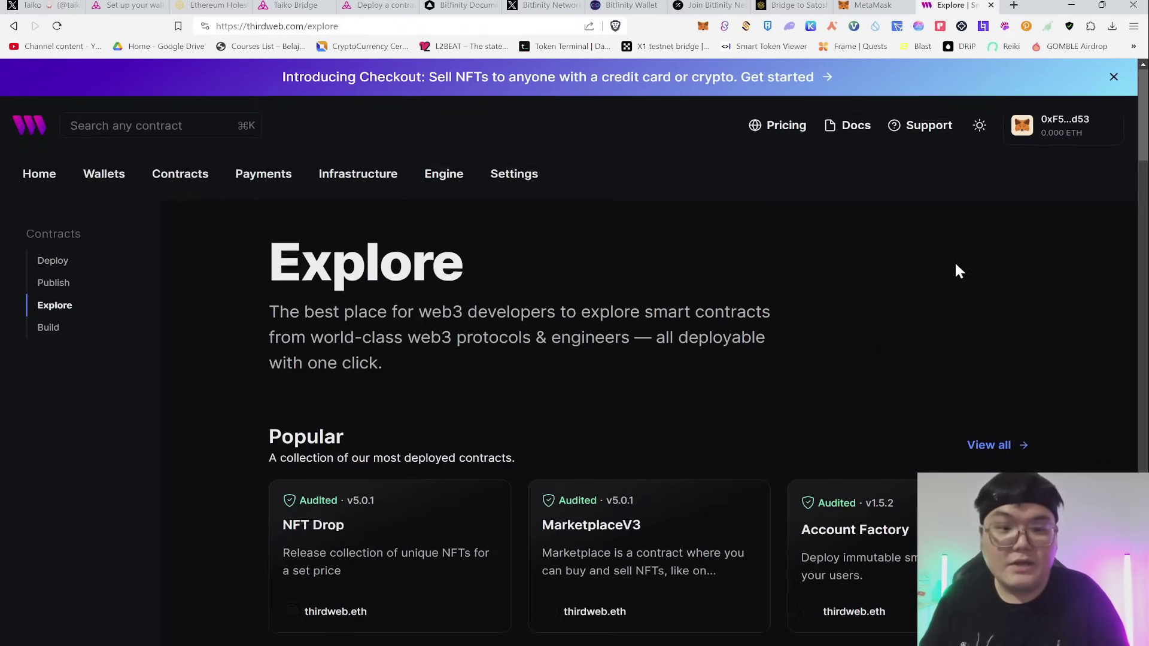
scroll(956, 271, "down", 4)
scroll(748, 251, "down", 1)
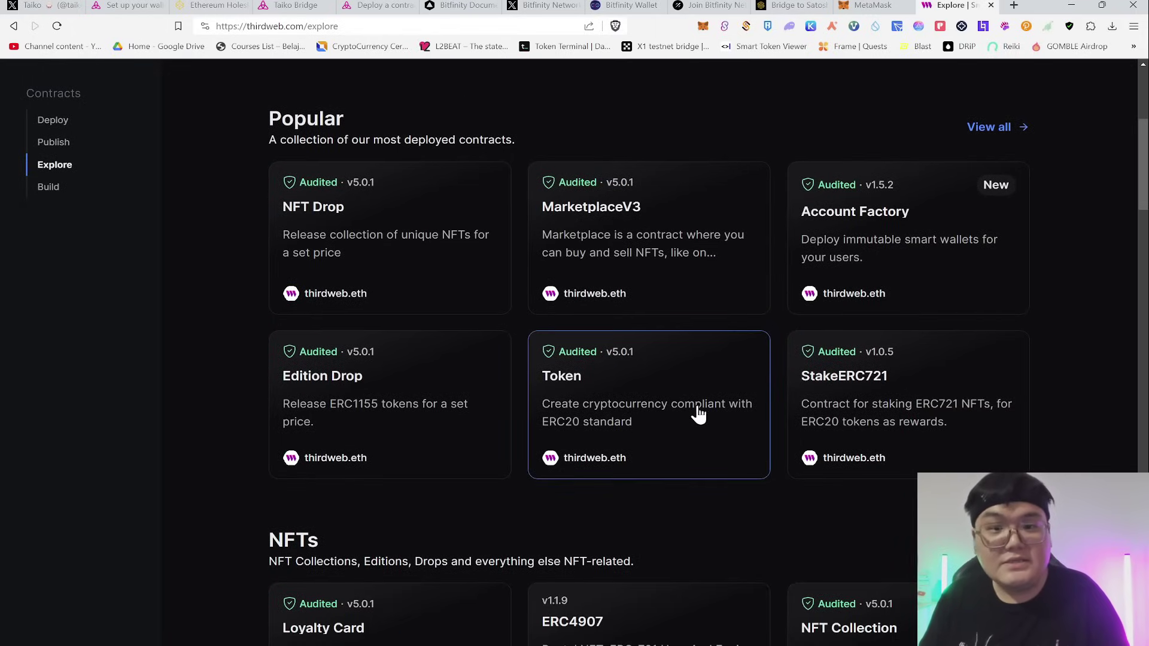
scroll(689, 359, "down", 1)
scroll(659, 317, "down", 1)
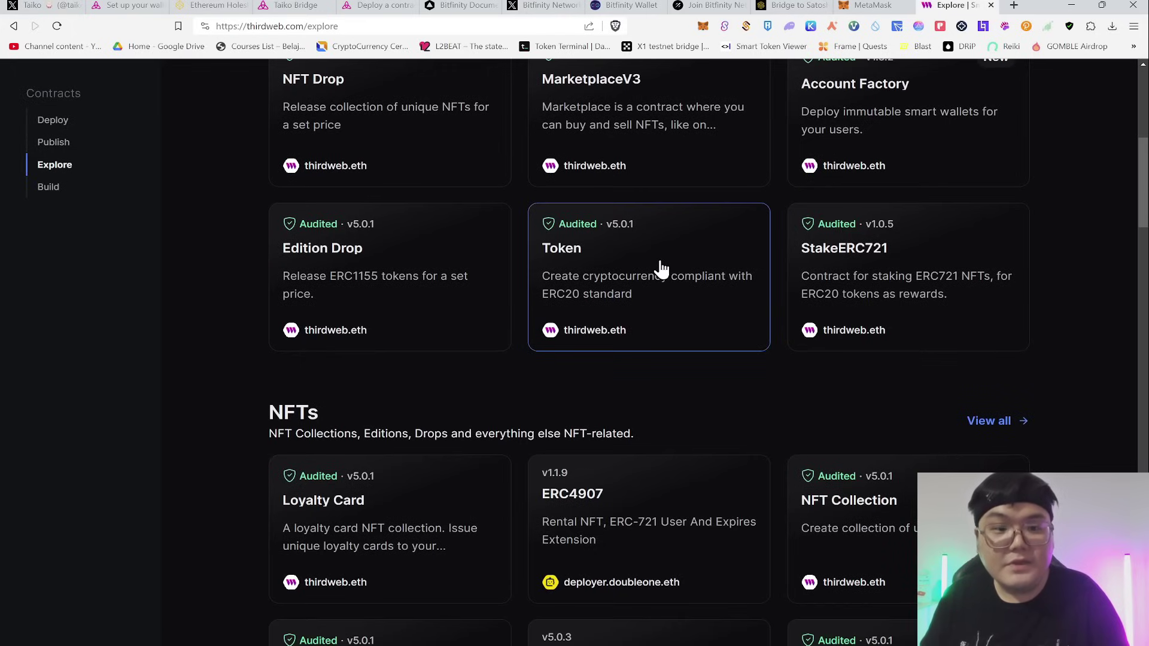
left_click(661, 270)
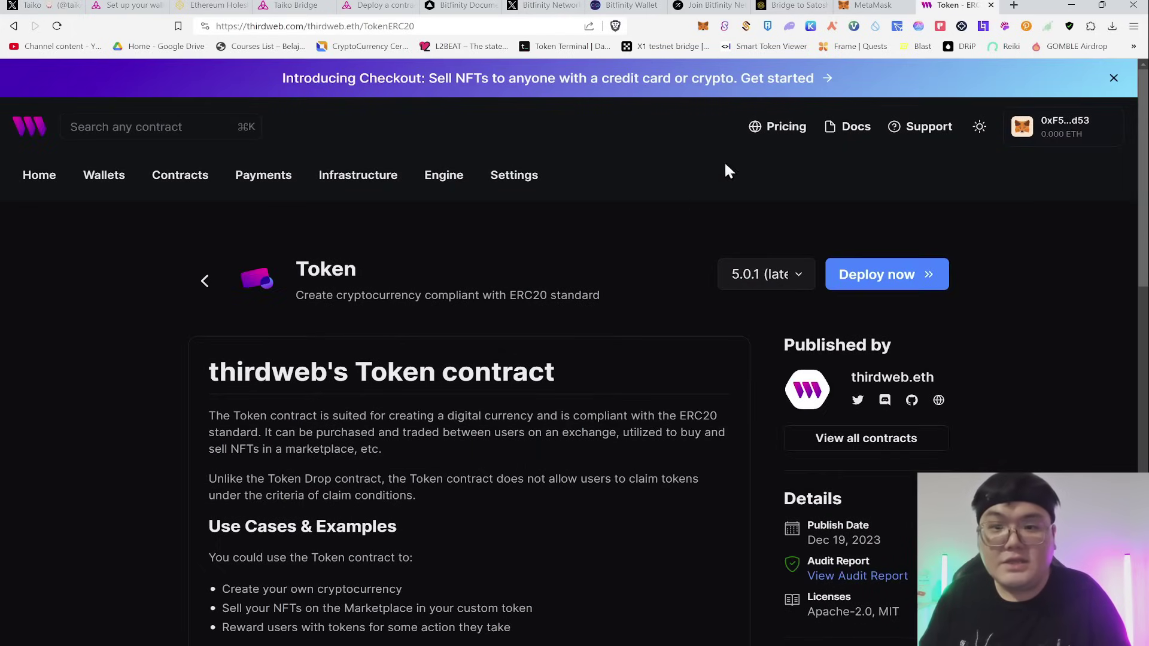
left_click(885, 278)
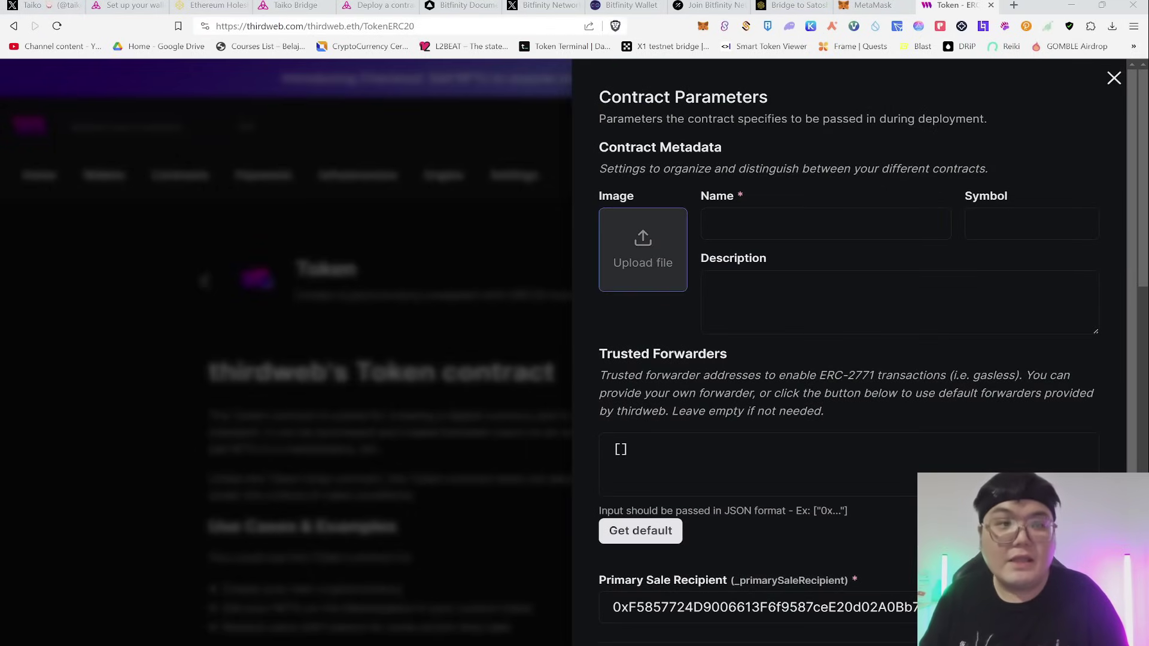
Upload the pixel-art avatar as the token image and enter name Yunepto, symbol YUNEP and description "This is Yunepto Testnet Deploy"
double_click(168, 221)
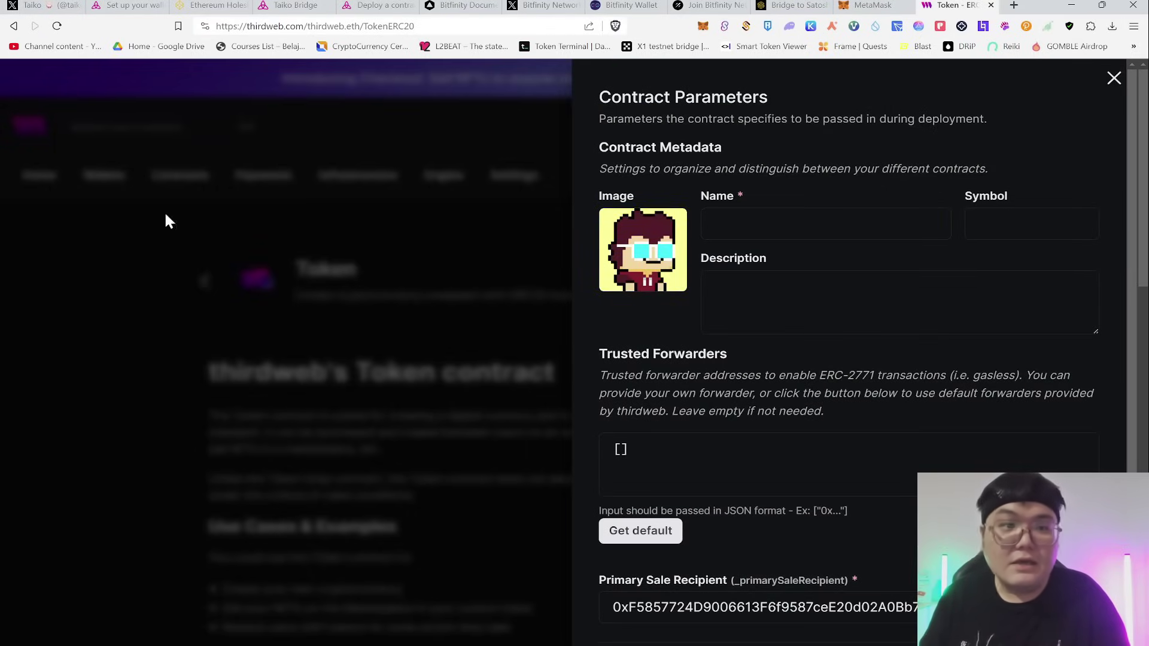
left_click(797, 224)
type("unepto")
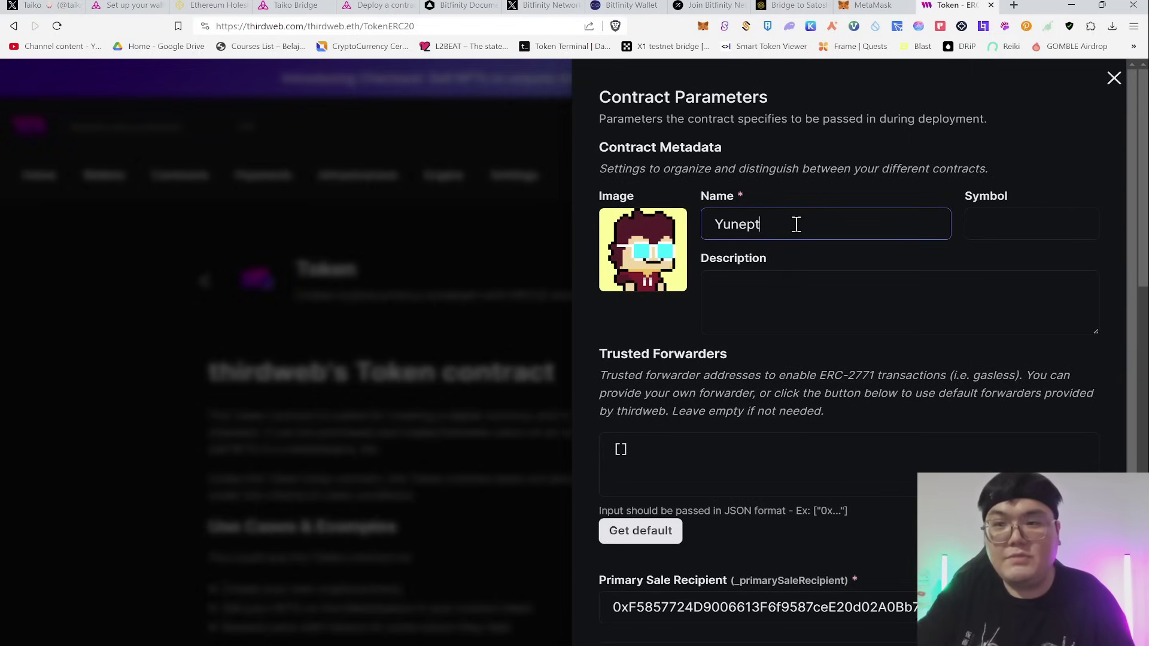
key("Tab")
type("YUNEP")
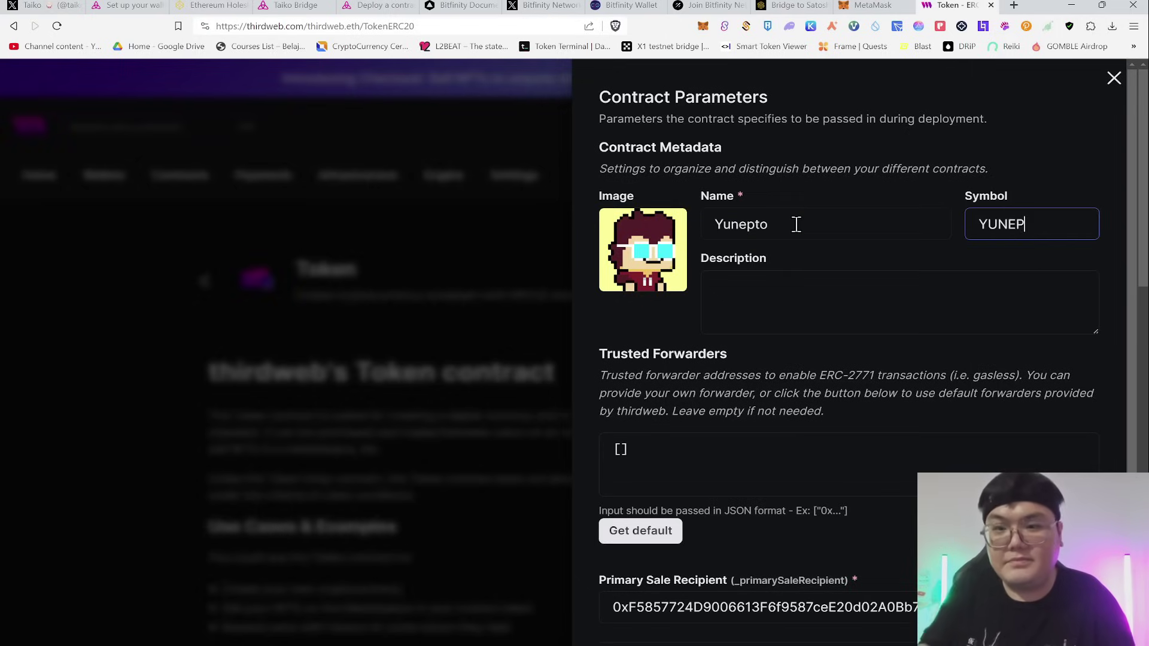
key("Tab")
type("Thi")
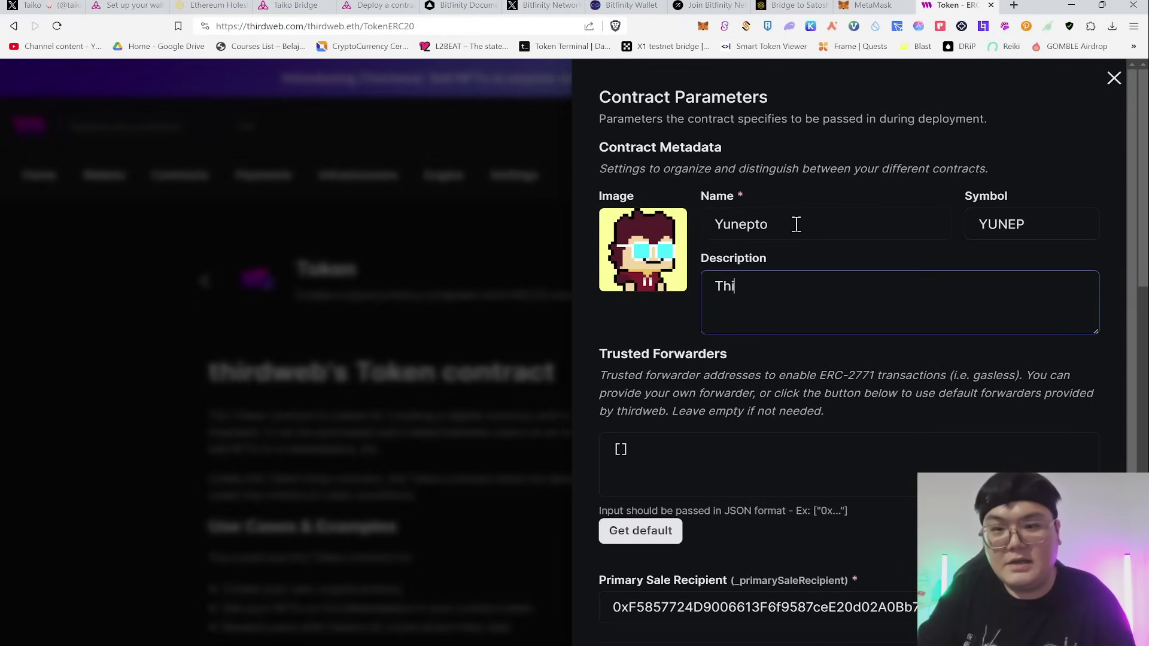
type("s is Yunepto Te")
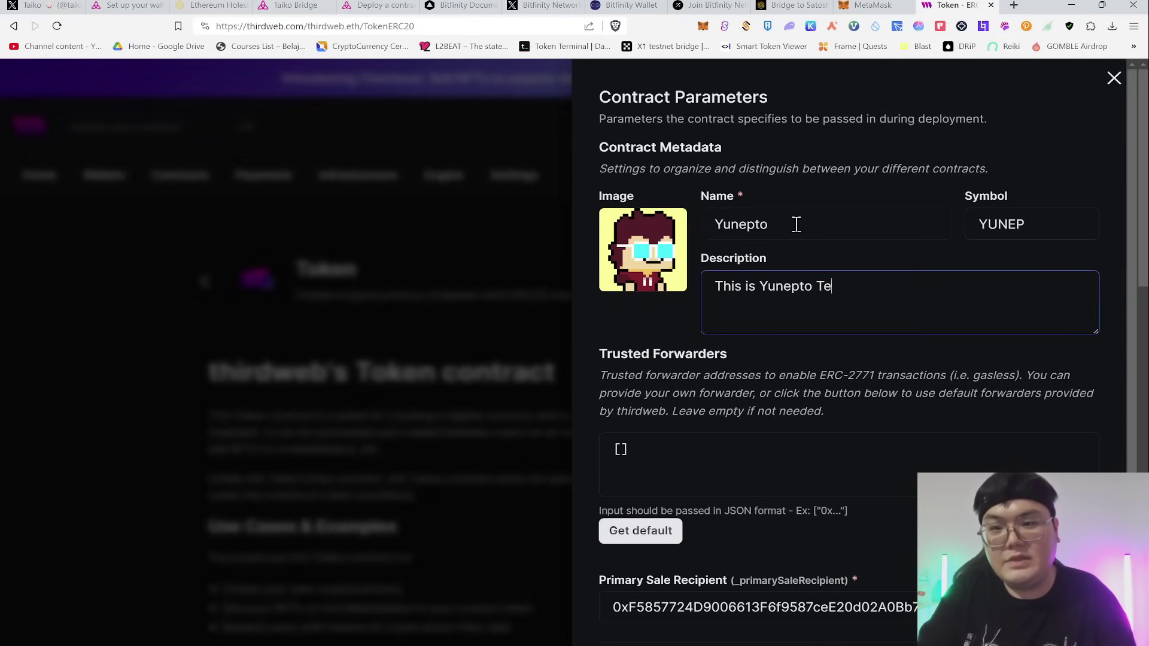
type("stnet Deploy")
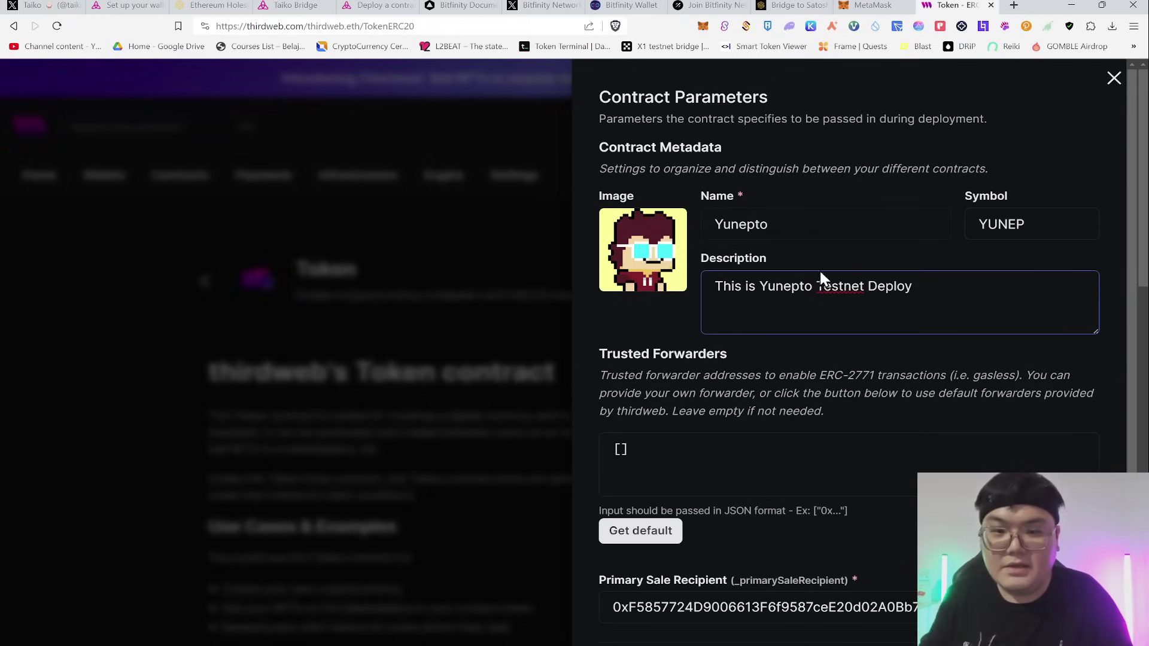
Review the trusted forwarder and sale recipient settings and look through the available testnets for the deployment network
scroll(820, 269, "down", 3)
left_click(805, 249)
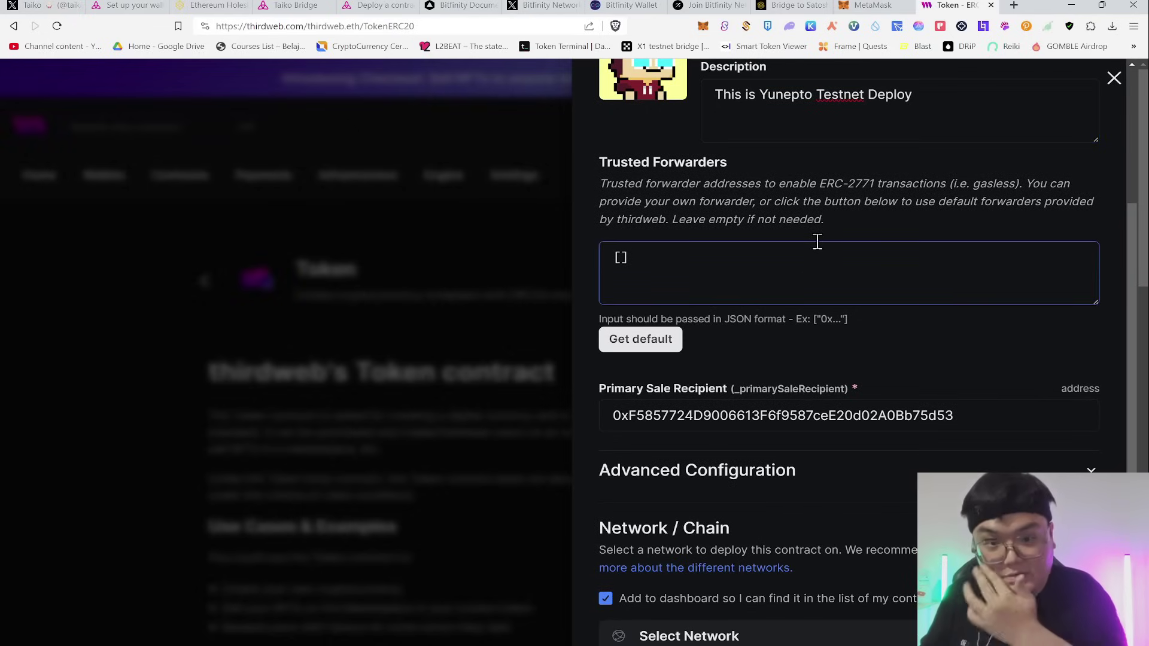
scroll(707, 317, "down", 1)
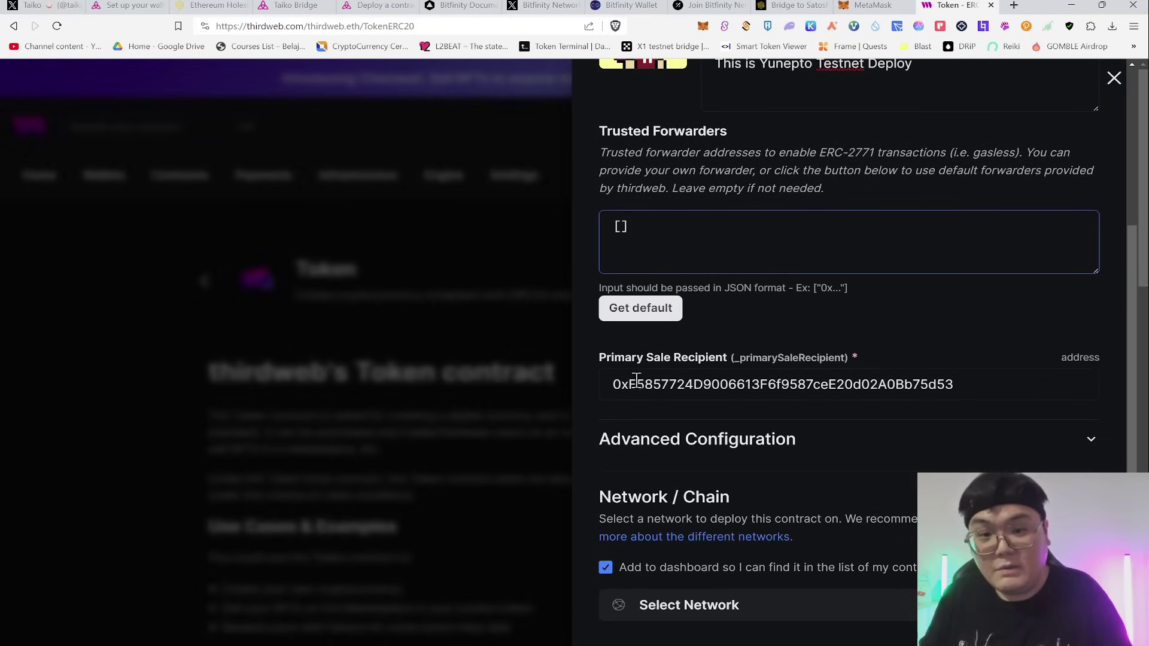
left_click(877, 503)
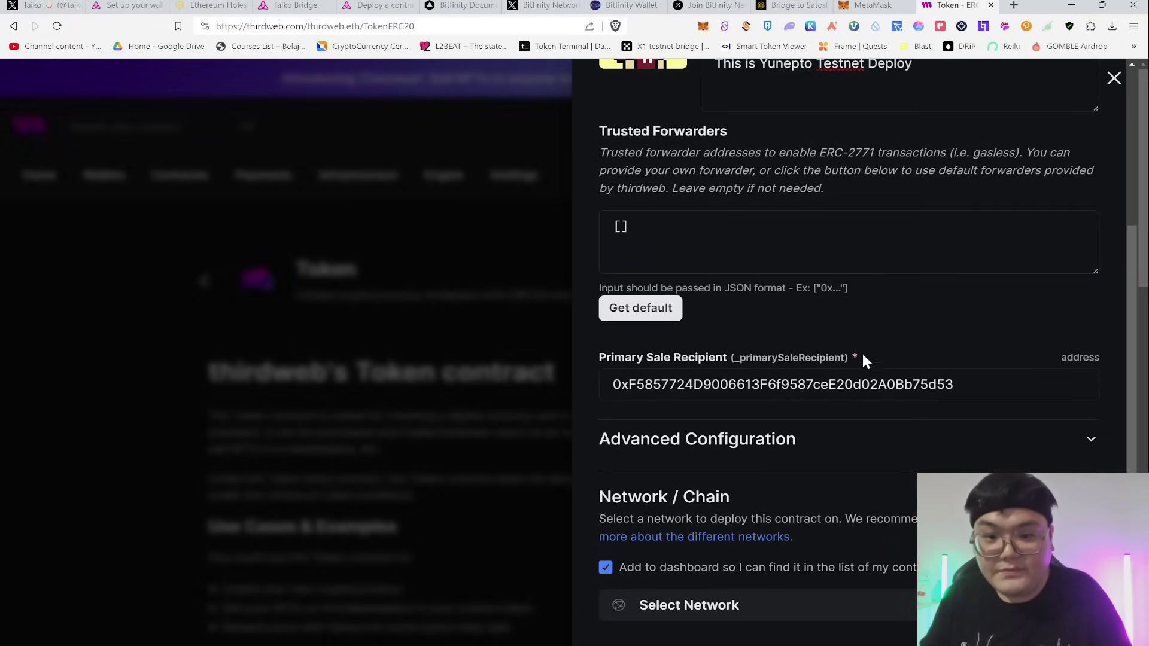
left_click(799, 603)
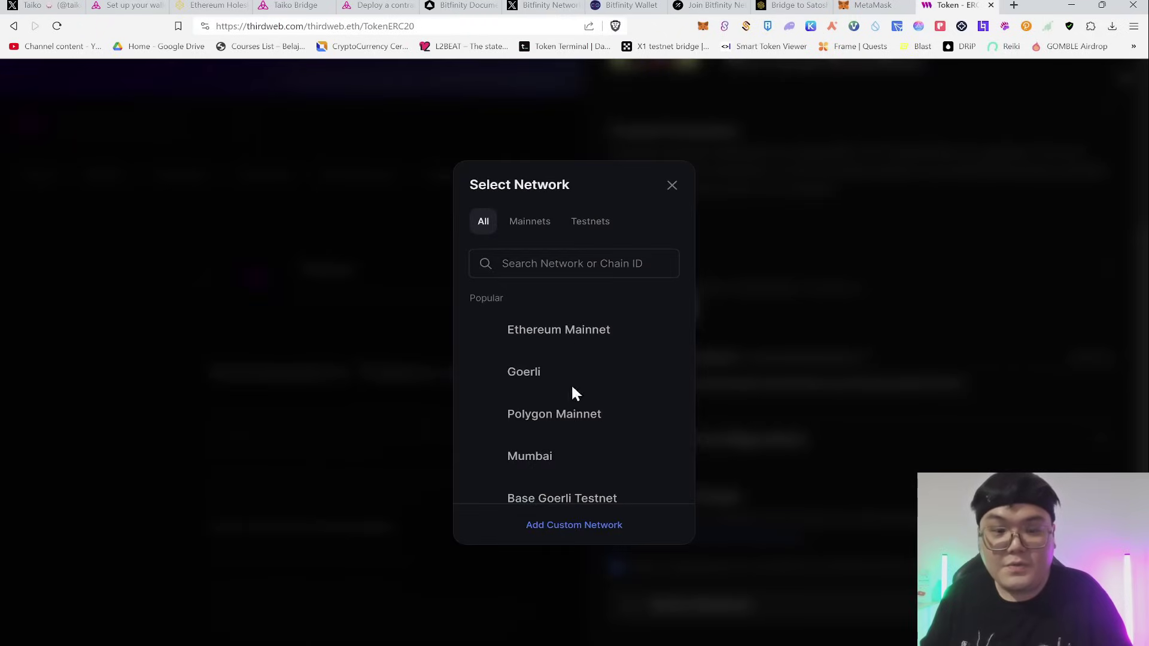
left_click(585, 234)
scroll(578, 311, "down", 2)
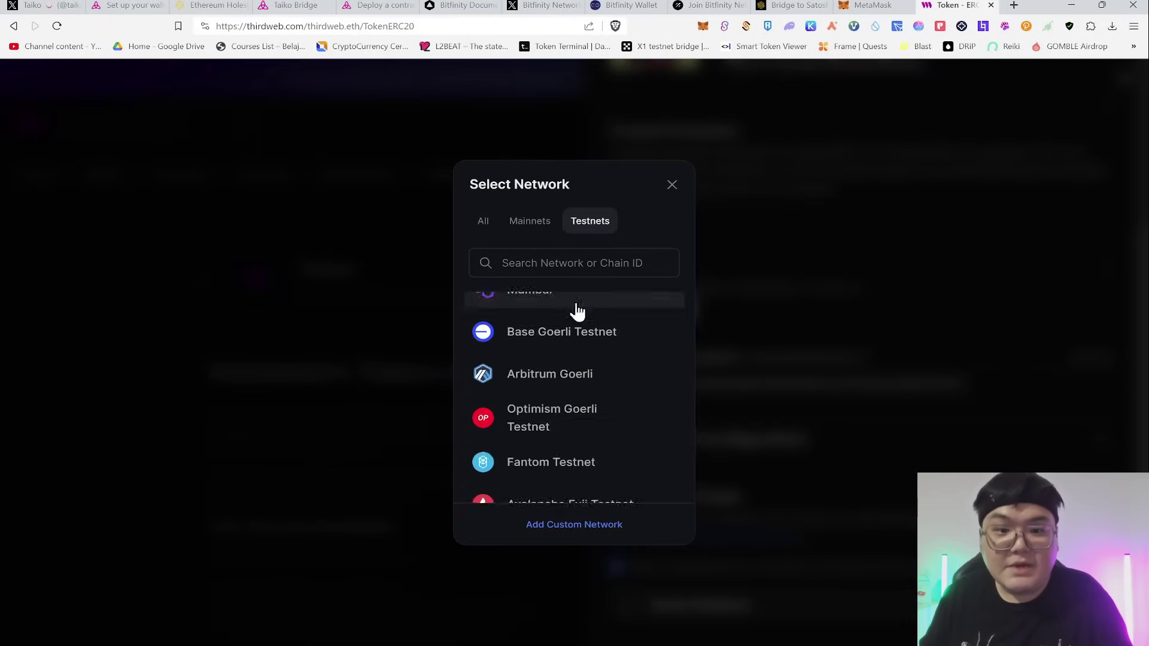
scroll(577, 312, "down", 7)
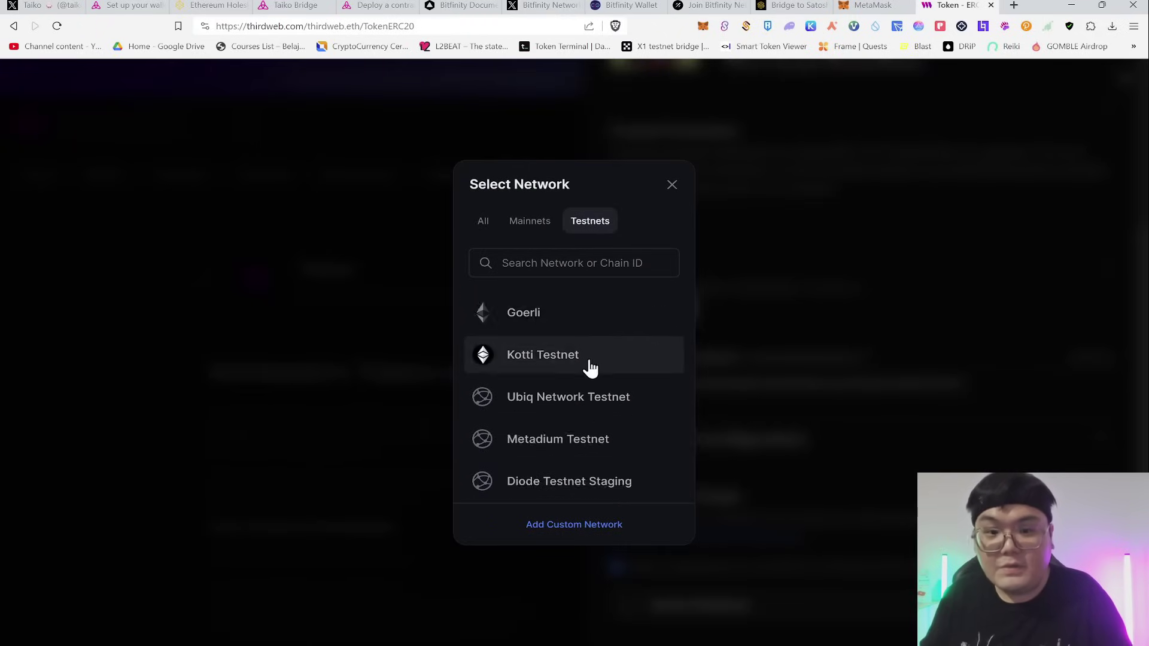
scroll(591, 368, "down", 8)
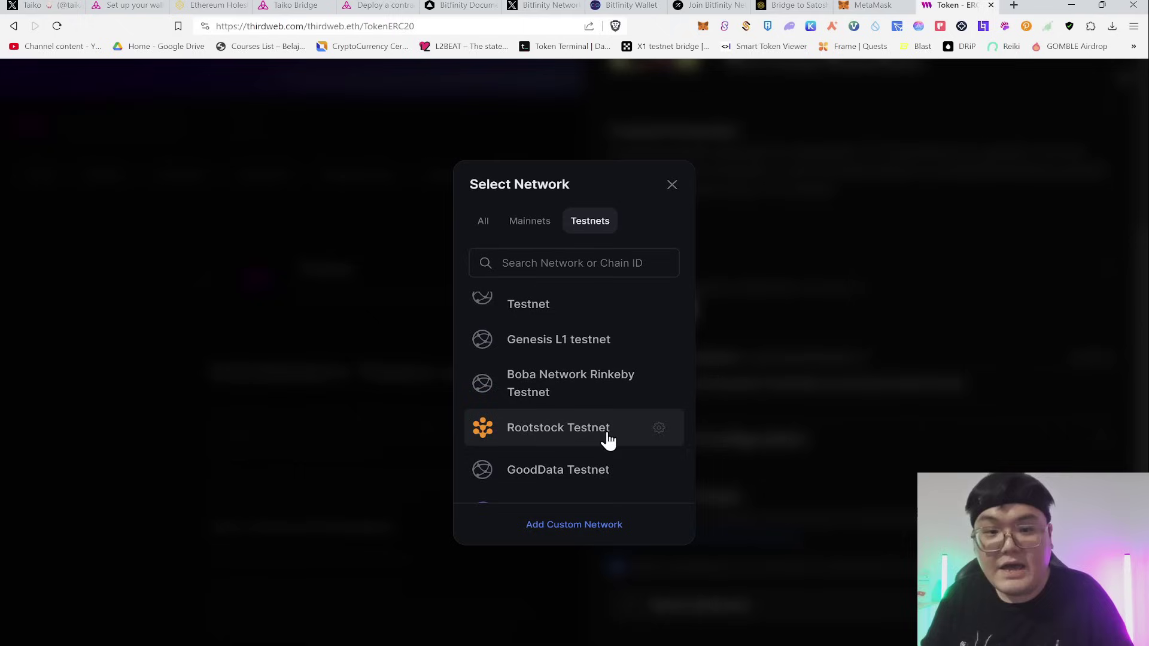
scroll(609, 446, "down", 10)
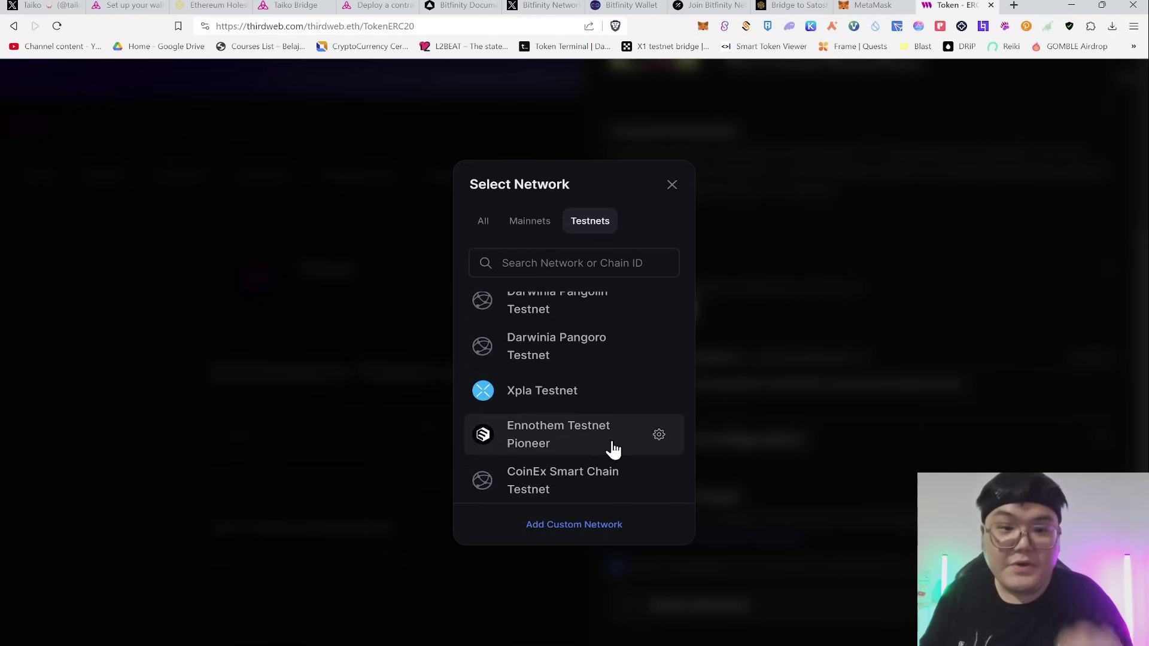
left_click(580, 527)
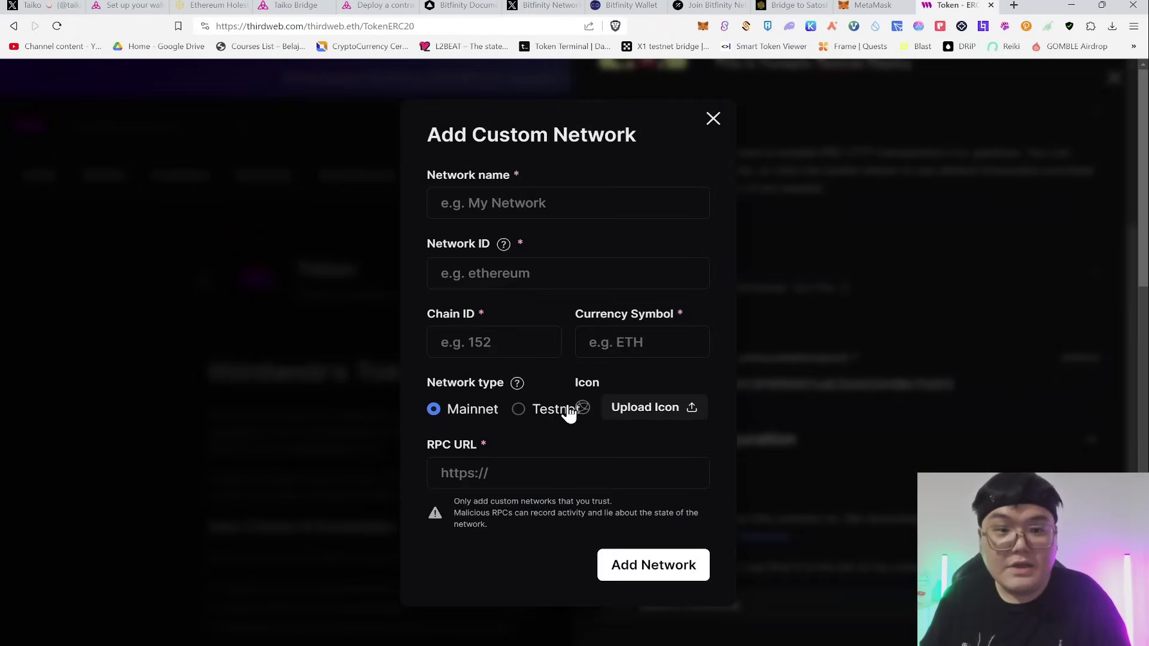
left_click(531, 416)
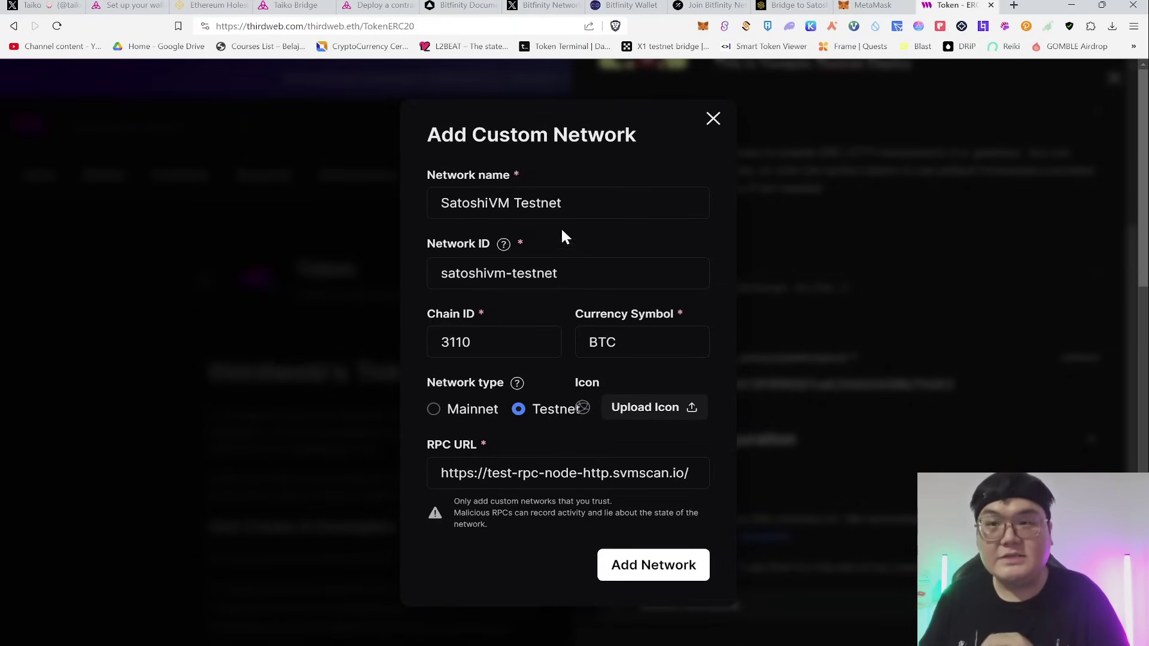
left_click(868, 6)
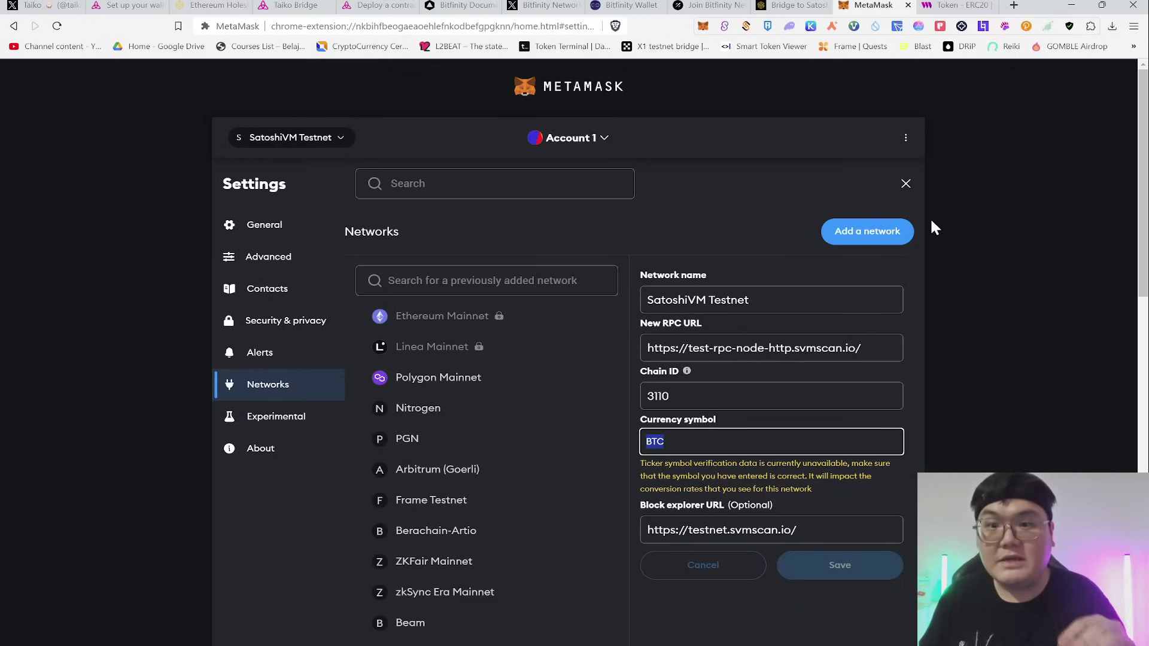
left_click(971, 5)
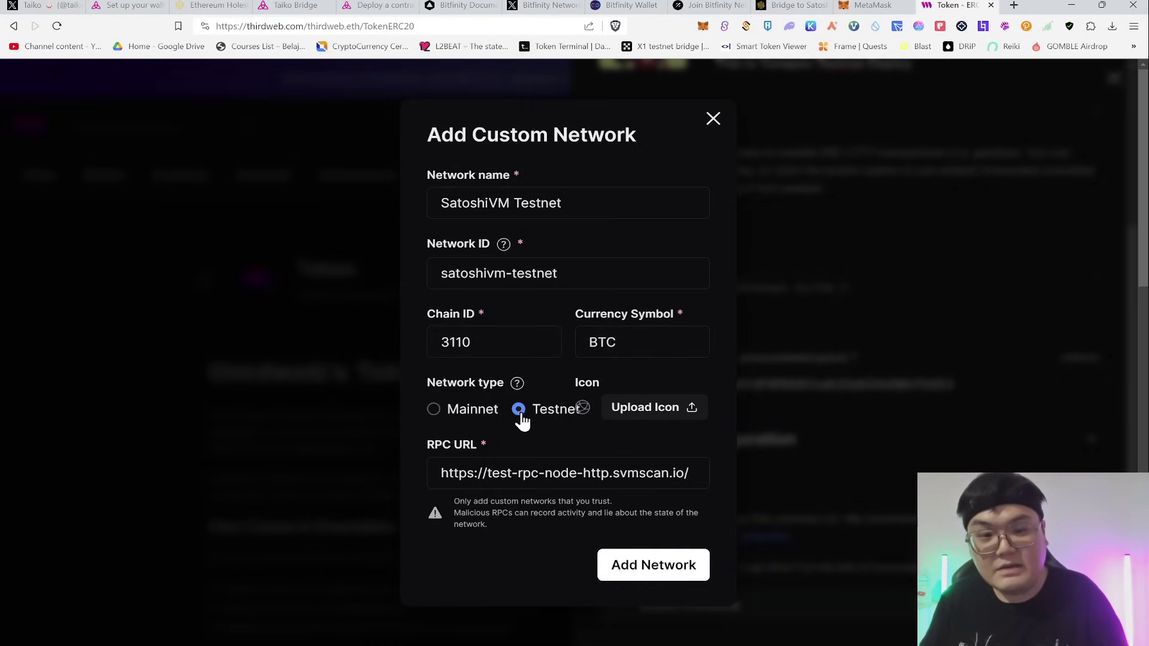
left_click(650, 569)
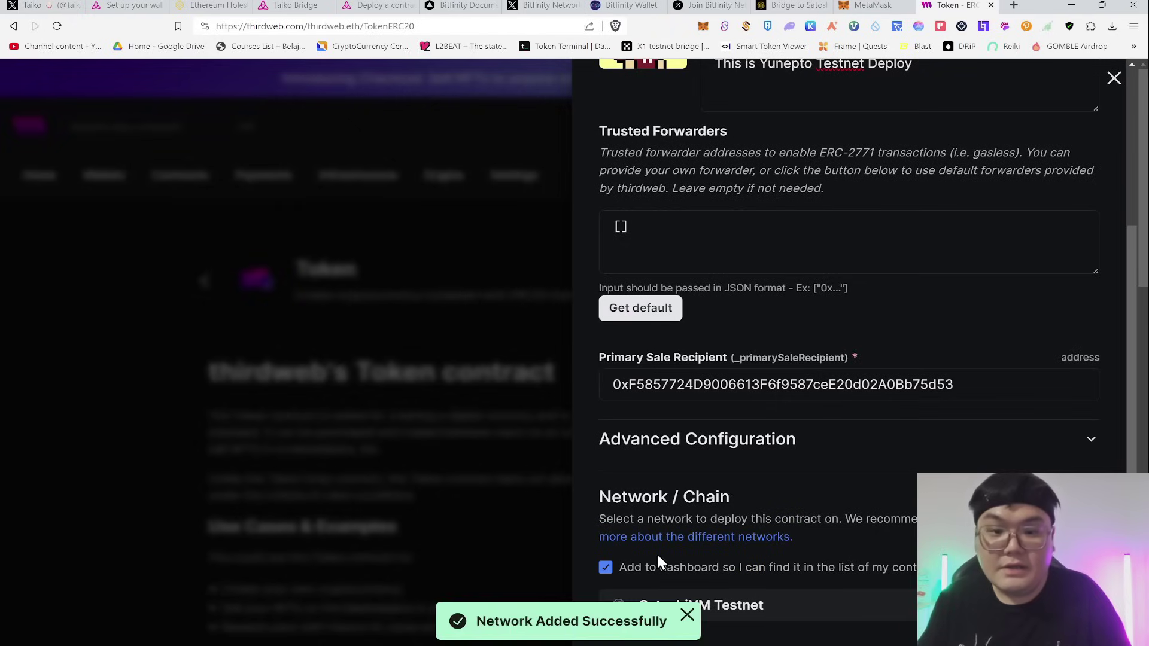
left_click(688, 616)
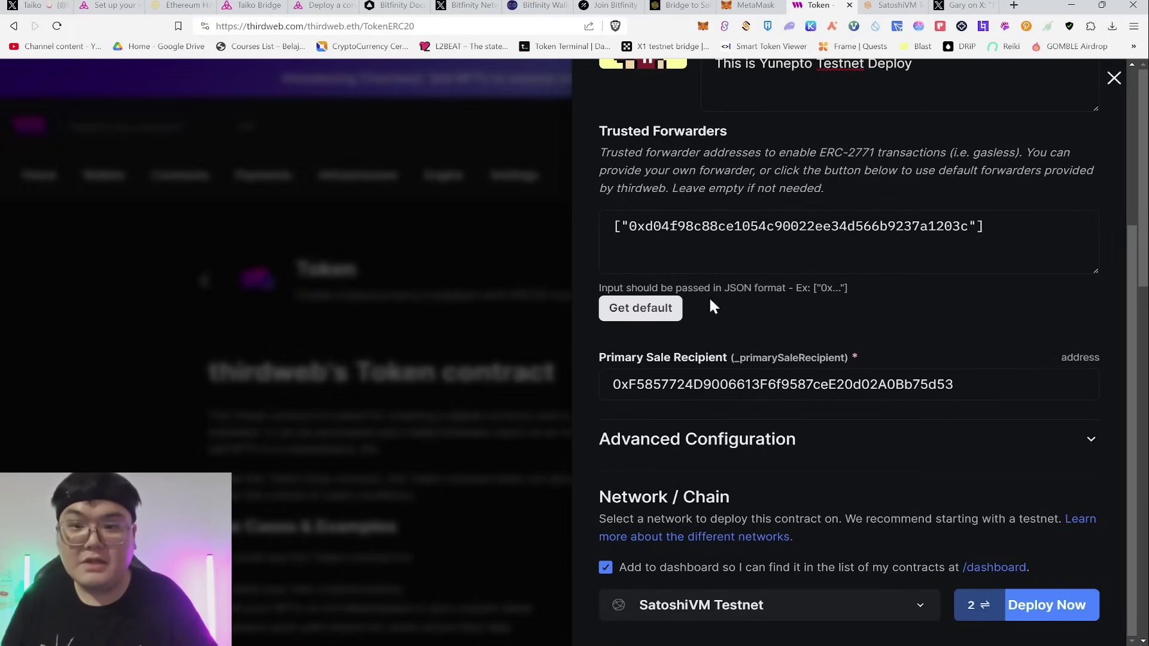
Try to deploy the token contract on SatoshiVM Testnet, look through MetaMask's settings, and dismiss the transaction error in thirdweb
left_click(1012, 608)
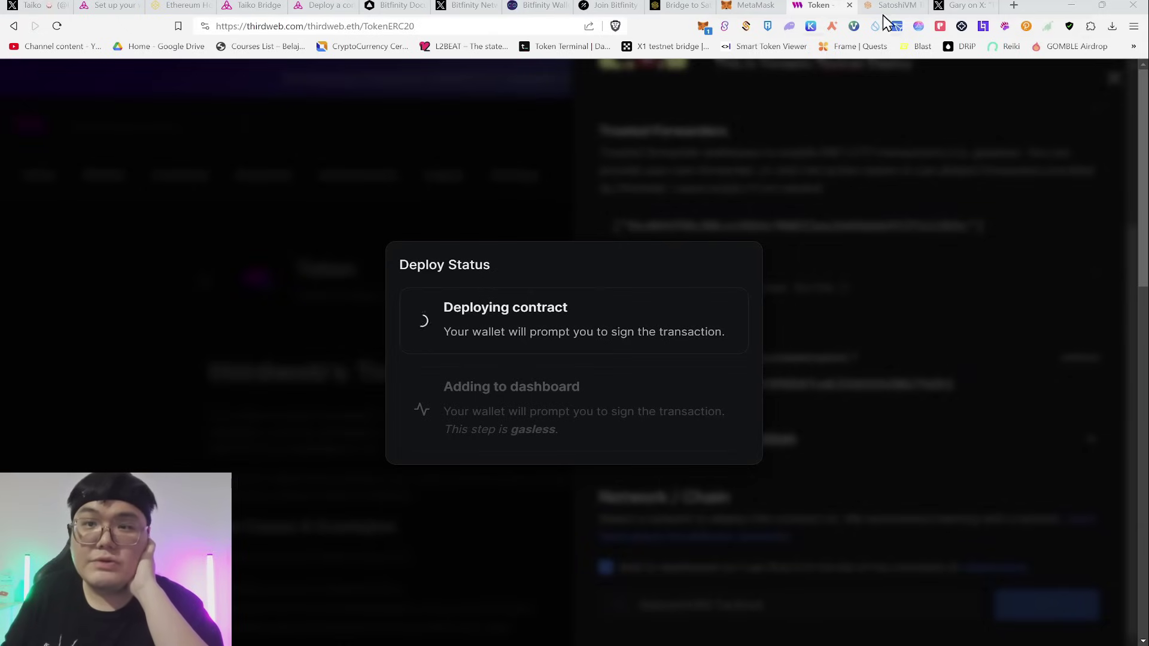
left_click(743, 6)
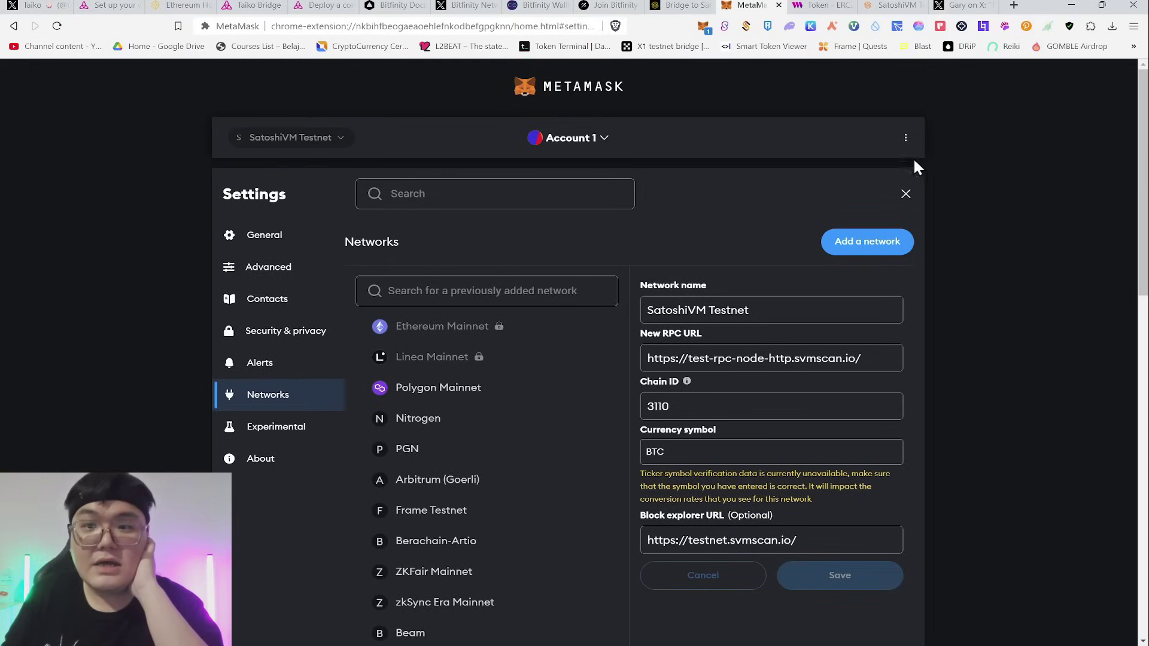
left_click(264, 240)
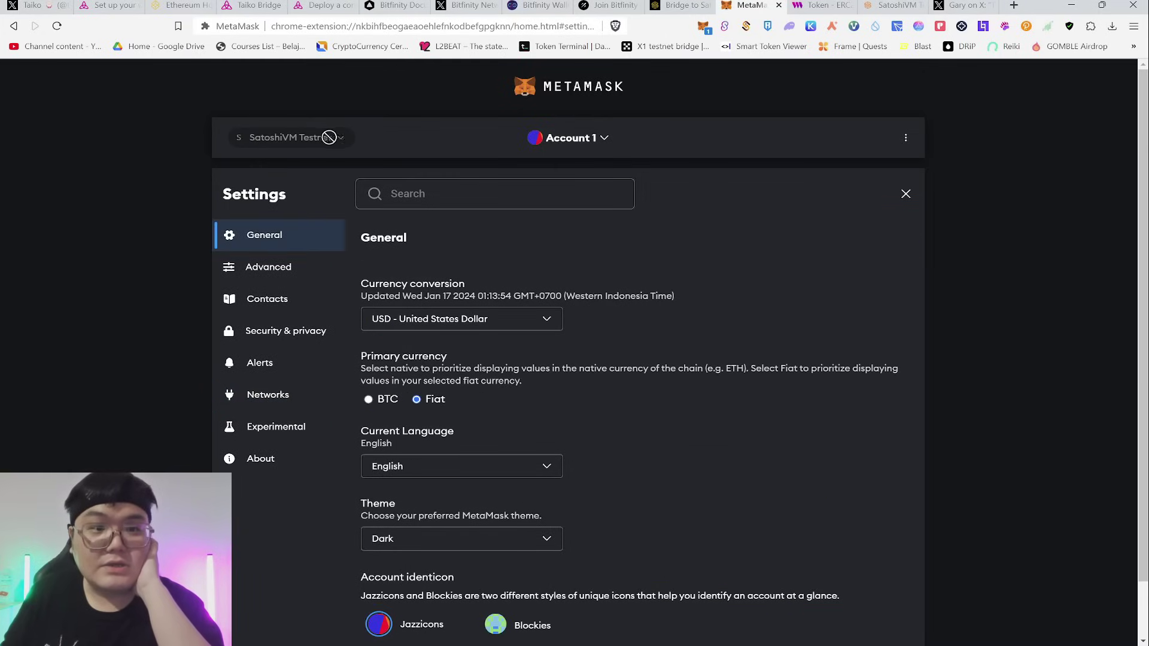
left_click(904, 139)
left_click(573, 84)
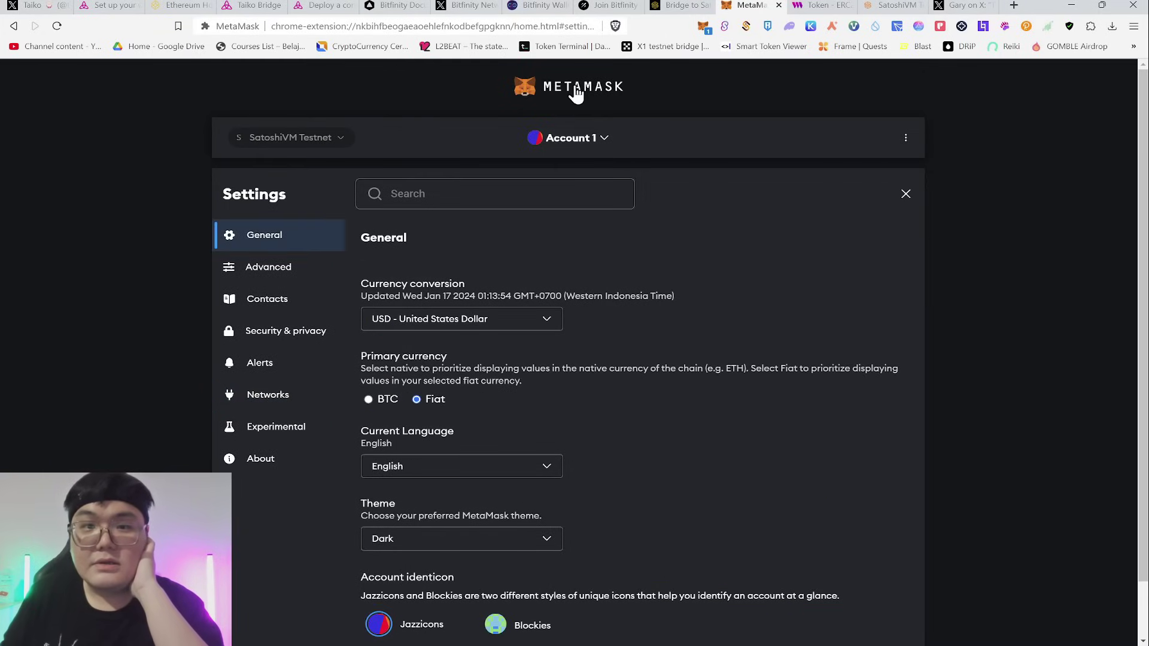
left_click(906, 138)
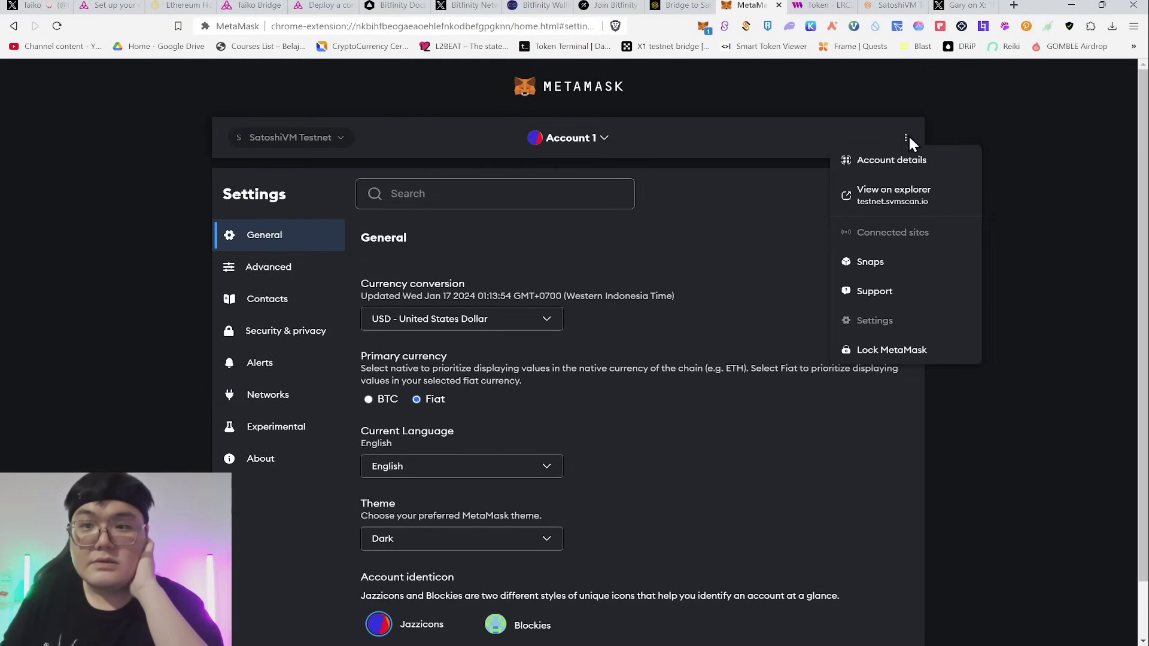
left_click(719, 159)
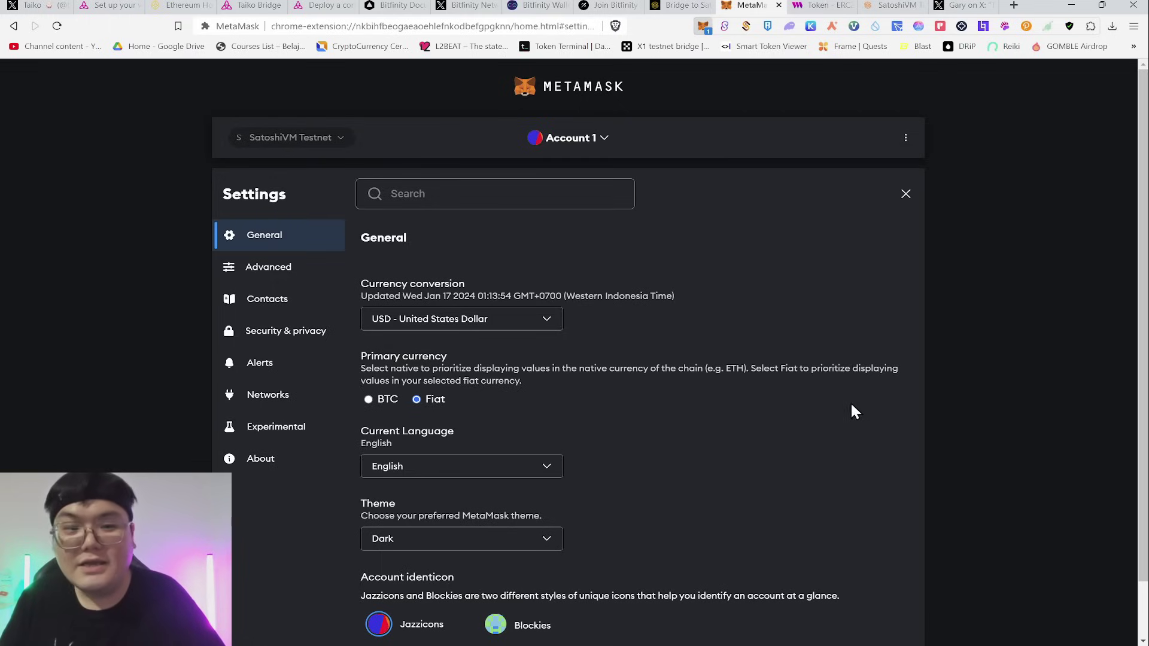
left_click(779, 6)
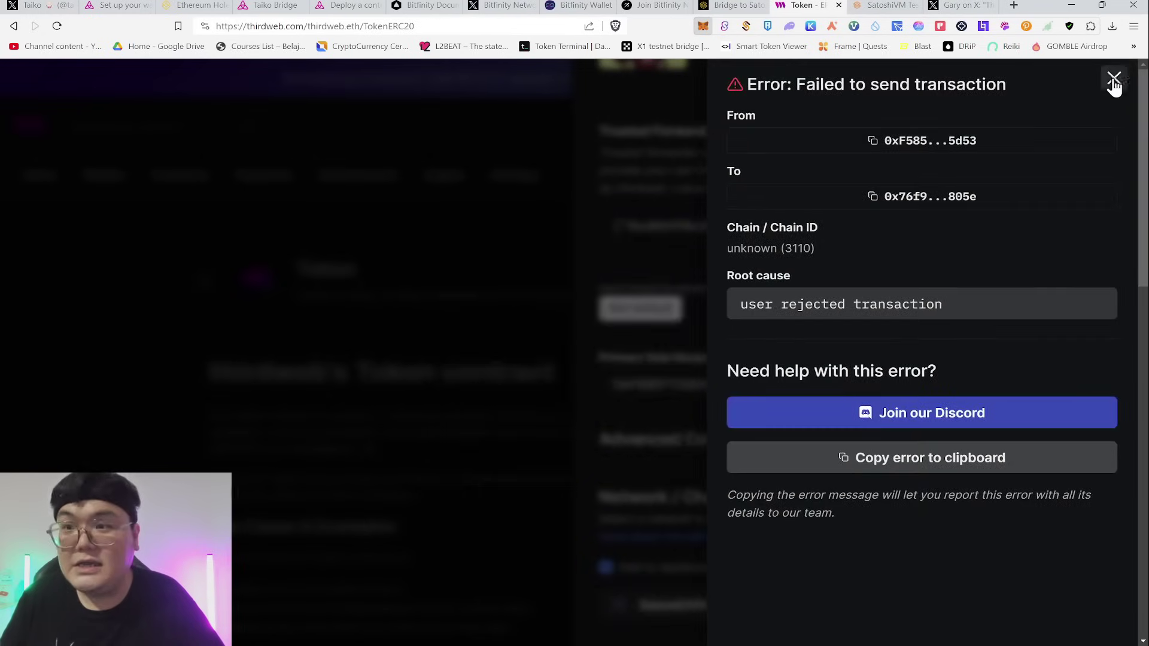
left_click(1114, 80)
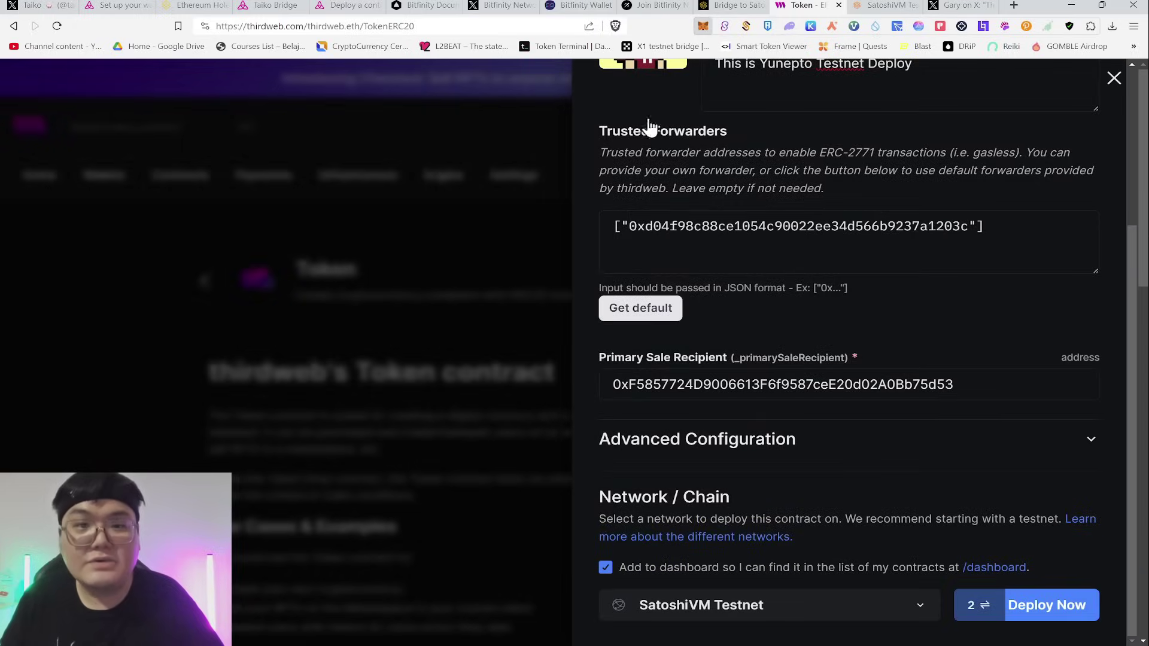
Open MetaMask's full-page wallet view and check the account's BTC balance on SatoshiVM Testnet
left_click(627, 190)
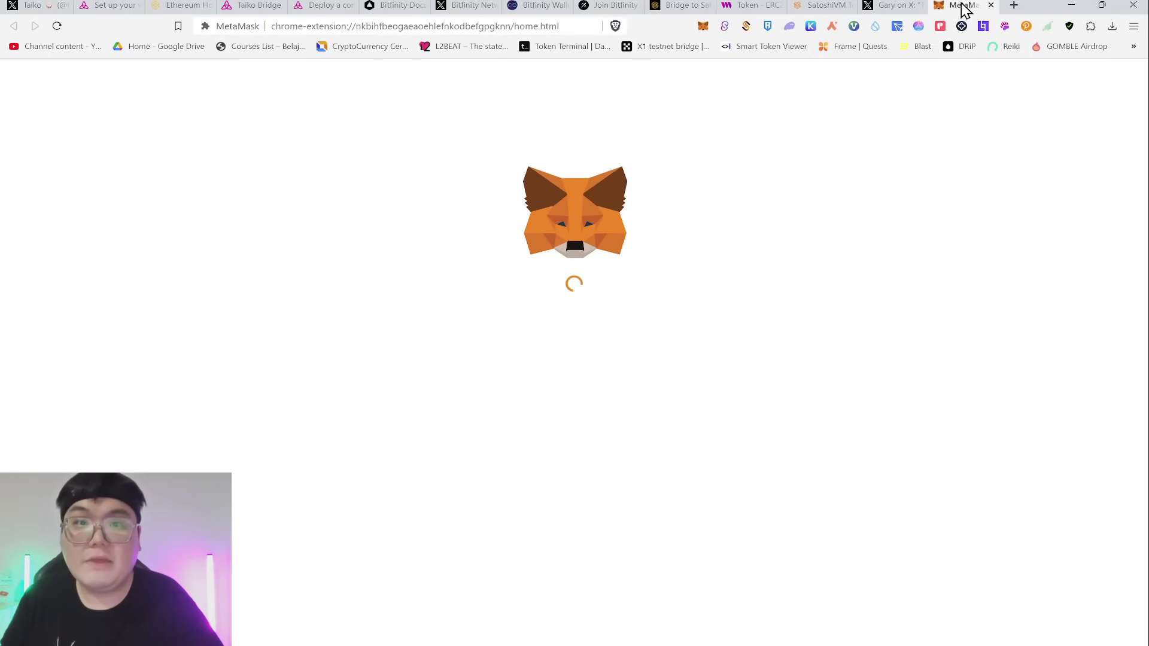
left_click_drag(962, 6, 821, 5)
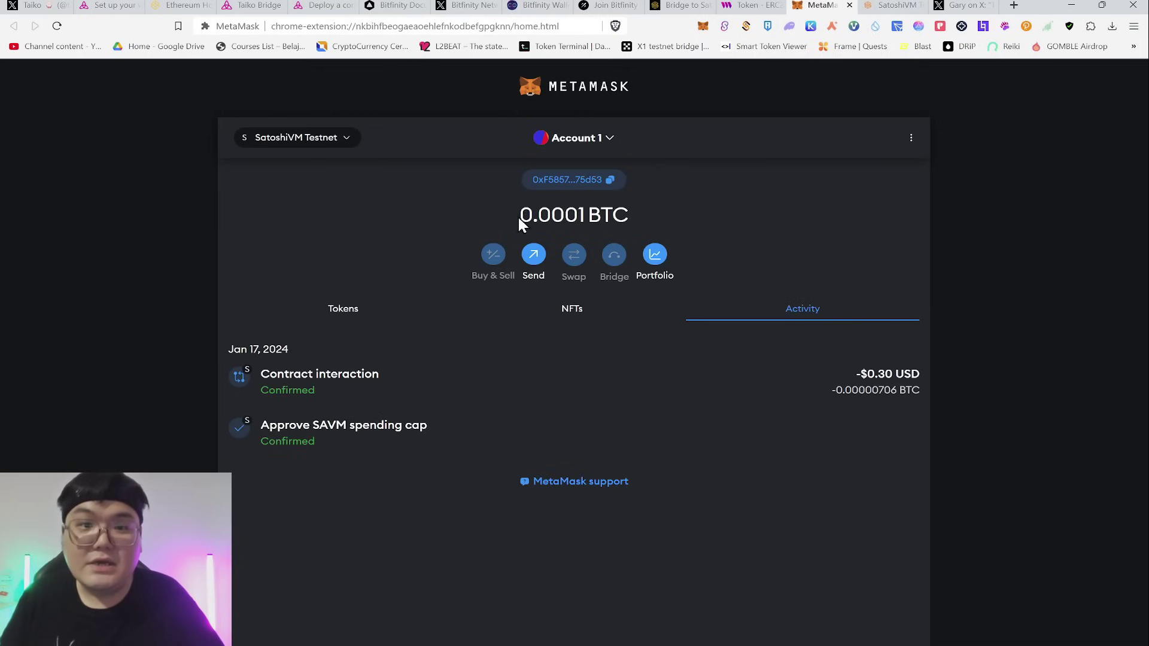
left_click_drag(518, 216, 652, 225)
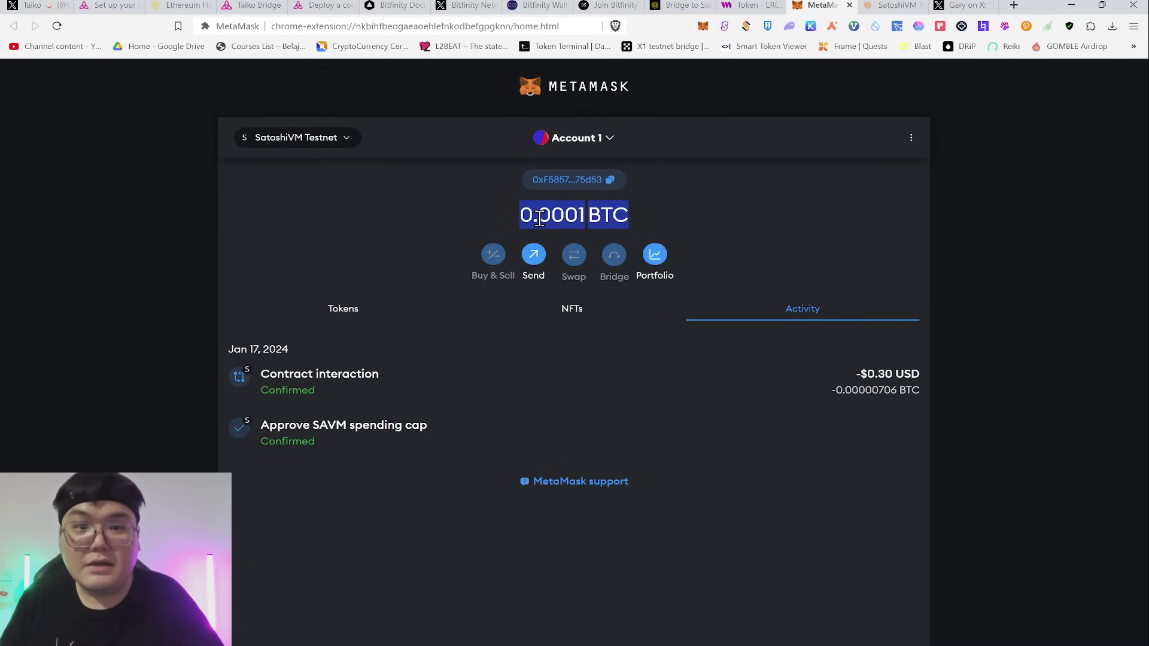
left_click(568, 216)
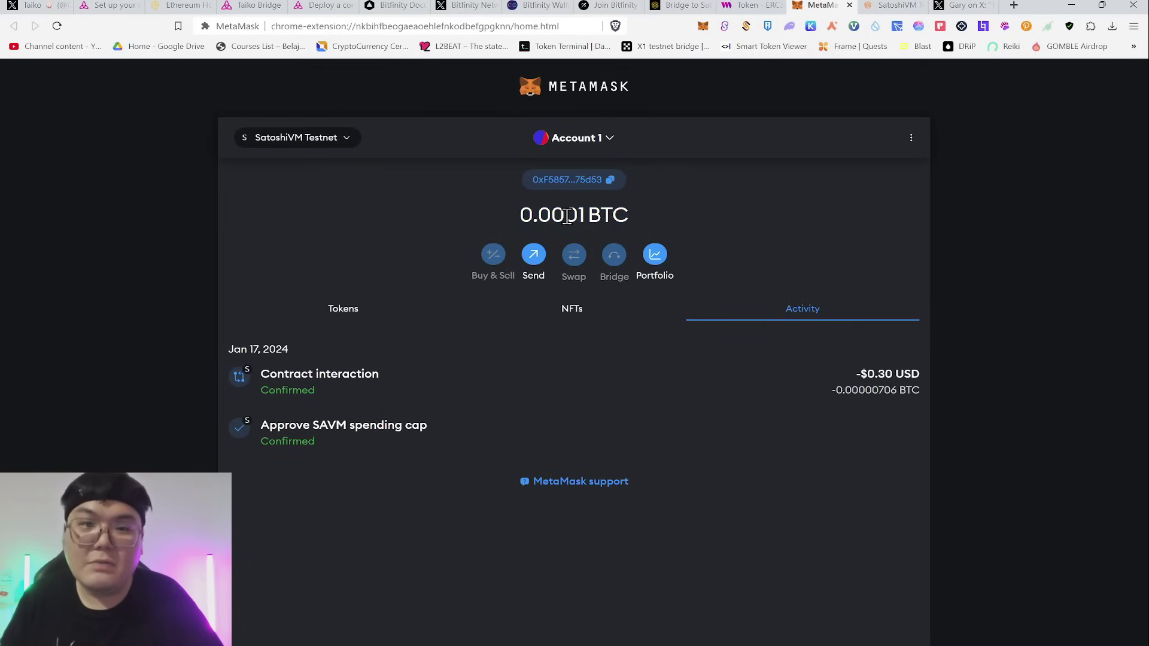
left_click_drag(568, 216, 579, 216)
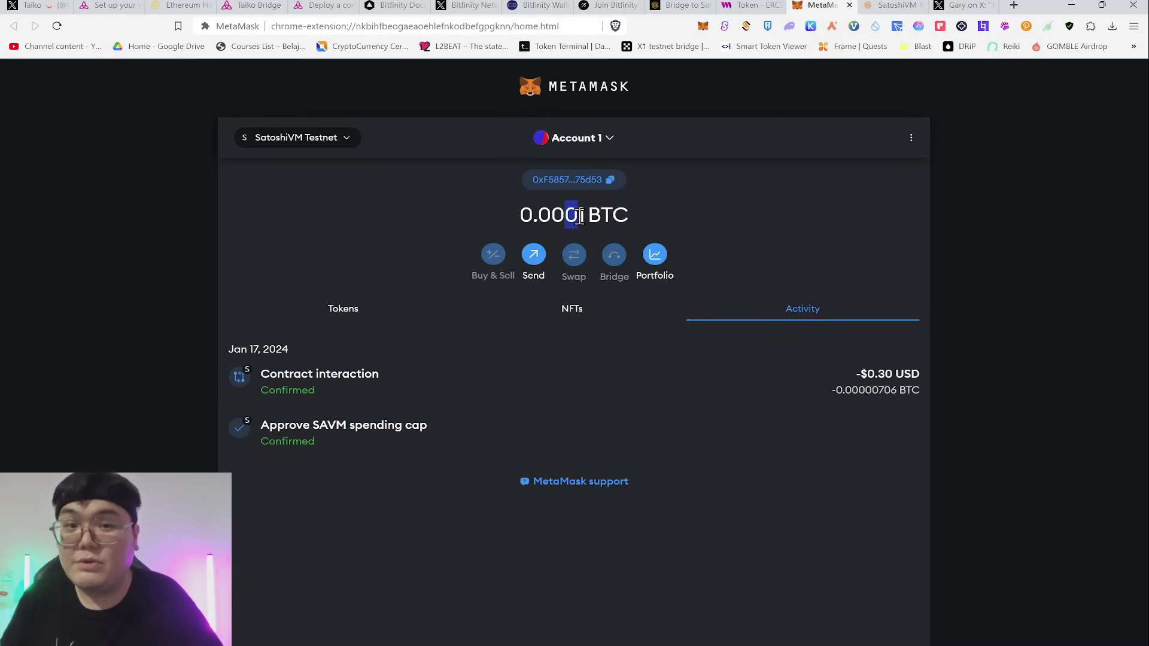
left_click(703, 225)
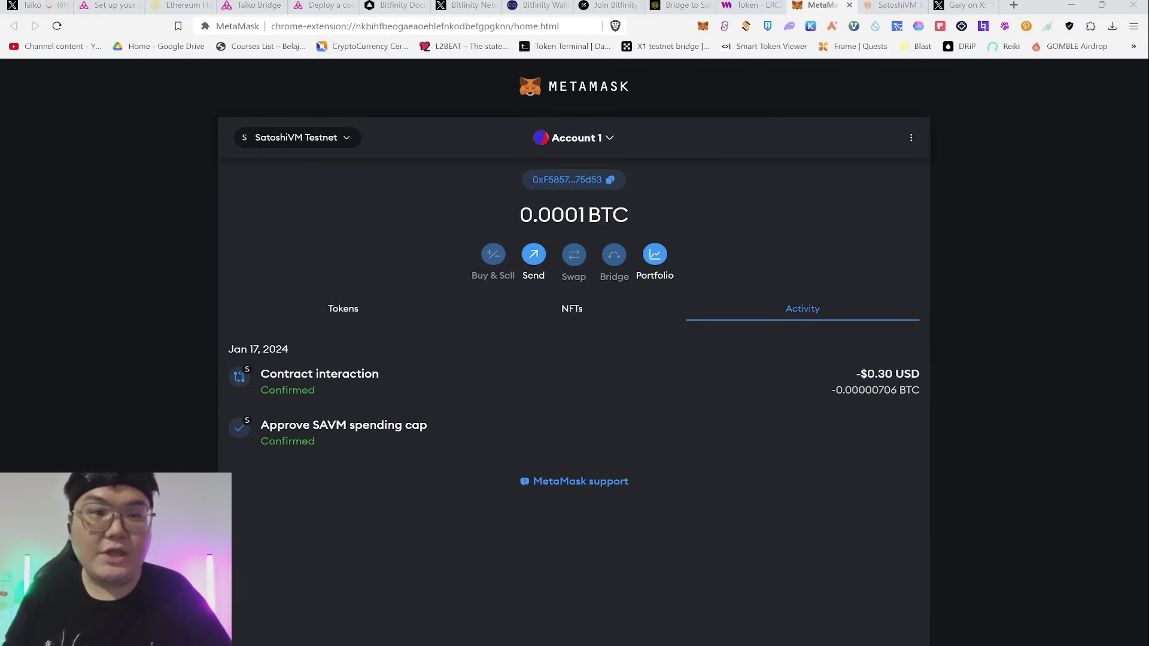
Look at the SatoshiVM Testnet explorer and try again to deploy the token contract from thirdweb
left_click(752, 6)
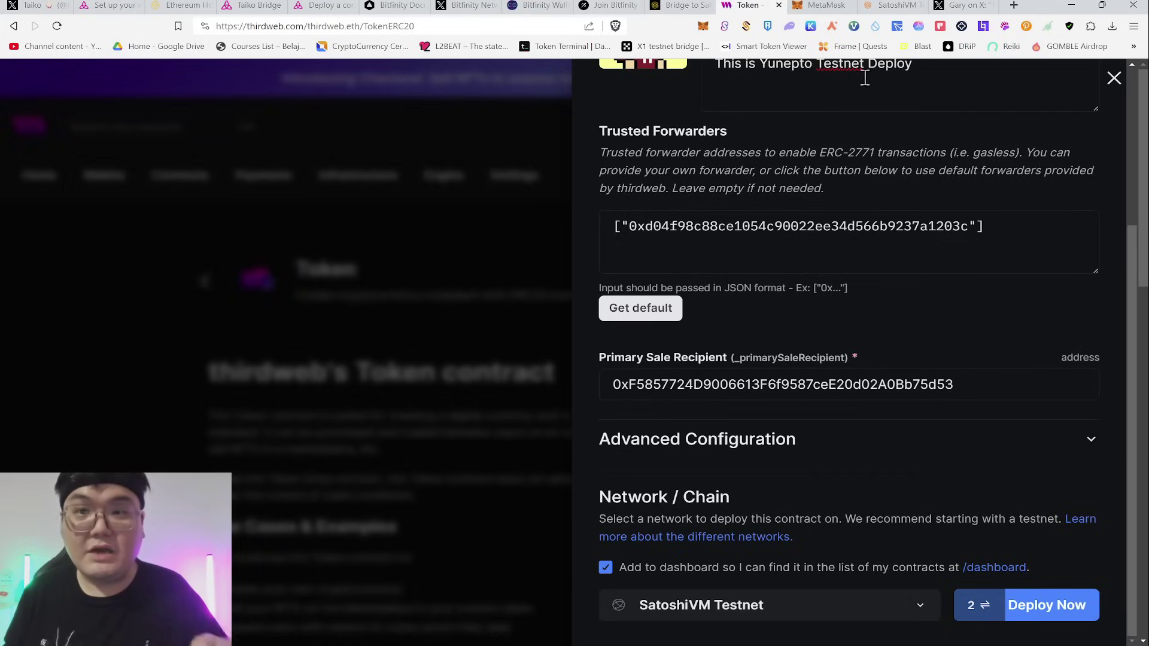
left_click(892, 6)
left_click(401, 216)
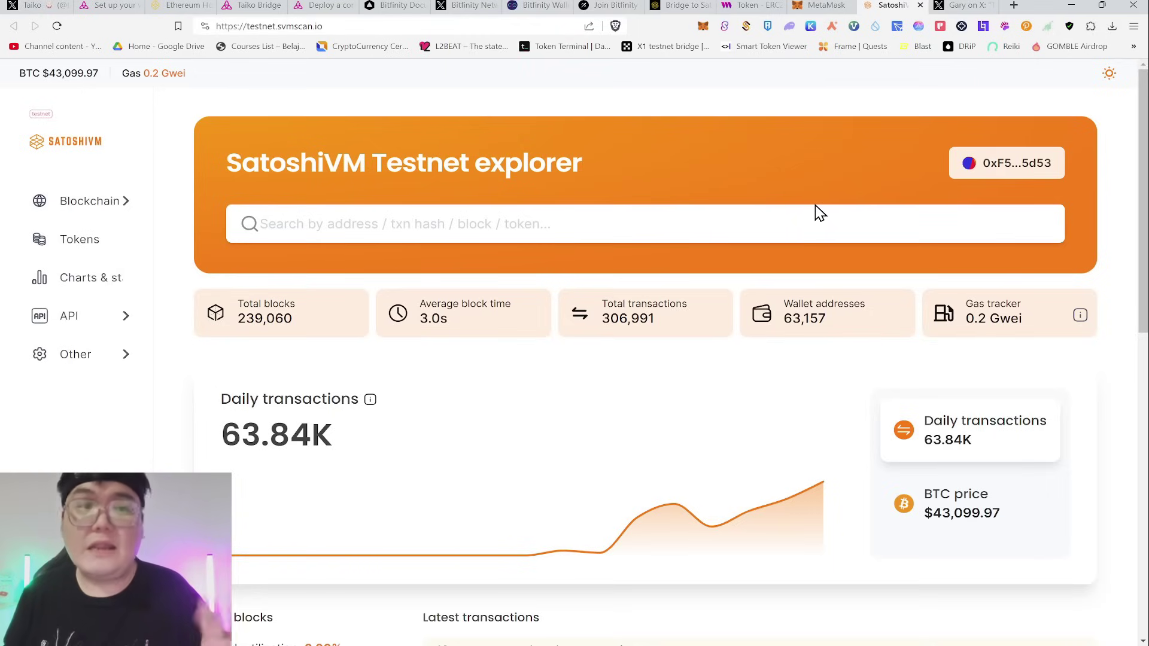
left_click(749, 6)
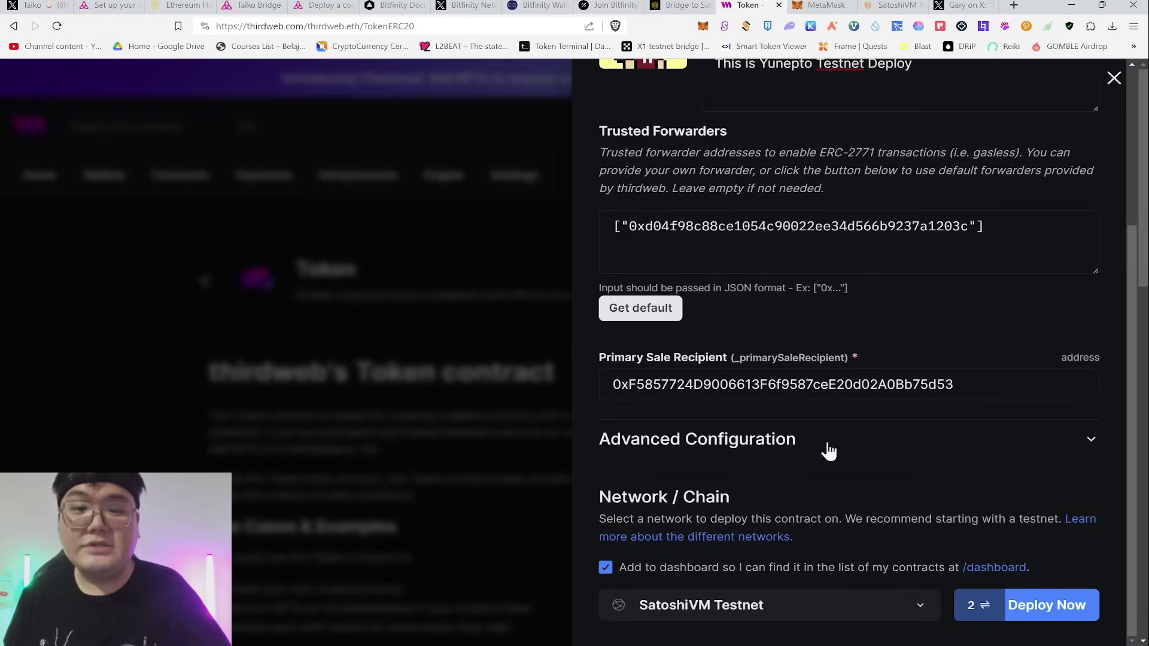
left_click(1086, 606)
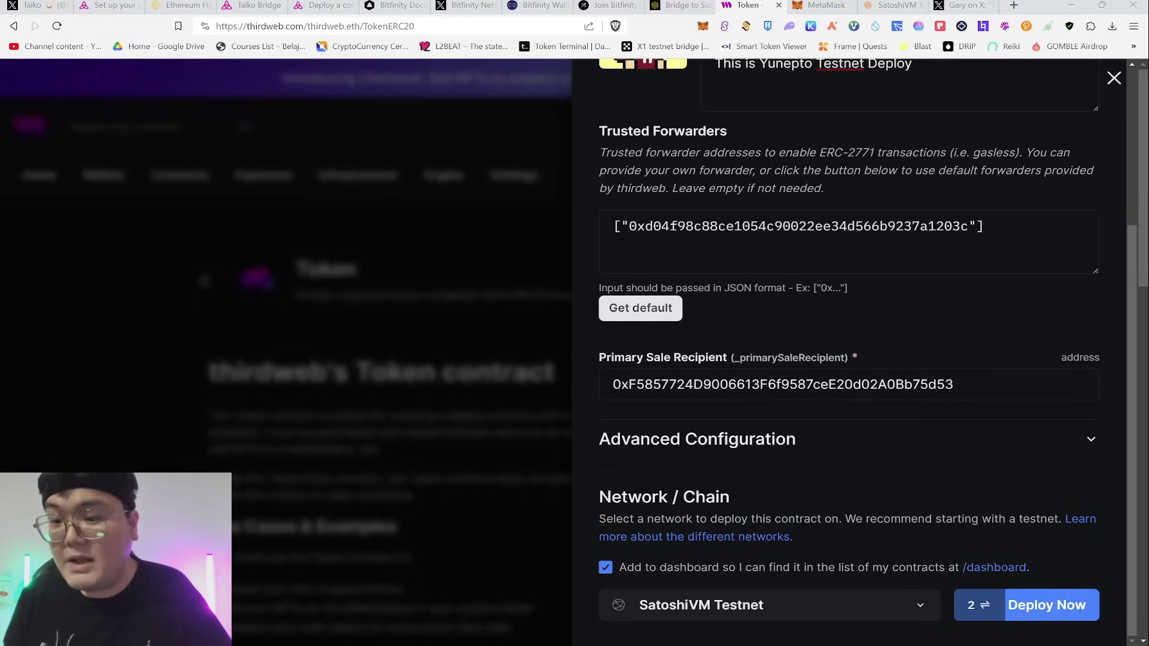
left_click(1015, 521)
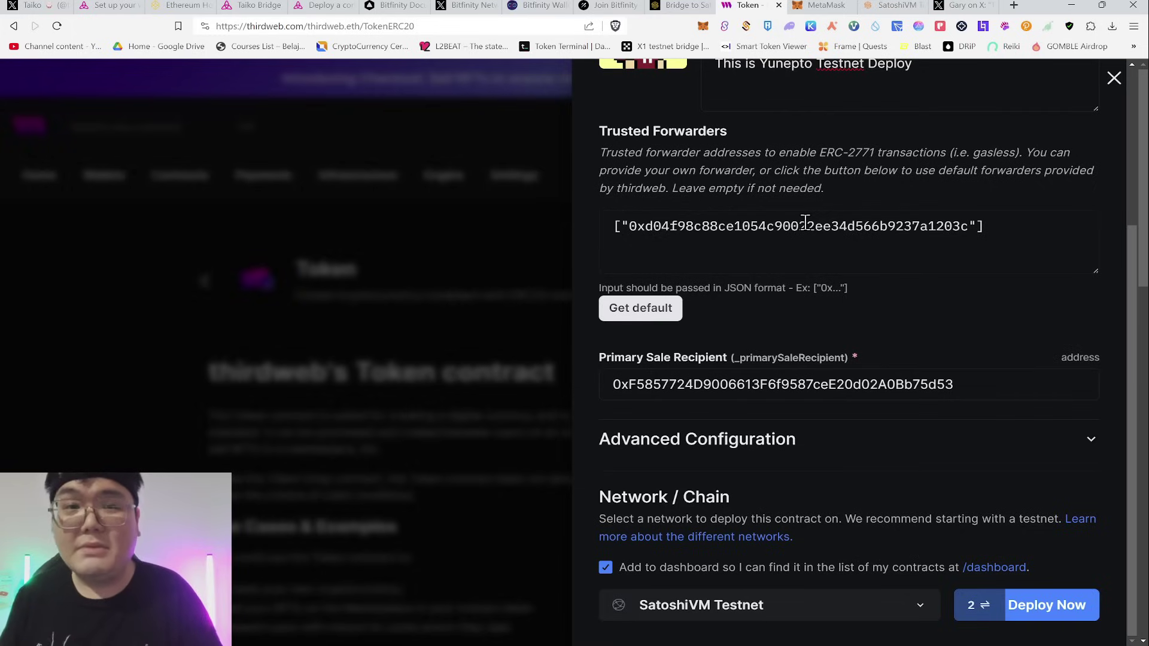
Examine the SatoshiVM BTC Bridge's deposit and withdrawal forms for tBTC between Bitcoin Testnet and SatoshiVM Testnet
left_click(695, 6)
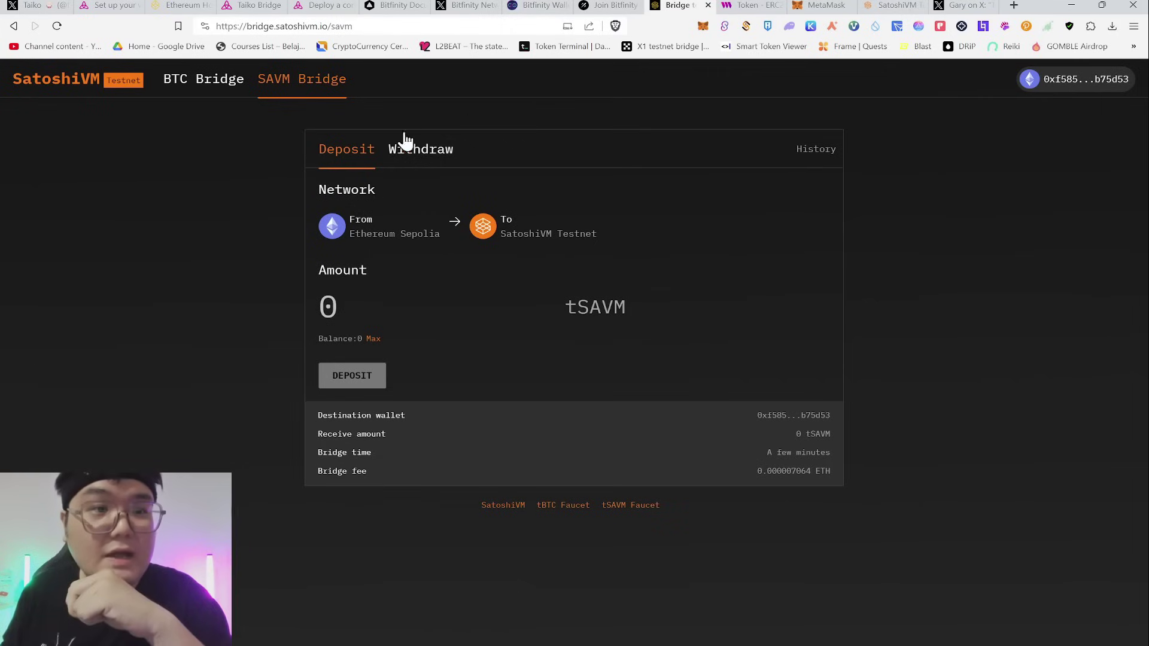
left_click(213, 95)
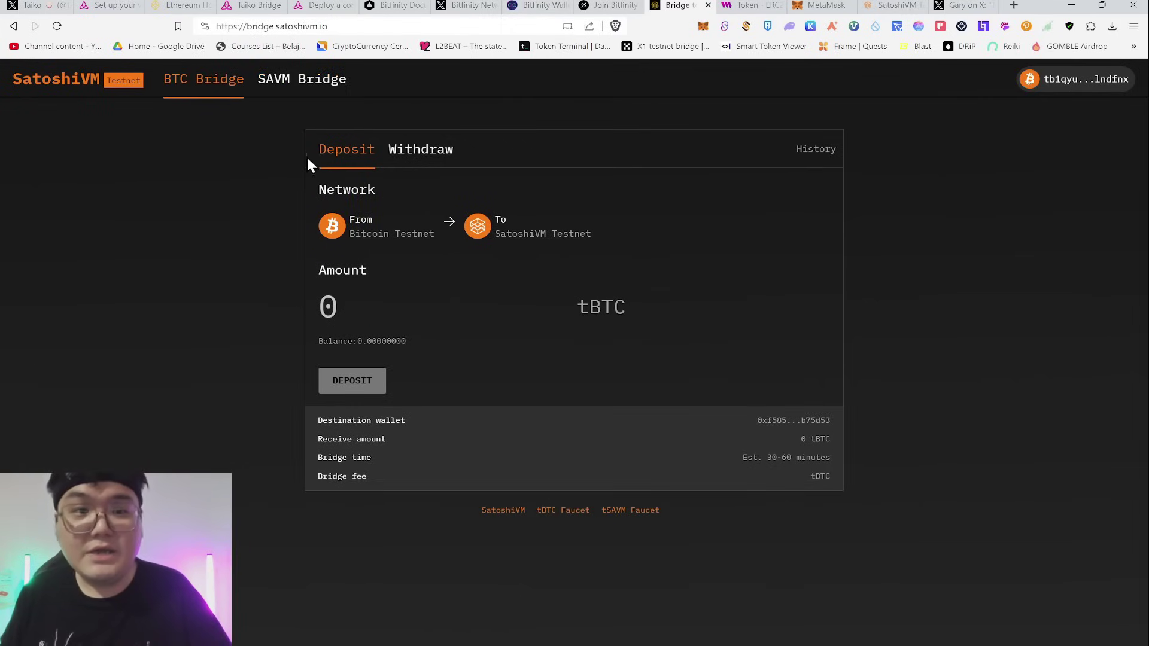
left_click(429, 153)
left_click(355, 154)
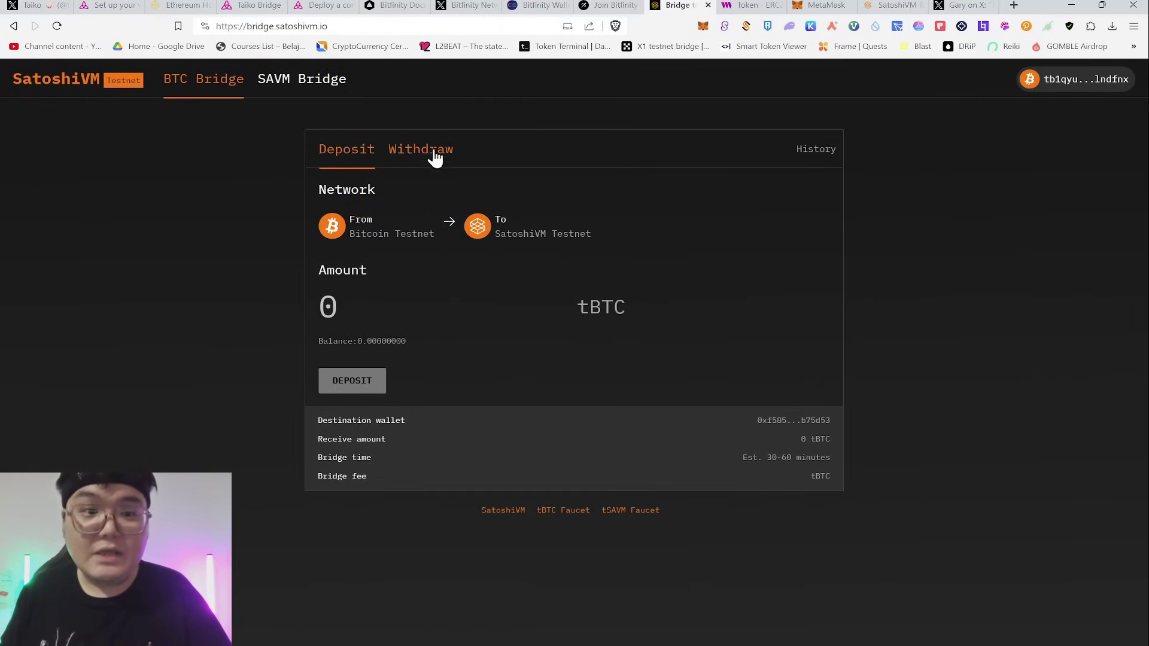
left_click(435, 159)
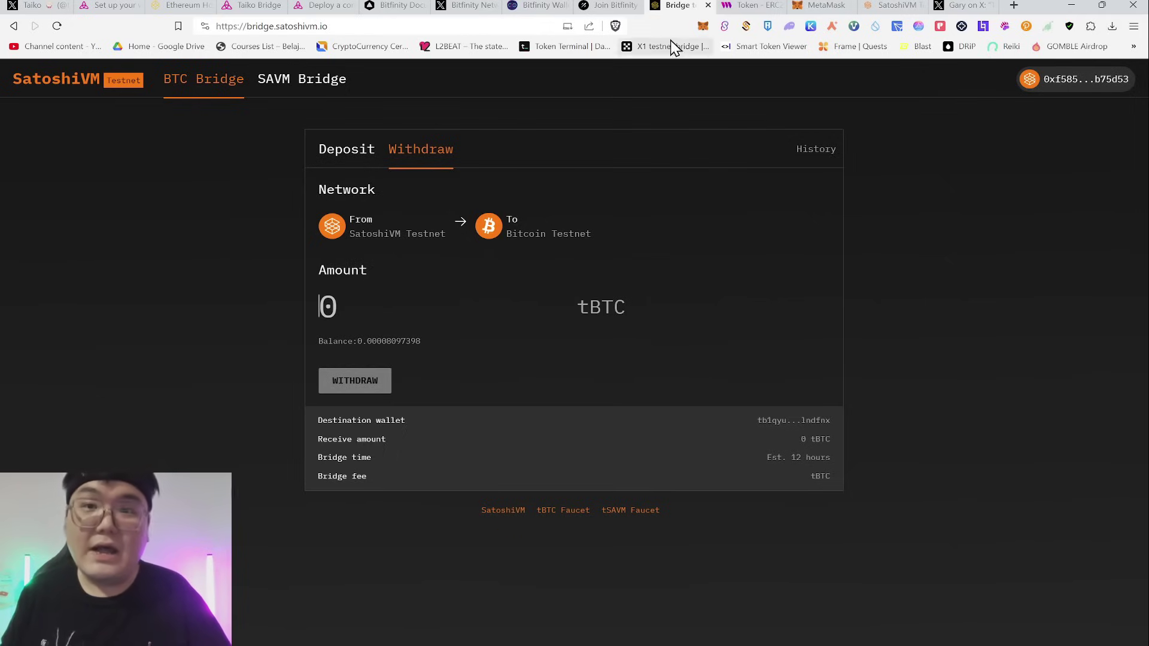
left_click(752, 5)
left_click(689, 6)
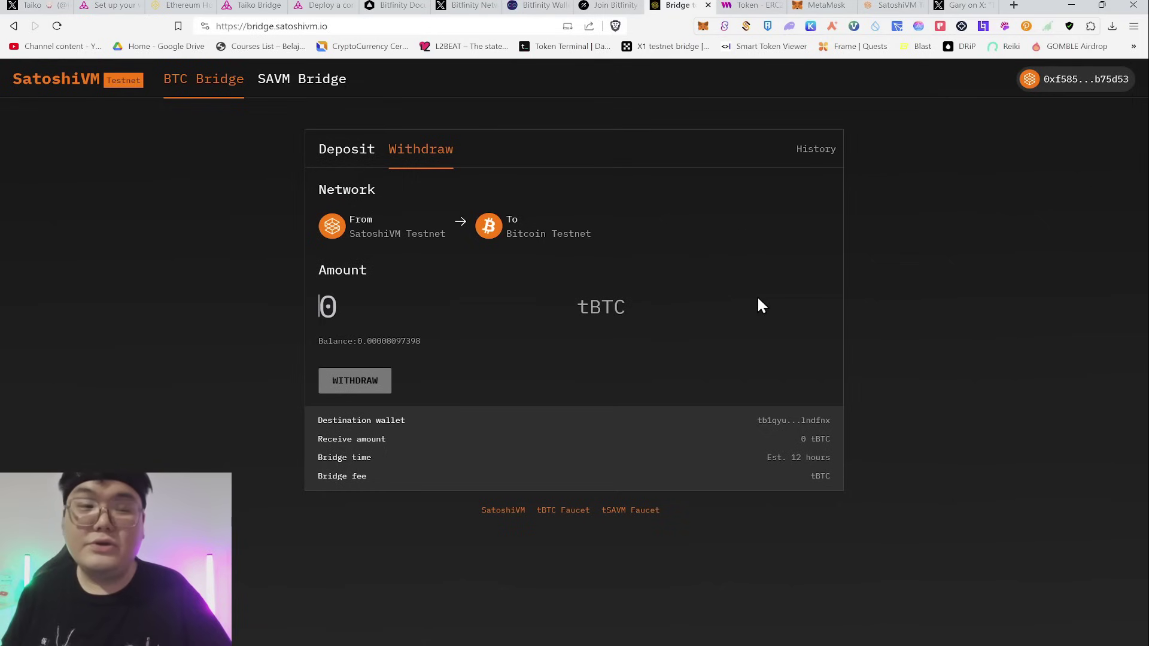